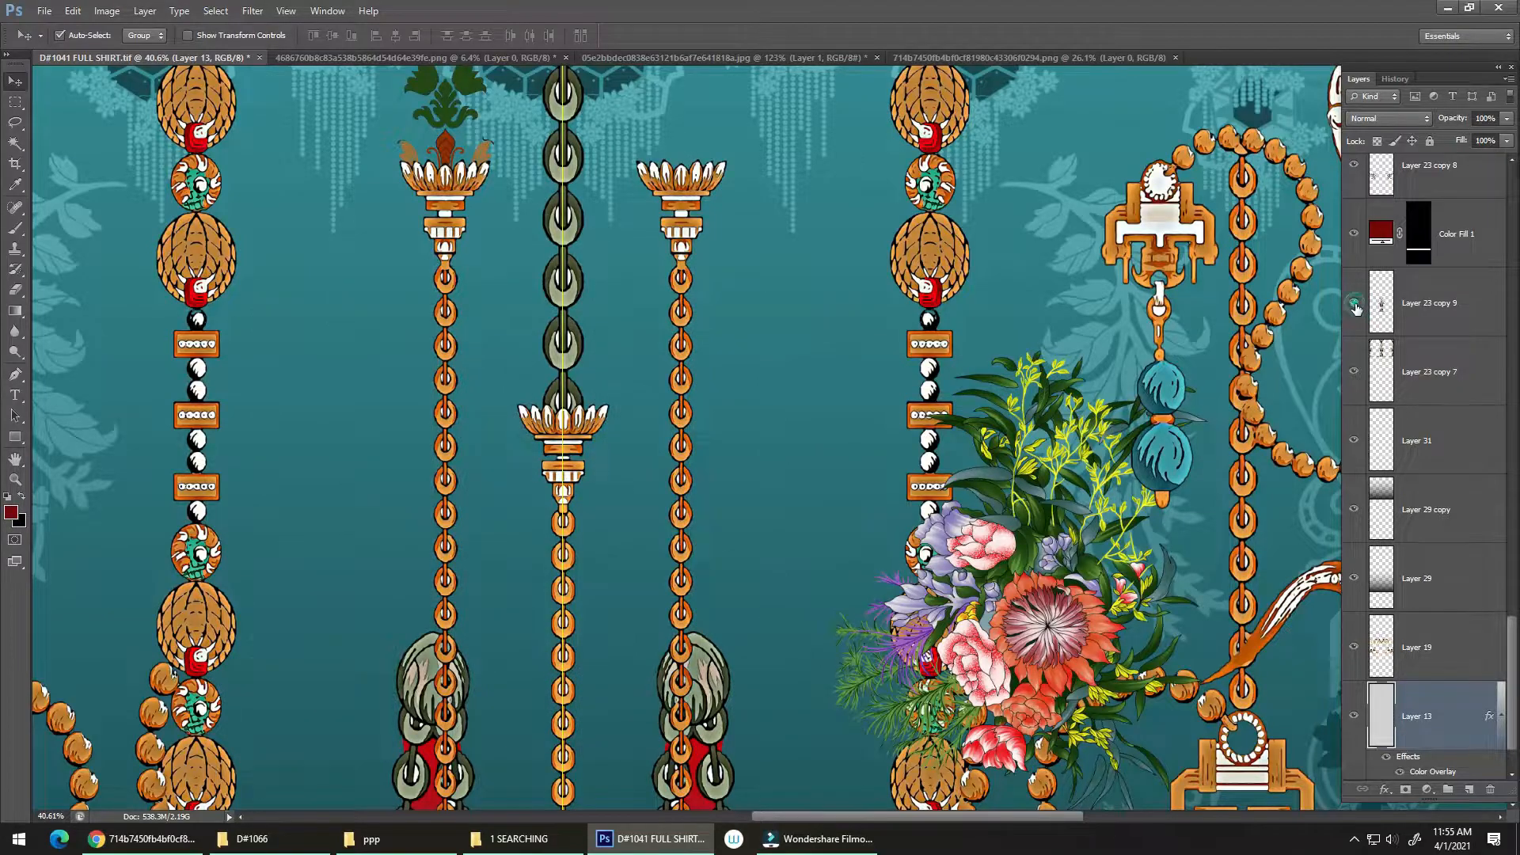
click(1353, 306)
Step: Set Layer 23 copy 9 to the Normal blend mode at 100% opacity
click(1393, 309)
key(ctrl+0)
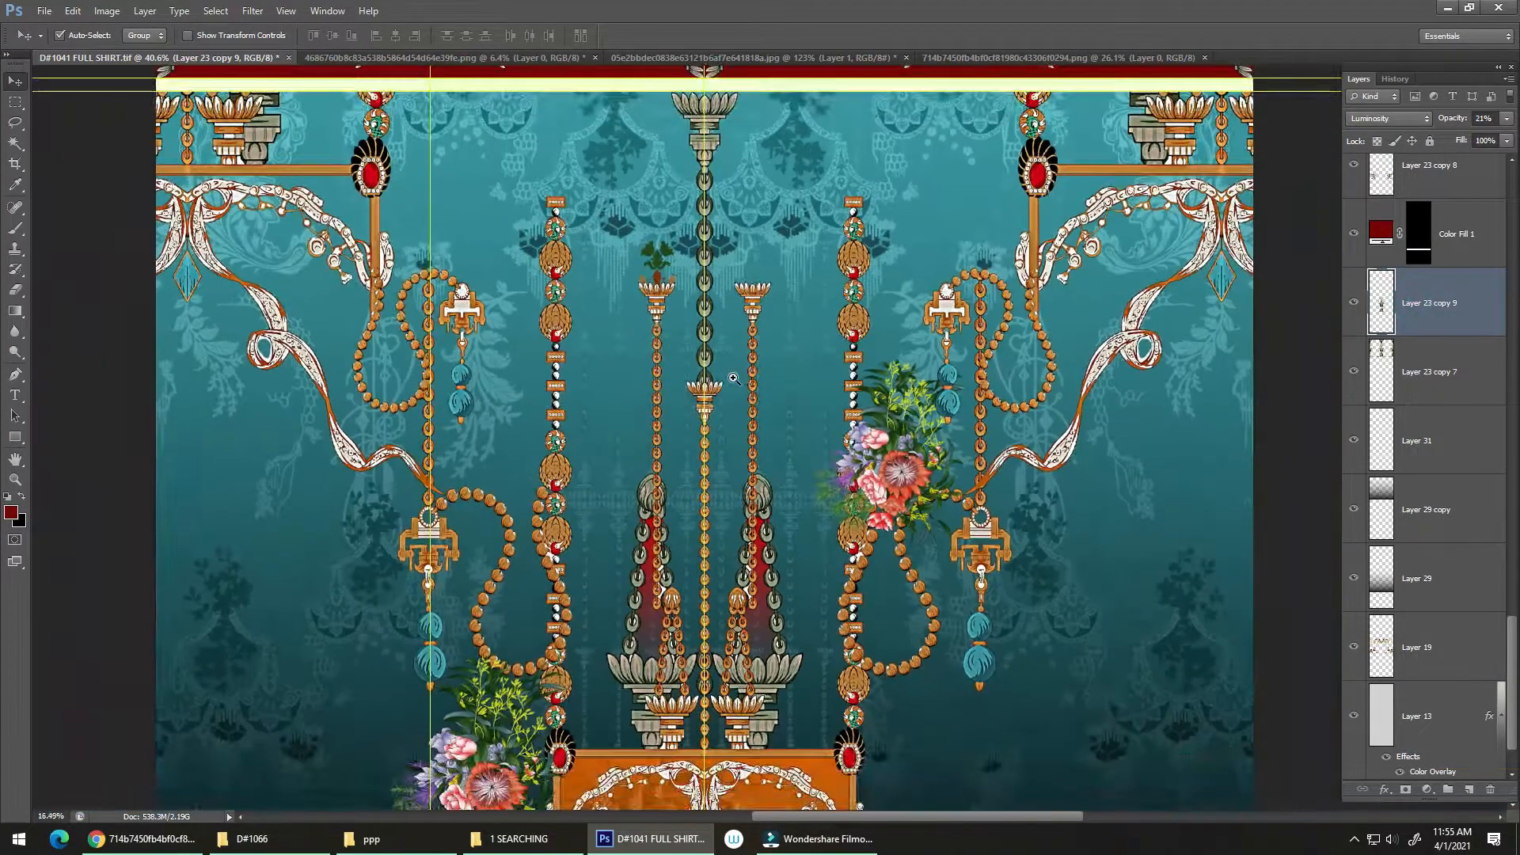
click(1391, 117)
click(1391, 134)
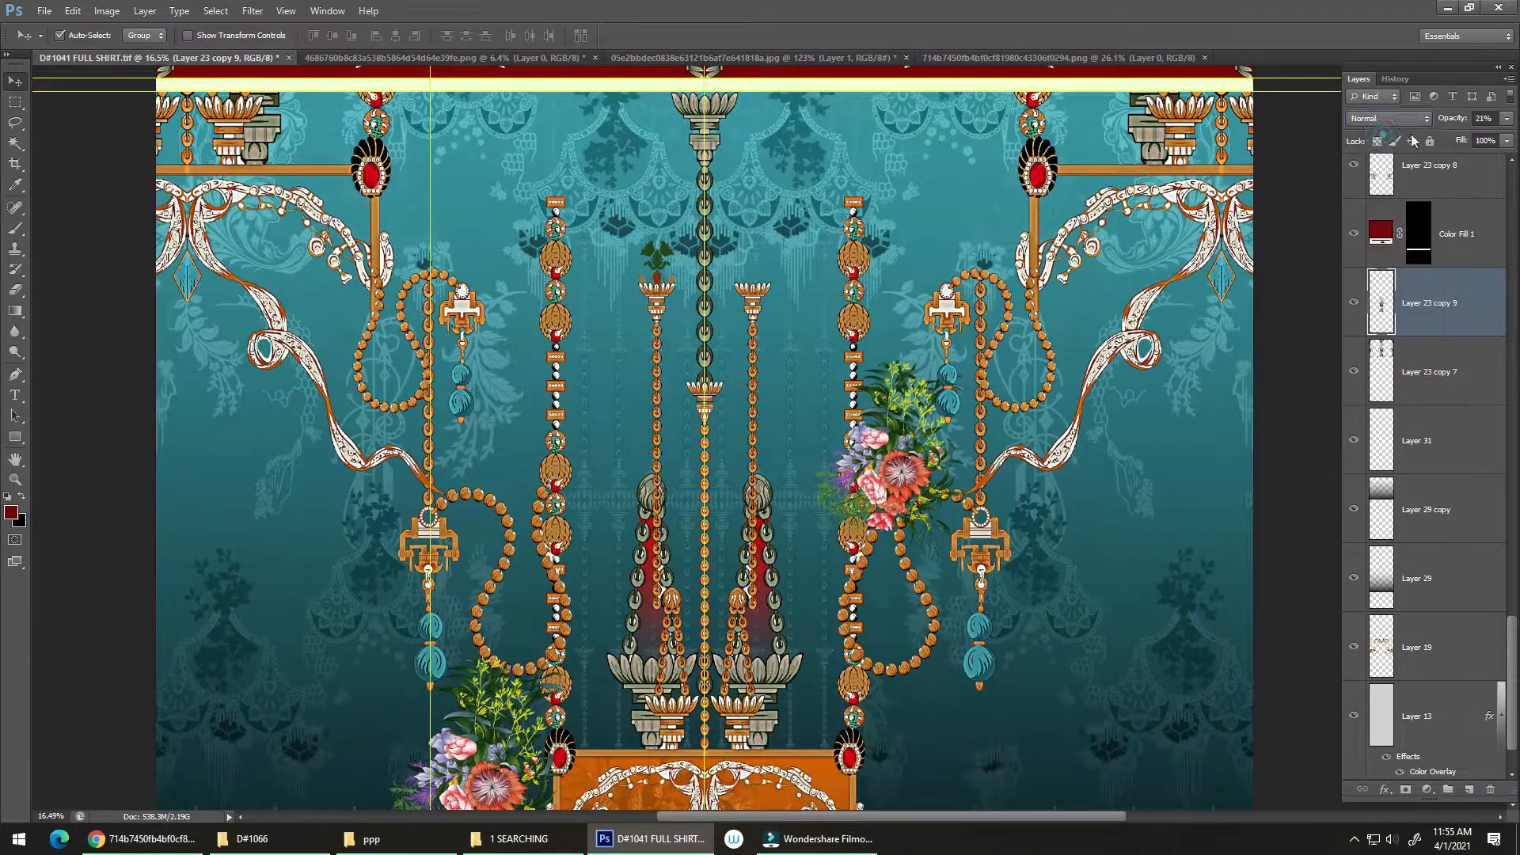
click(1509, 118)
click(1513, 139)
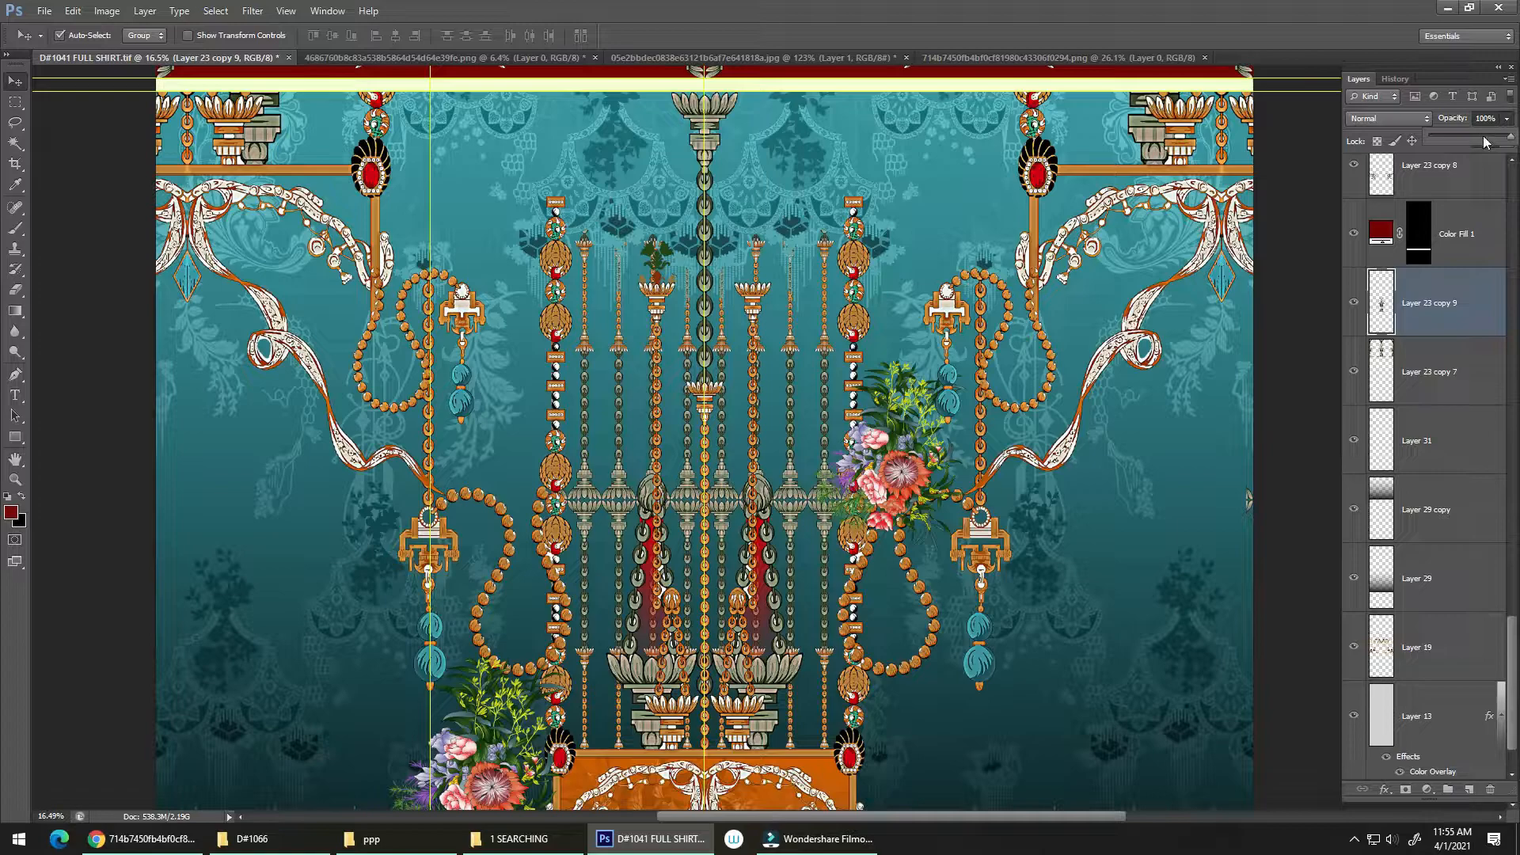
Step: Set Layer 23 copy 9's opacity to 20% and its blend mode to Luminosity
click(1443, 372)
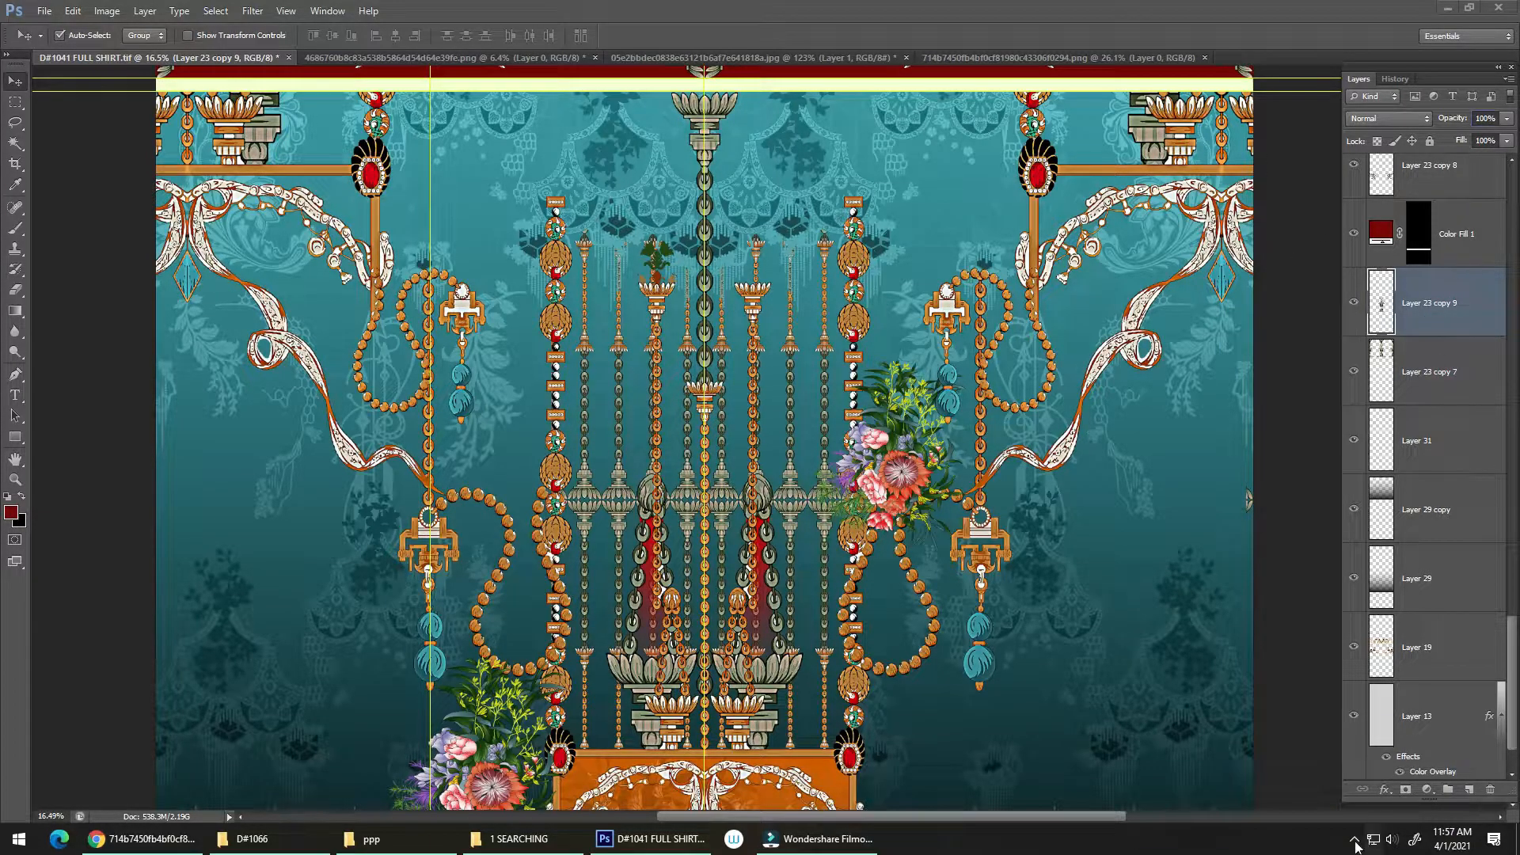
click(1443, 360)
click(1457, 304)
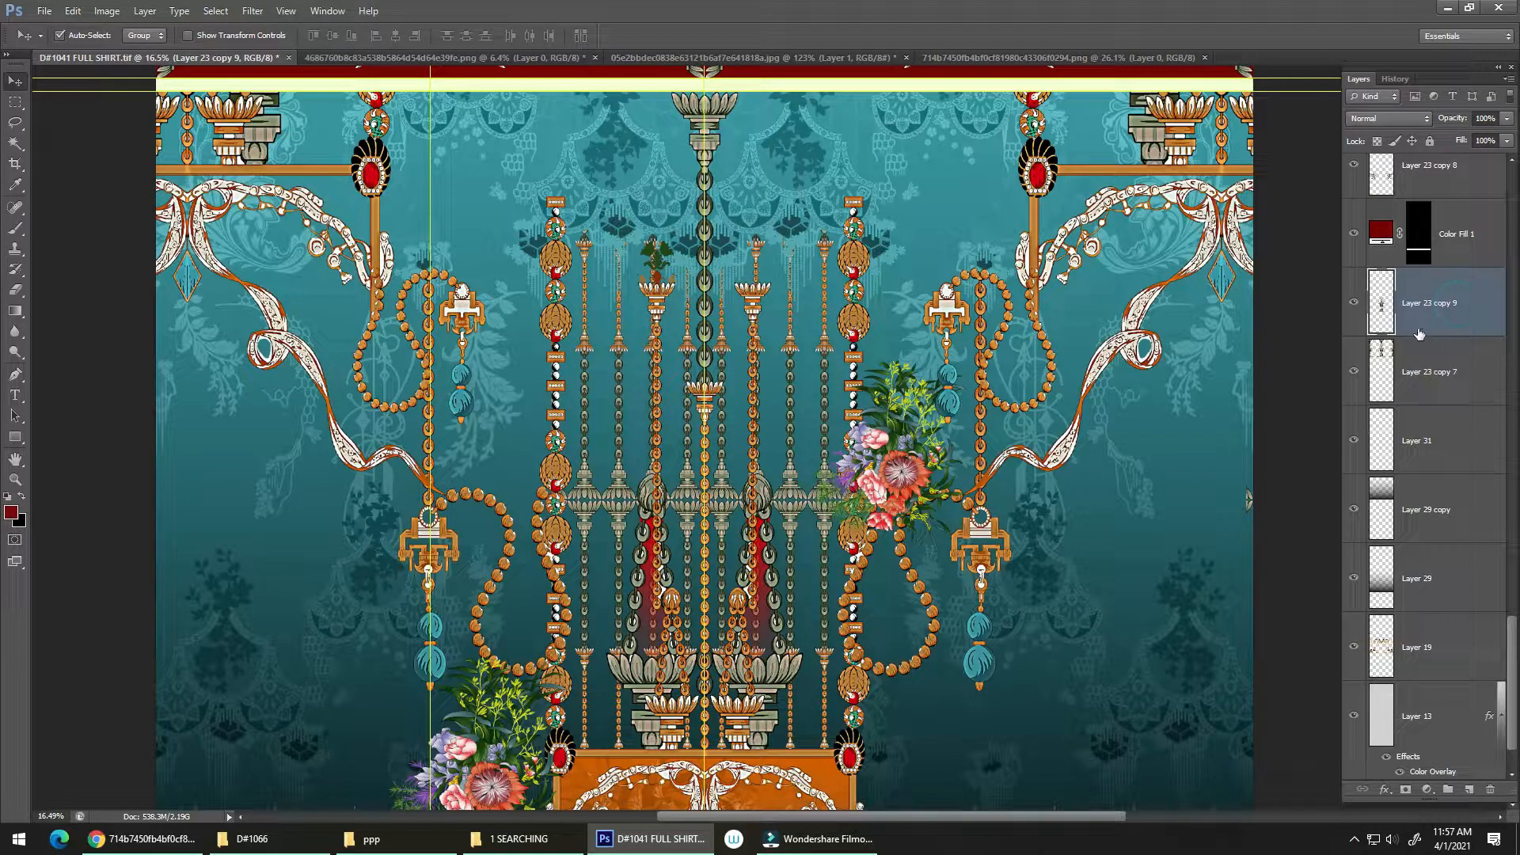
key(2)
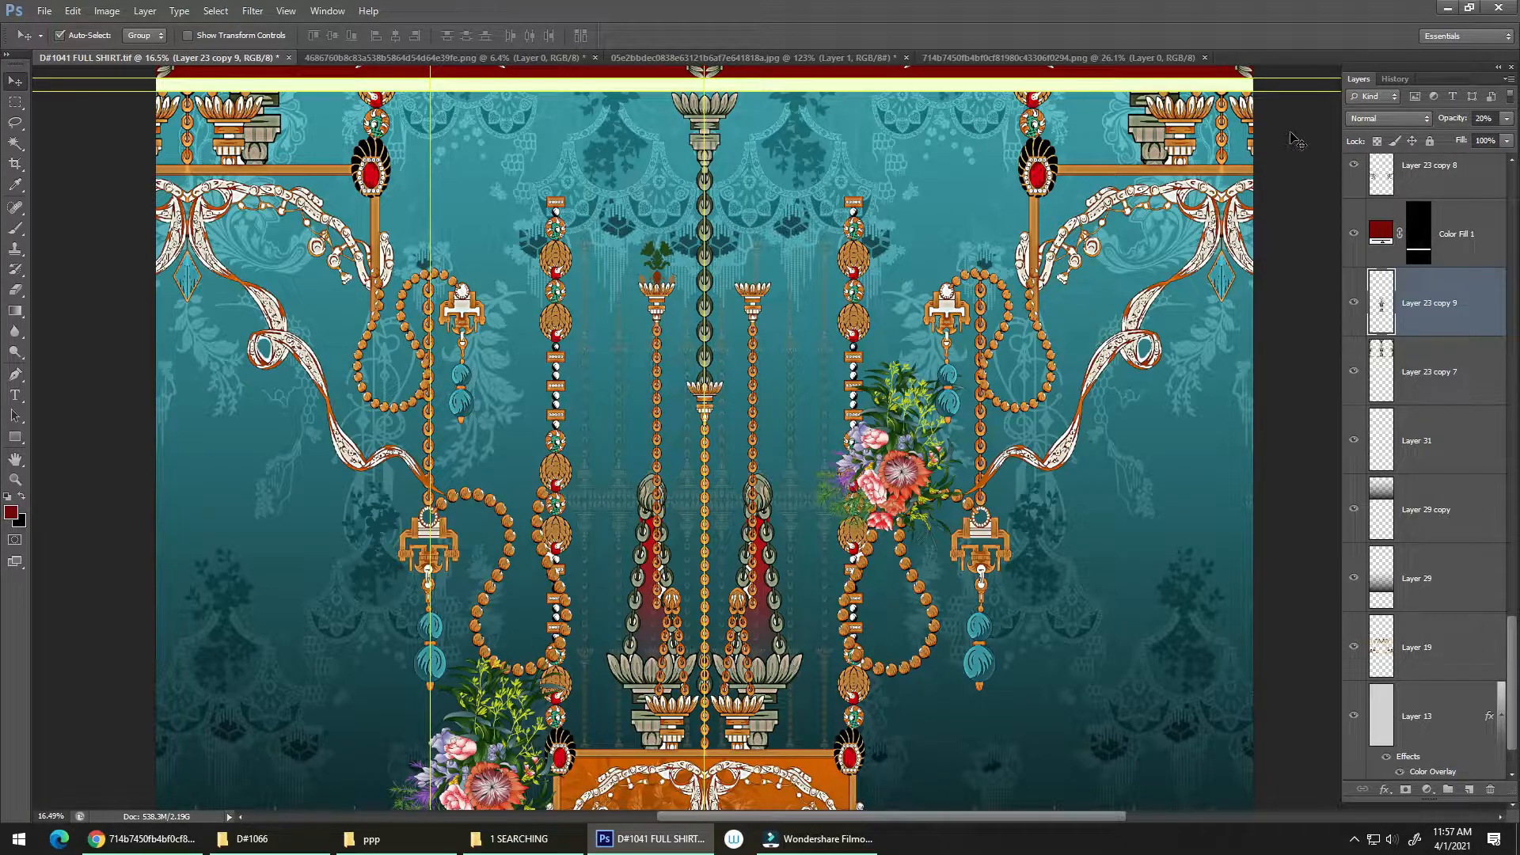
click(1390, 118)
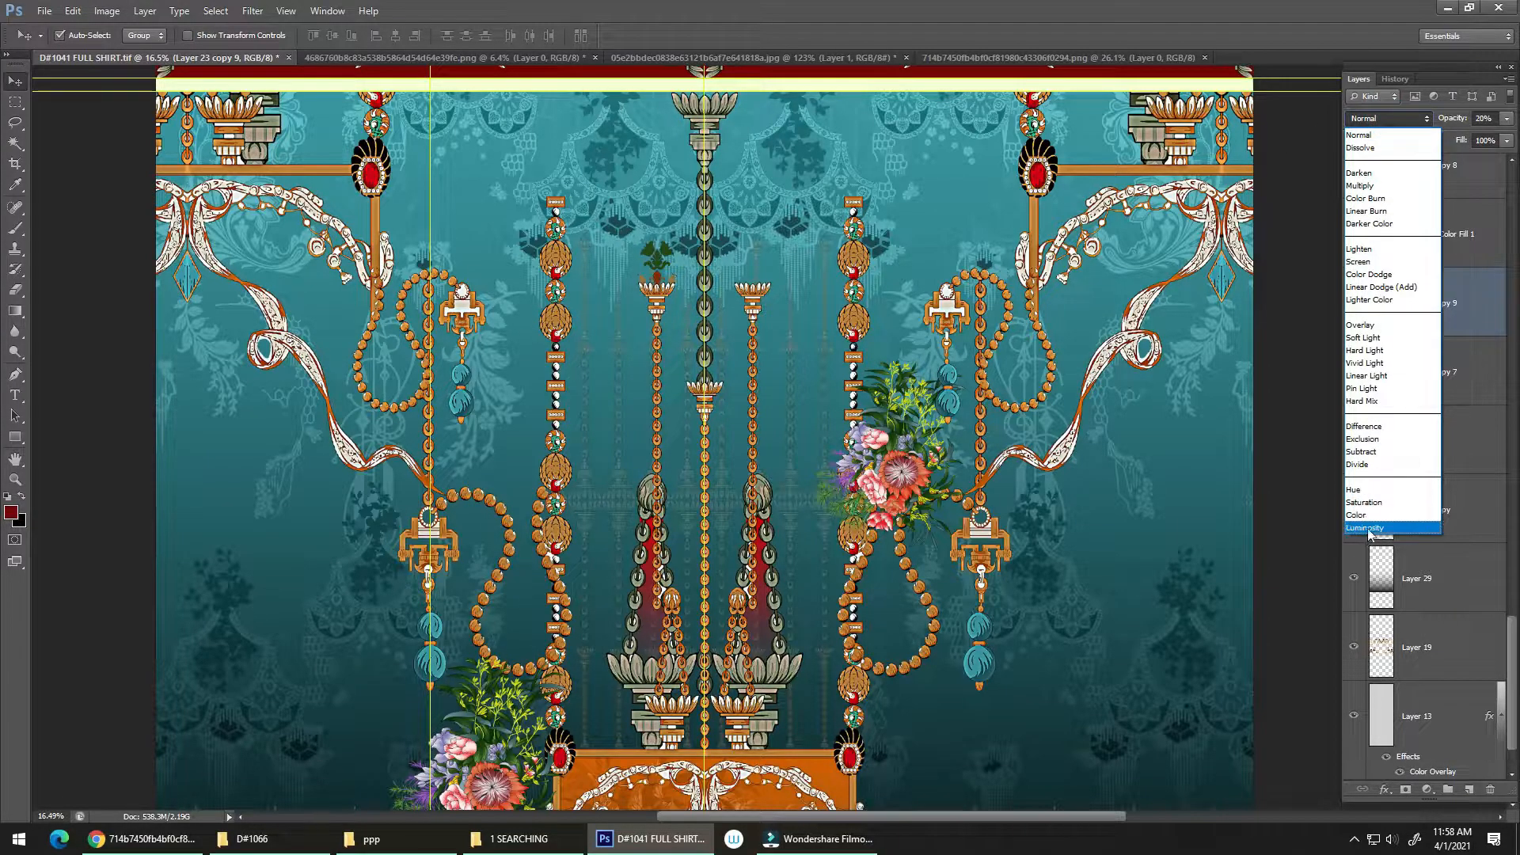
click(1369, 524)
Step: Save the full shirt document
scroll(802, 503, down, 2)
drag(753, 554, 858, 499)
scroll(871, 530, down, 3)
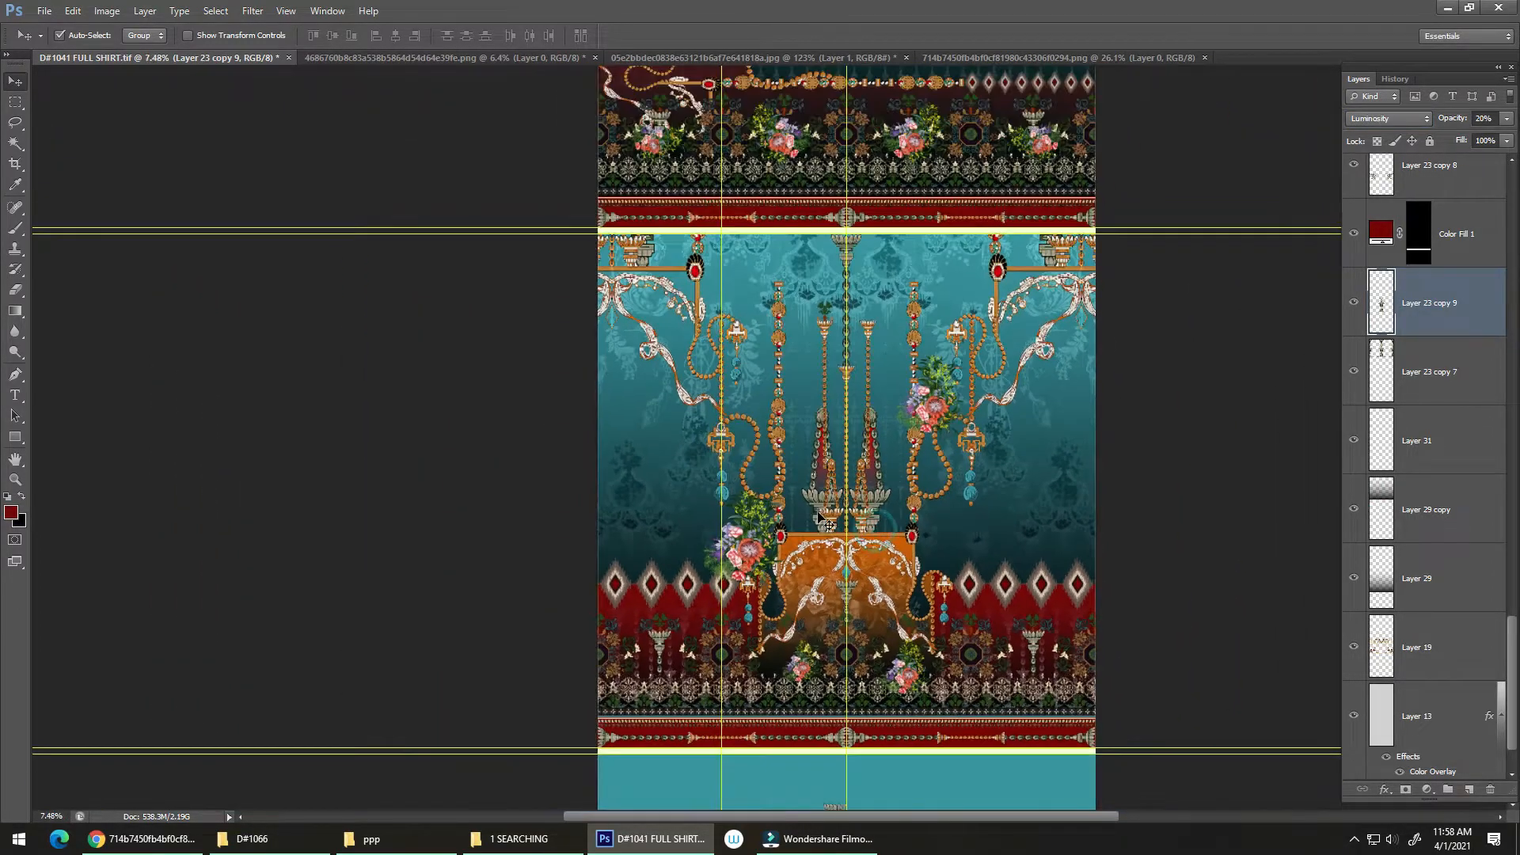
drag(1008, 525, 1022, 325)
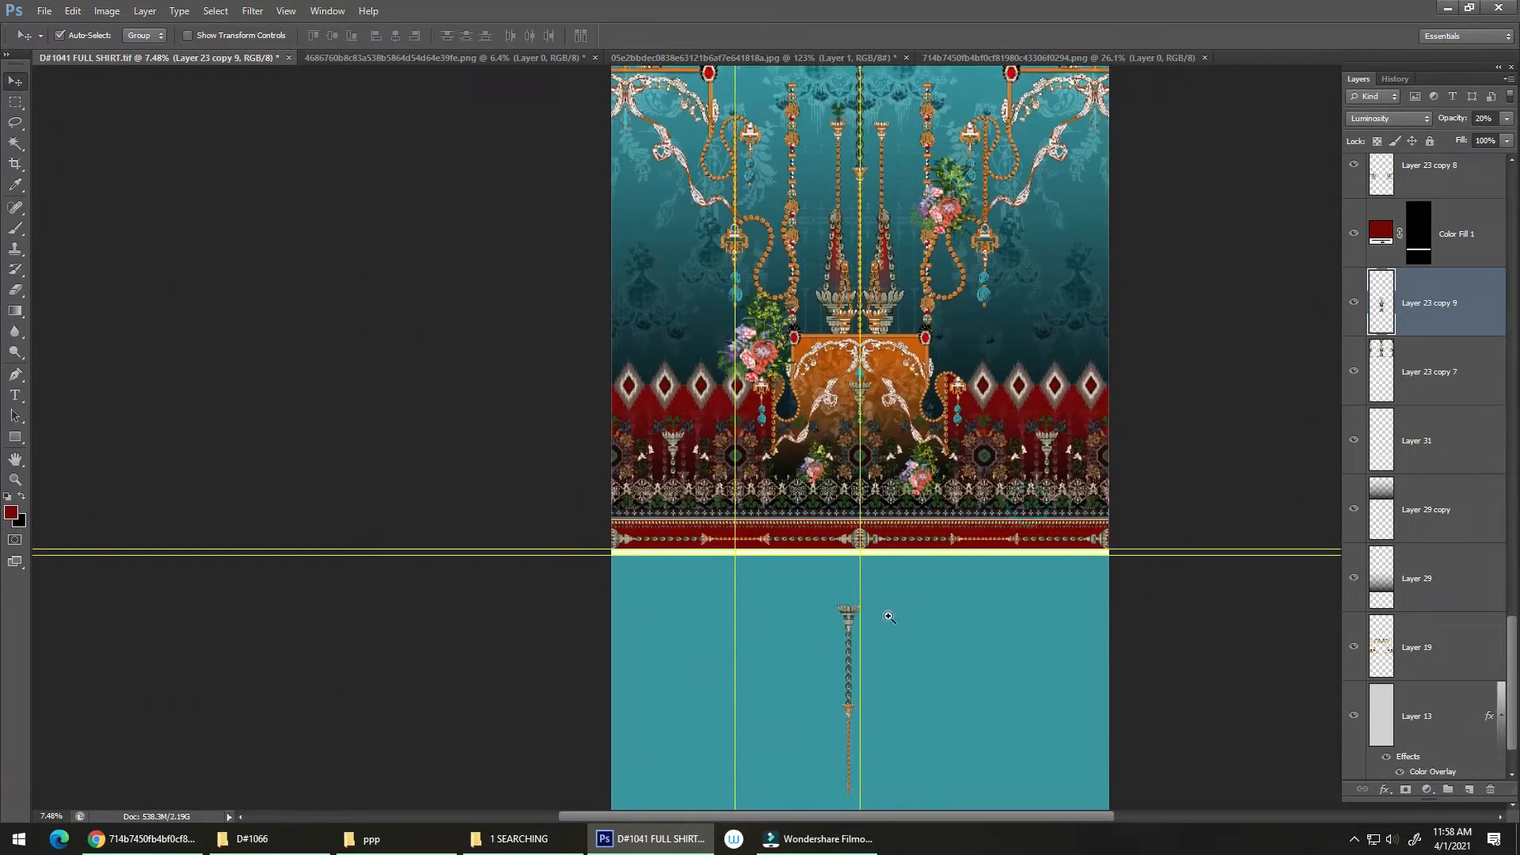
drag(889, 614, 915, 613)
drag(970, 532, 1062, 409)
scroll(934, 615, up, 1)
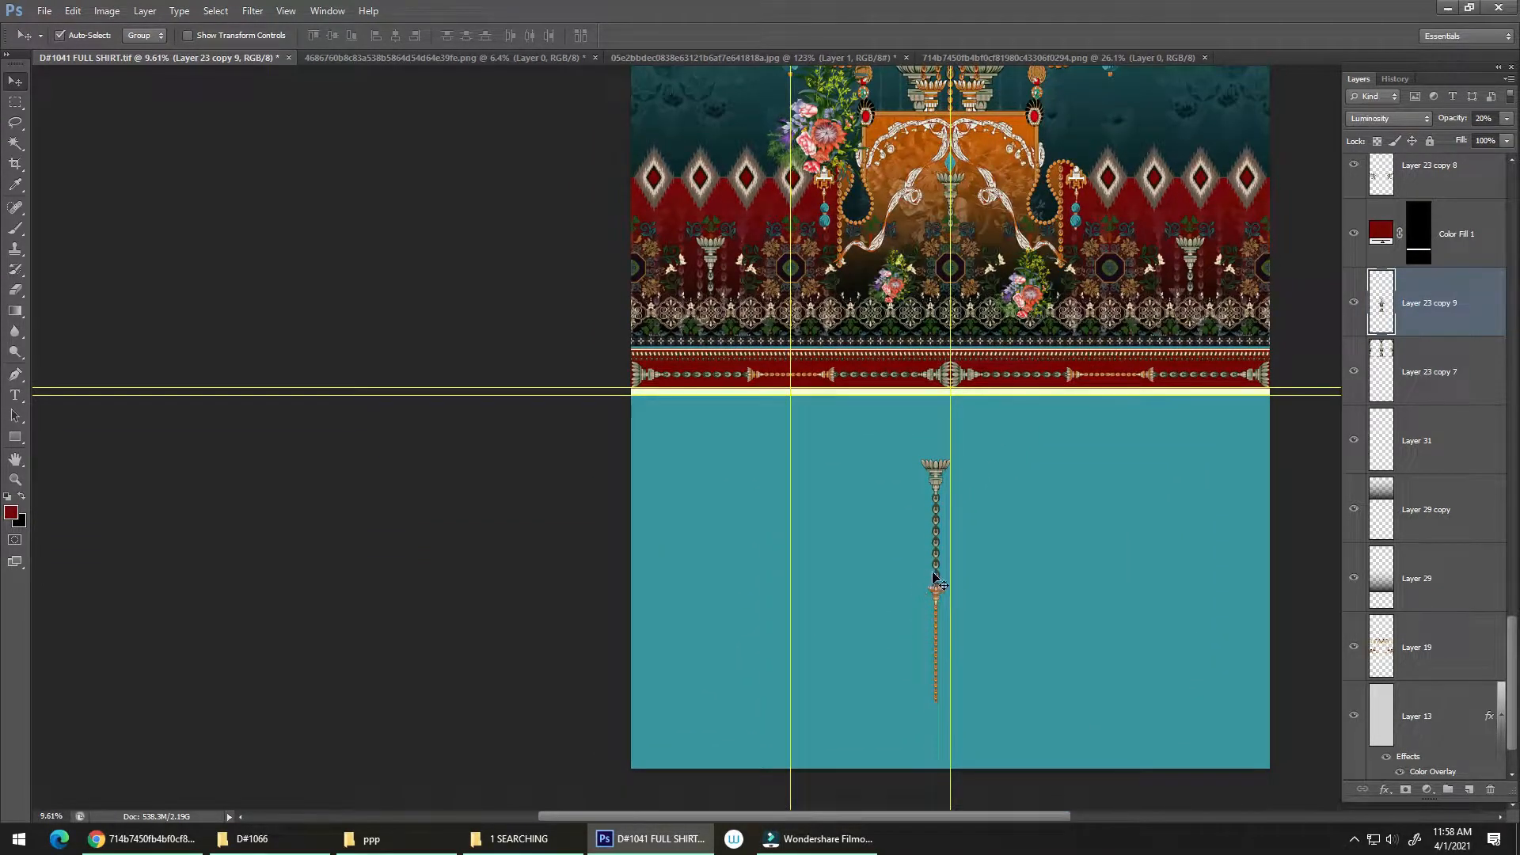
key(ctrl+s)
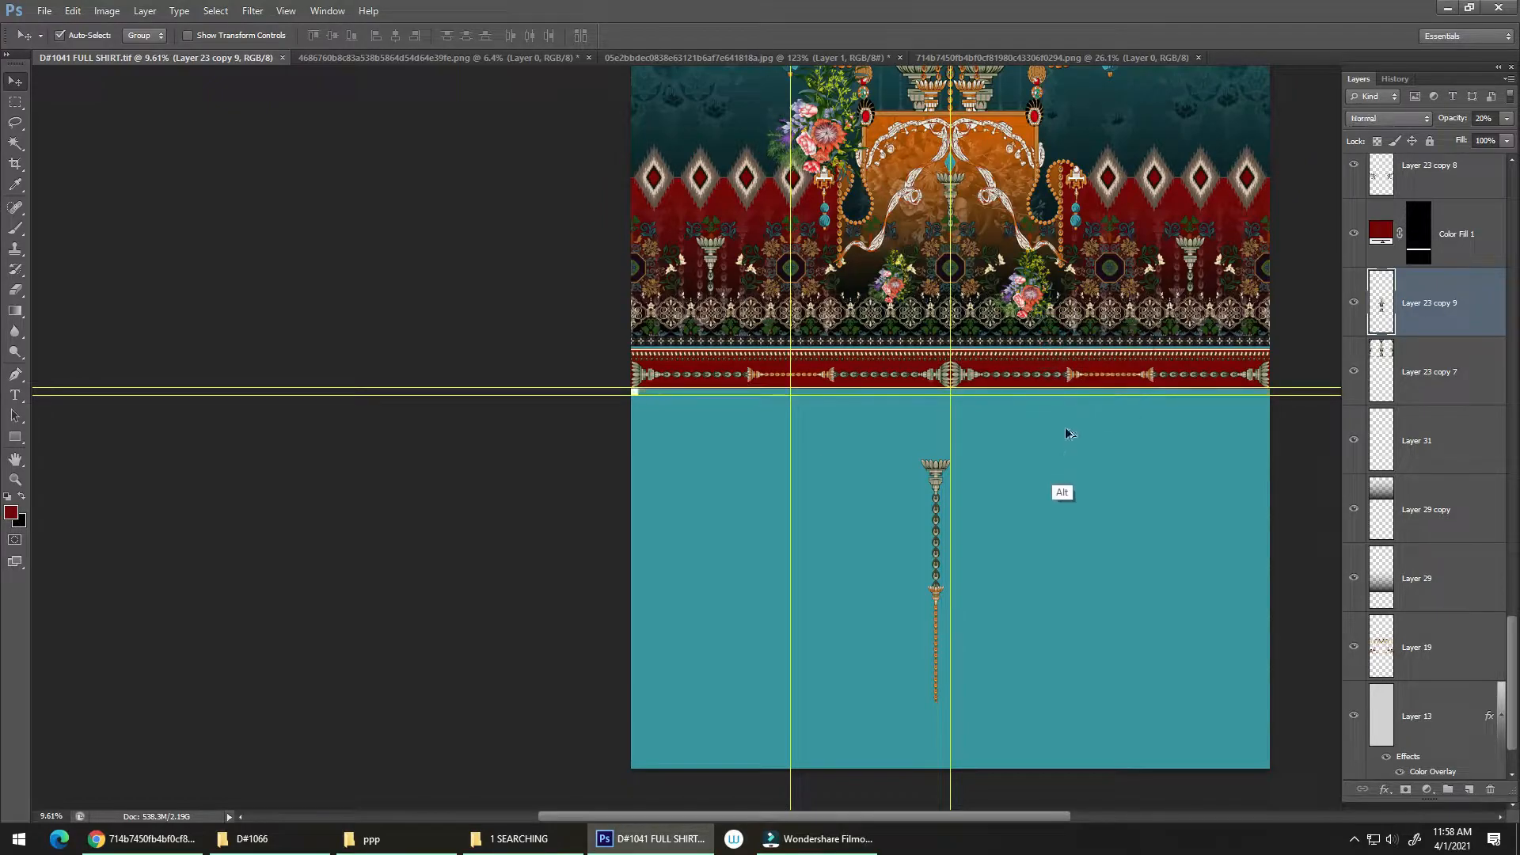
Step: Try to duplicate the floral lace border onto the plain teal area below the shirt panel
click(1061, 359)
drag(1061, 348, 1036, 551)
key(ctrl+z)
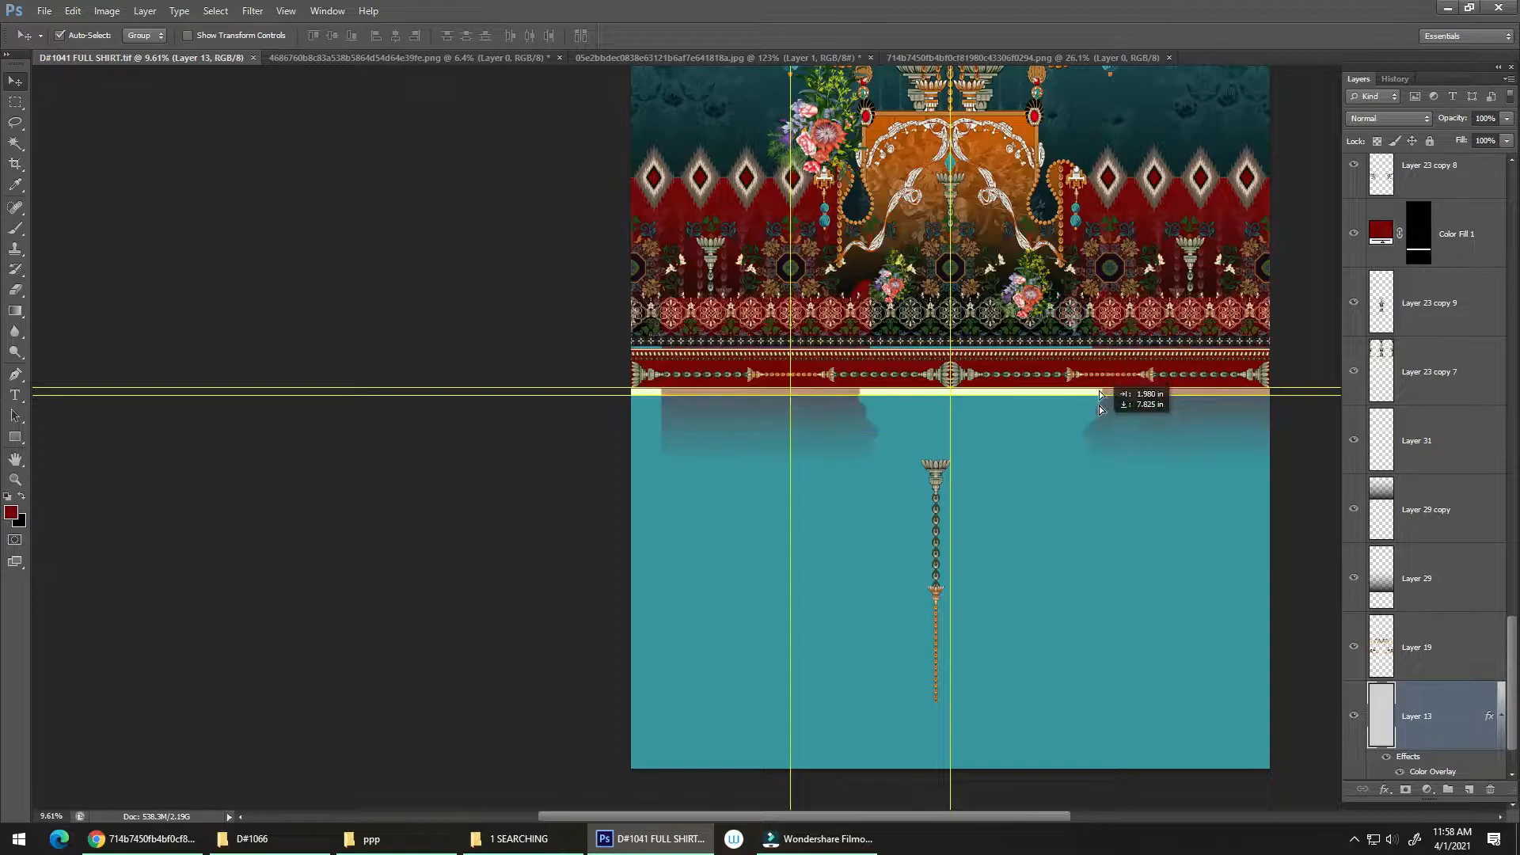
click(1116, 316)
drag(1121, 306, 1107, 437)
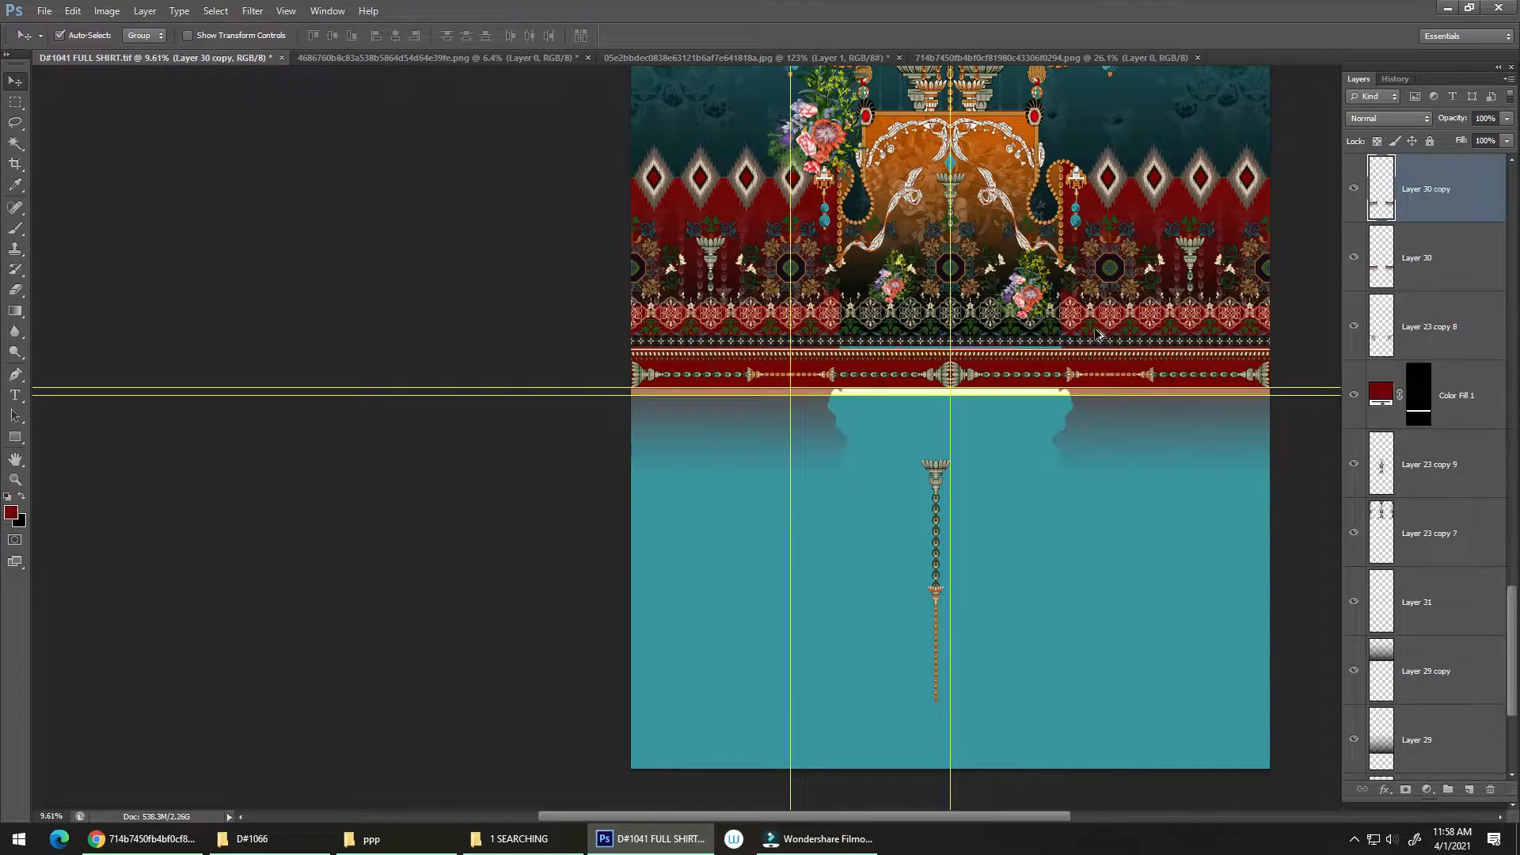
Step: Duplicate the floral lace border to the canvas's lower edge and scale it to 50%, ending at the centre guide
drag(1054, 331, 991, 742)
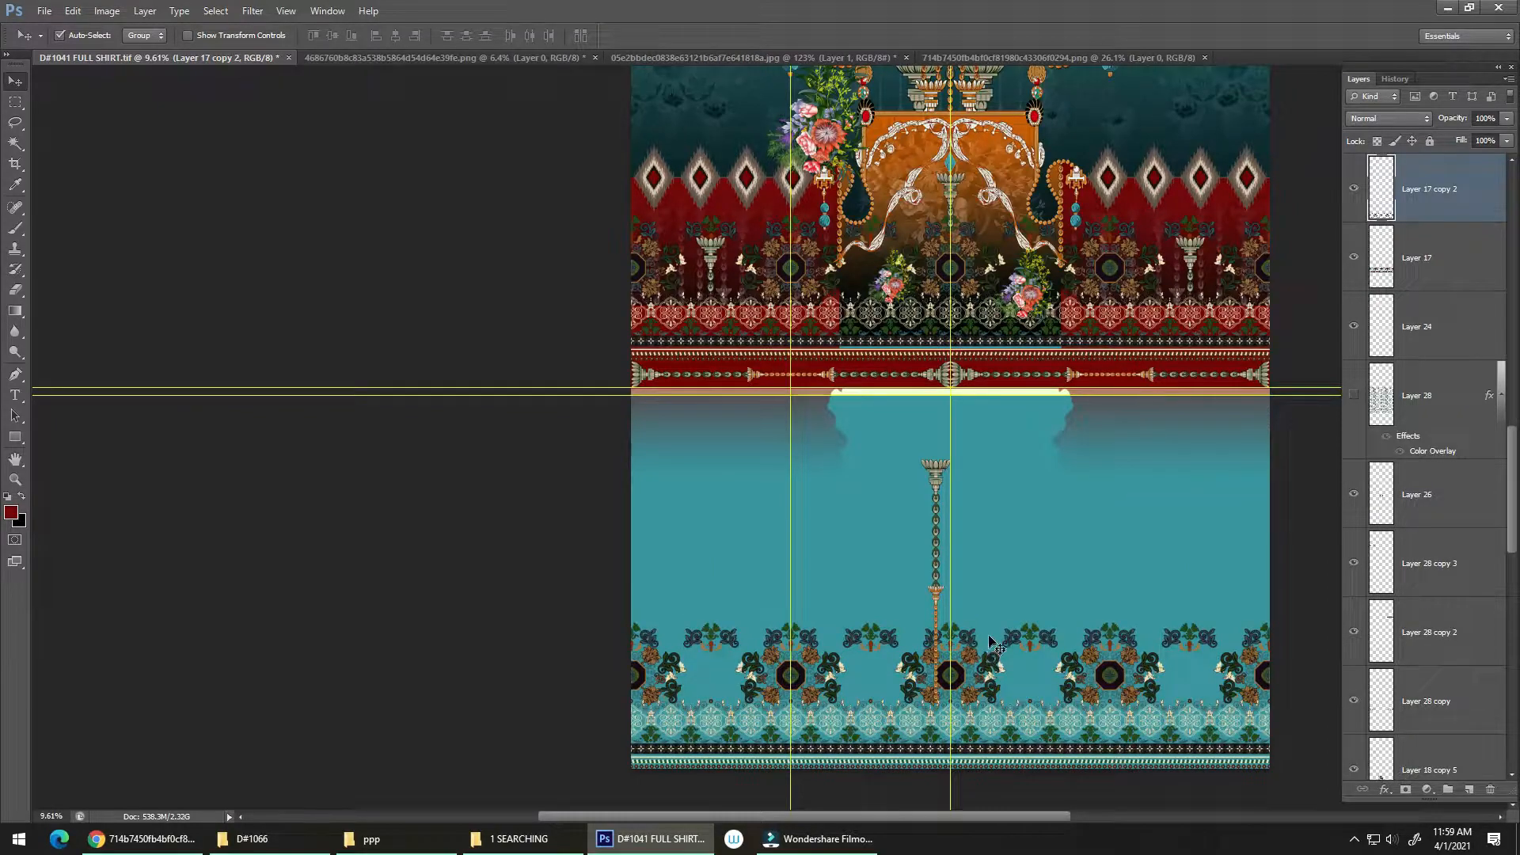
key(ctrl+t)
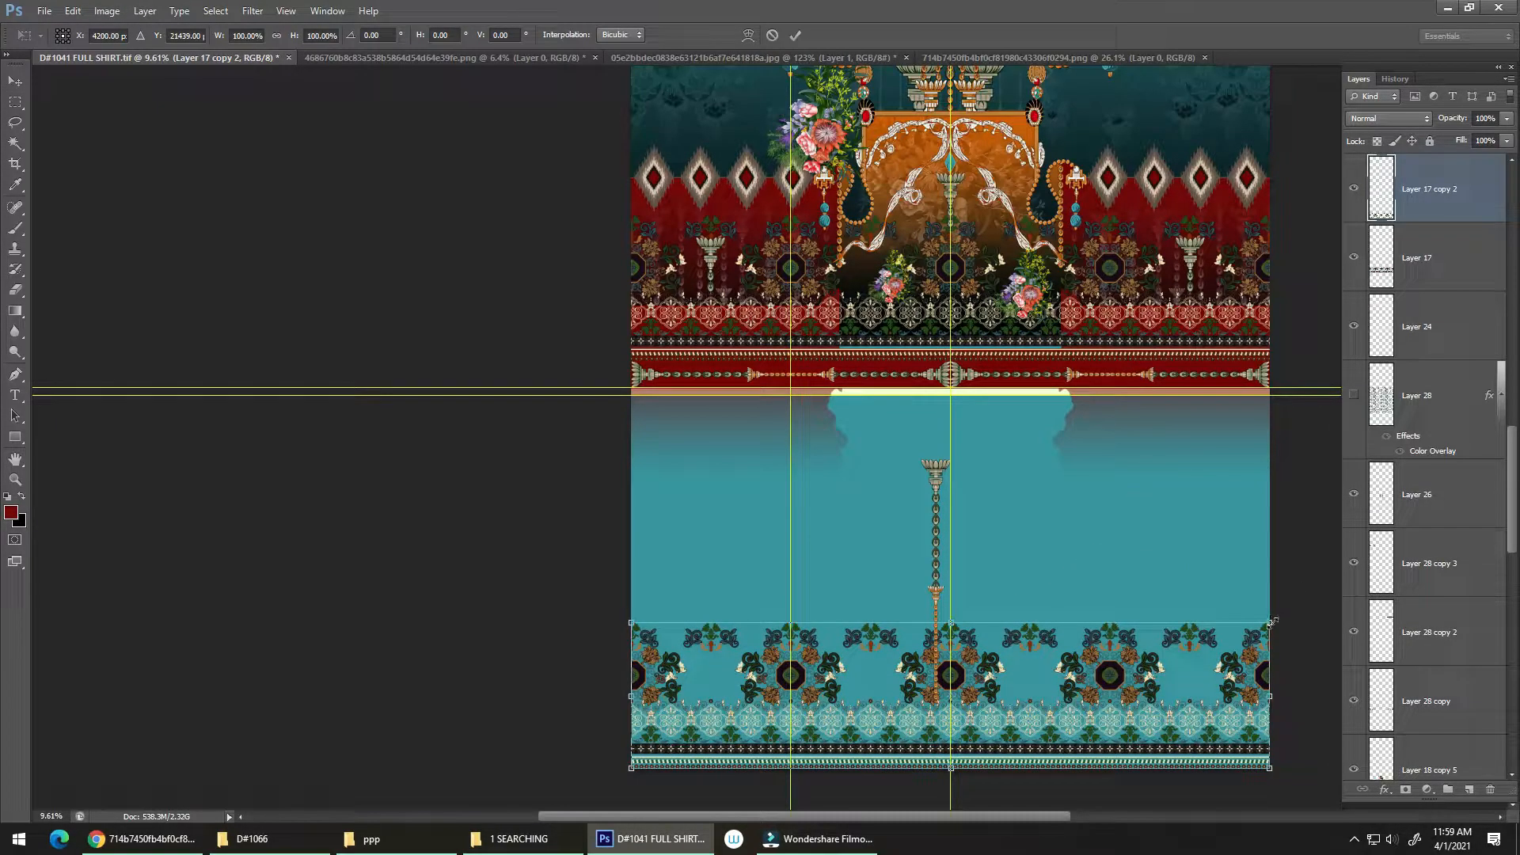
drag(1267, 622, 946, 669)
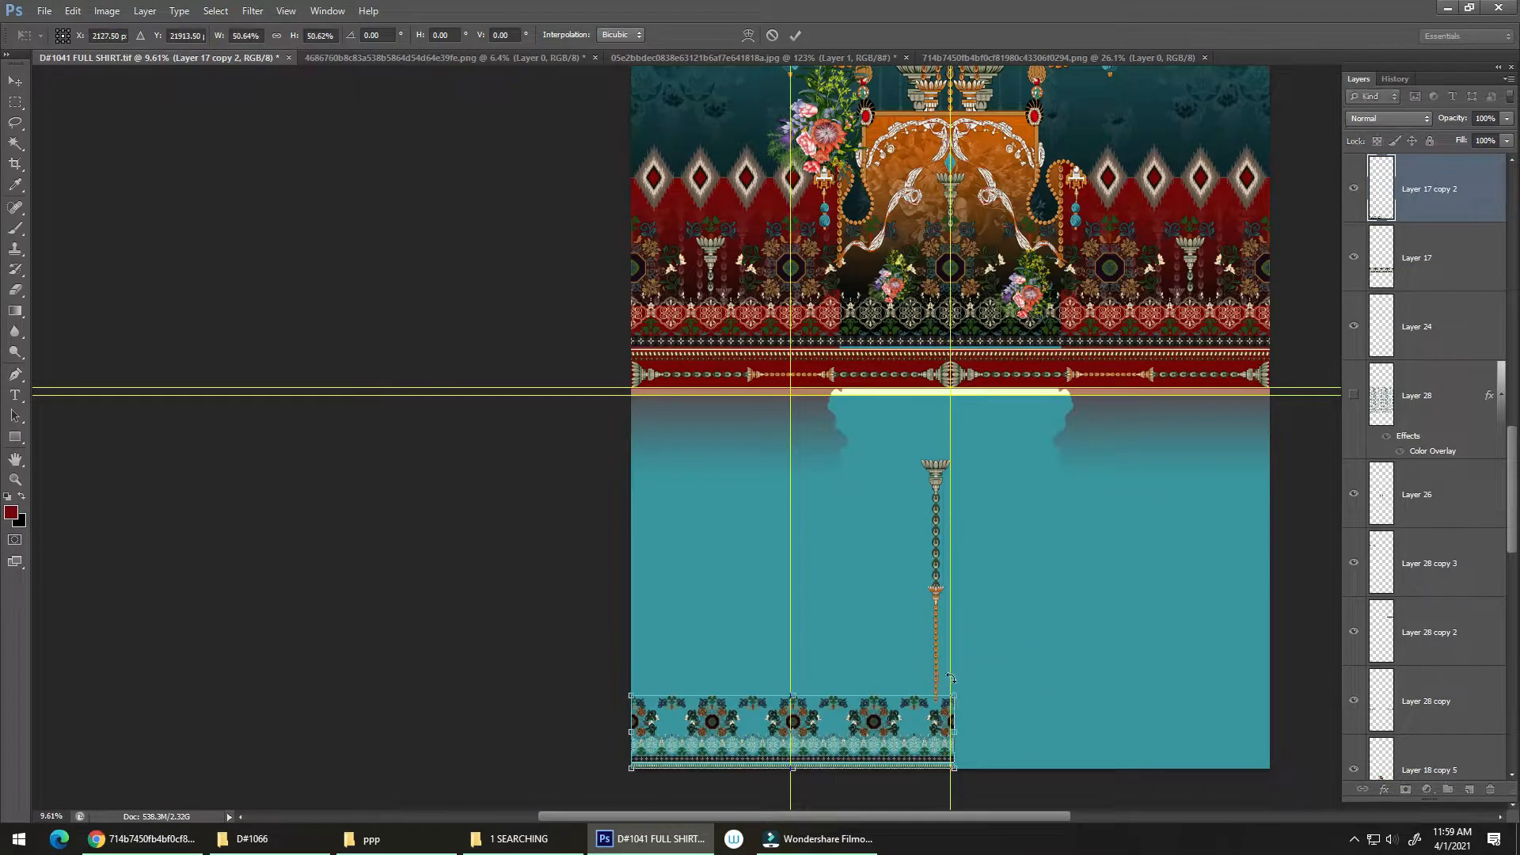
drag(844, 750, 1034, 509)
drag(1054, 578, 1404, 230)
drag(1120, 470, 1145, 453)
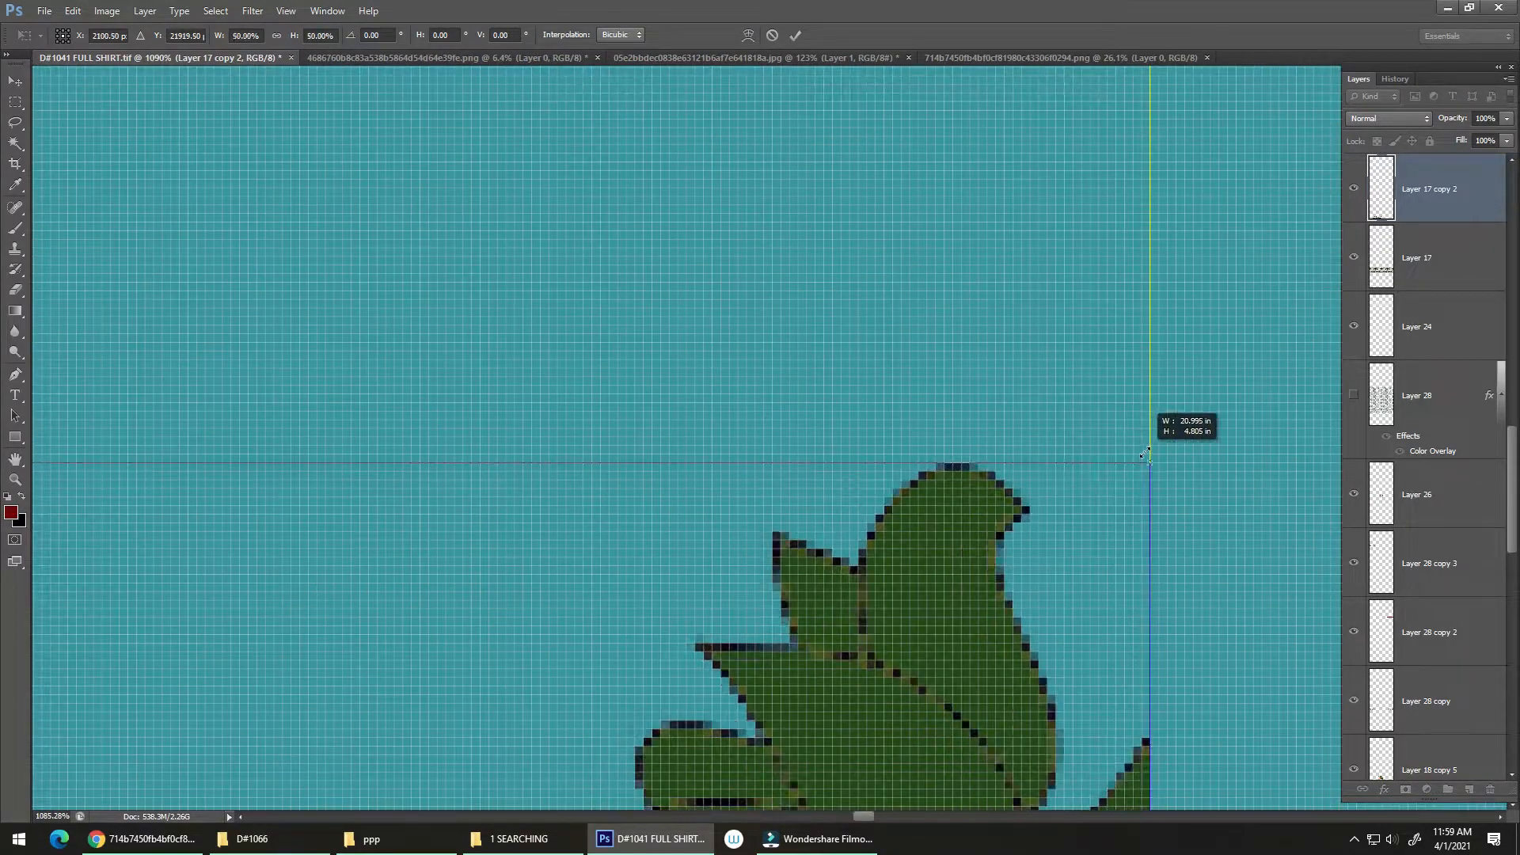
key(Return)
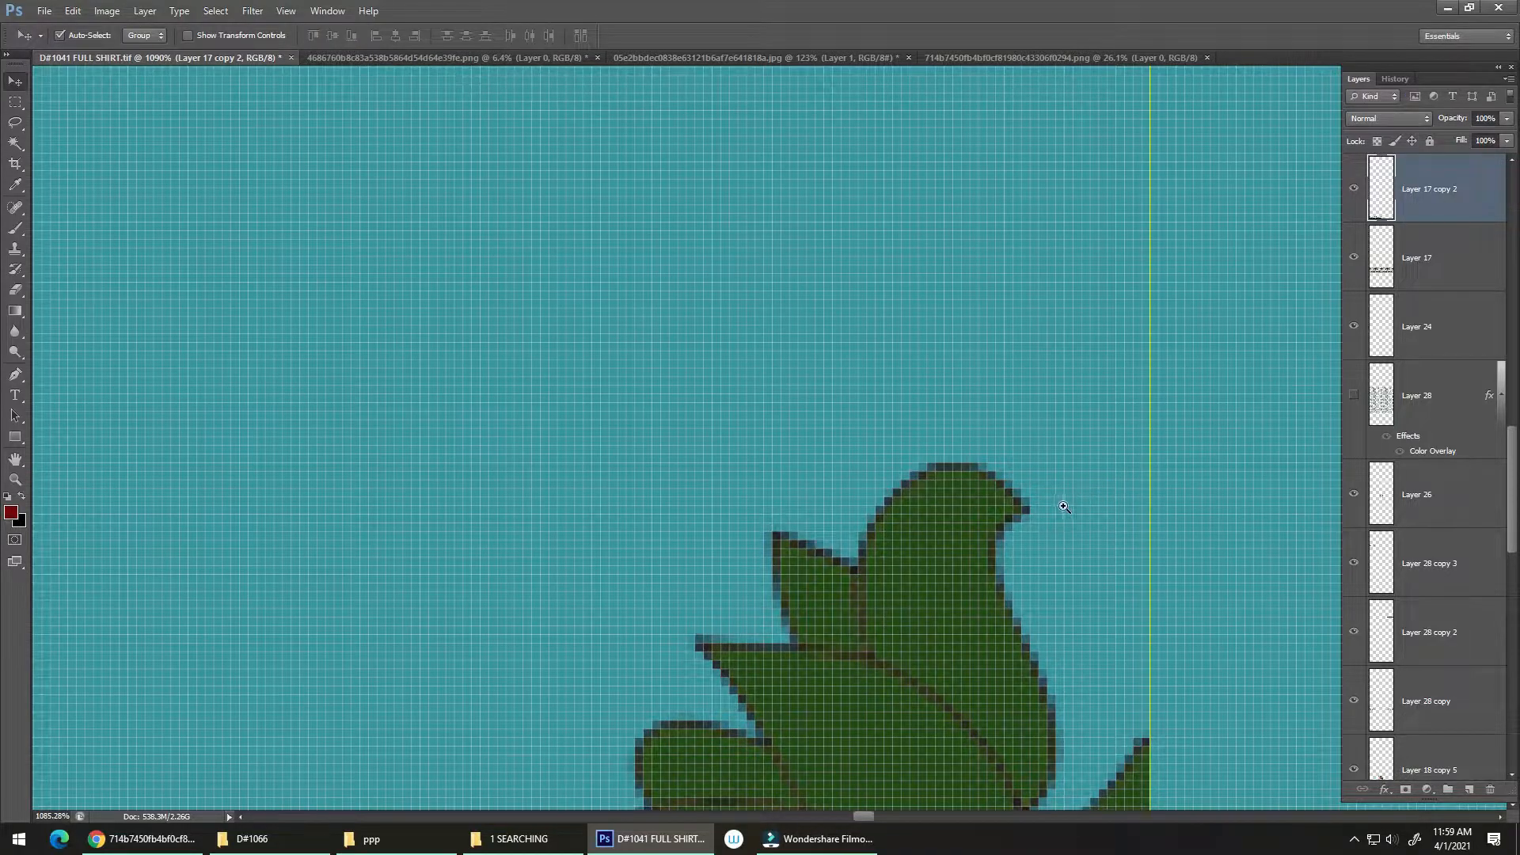
Step: Delete the misplaced duplicate of the side shading below the shirt panel
drag(1061, 502, 799, 566)
drag(906, 587, 806, 582)
drag(1094, 389, 1074, 586)
key(Delete)
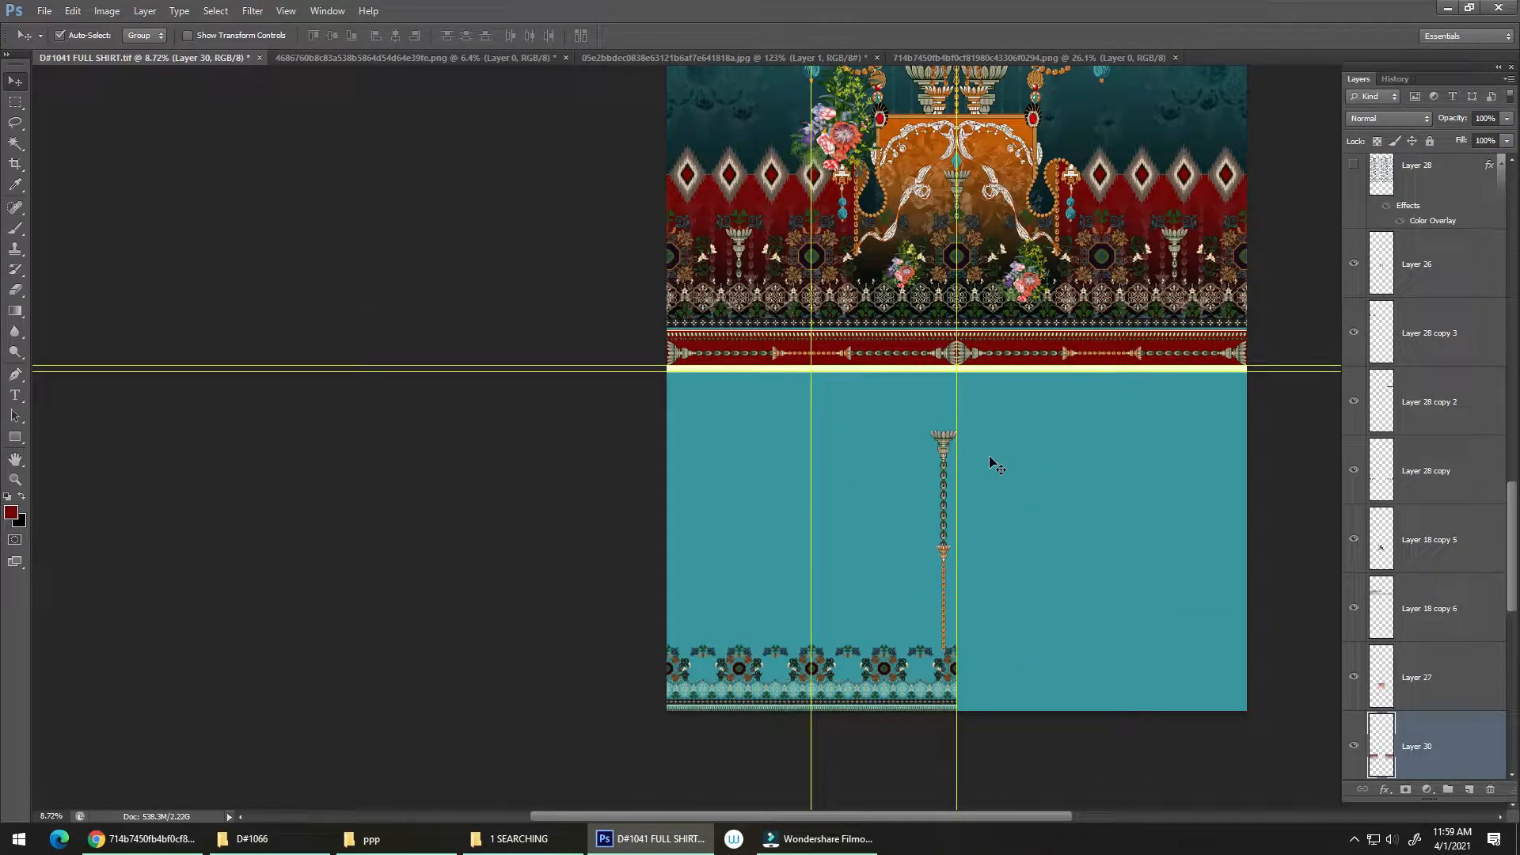
Step: Add a new empty layer directly beneath the scaled-down lace border's layer
drag(1009, 366, 1133, 238)
drag(1067, 453, 1008, 468)
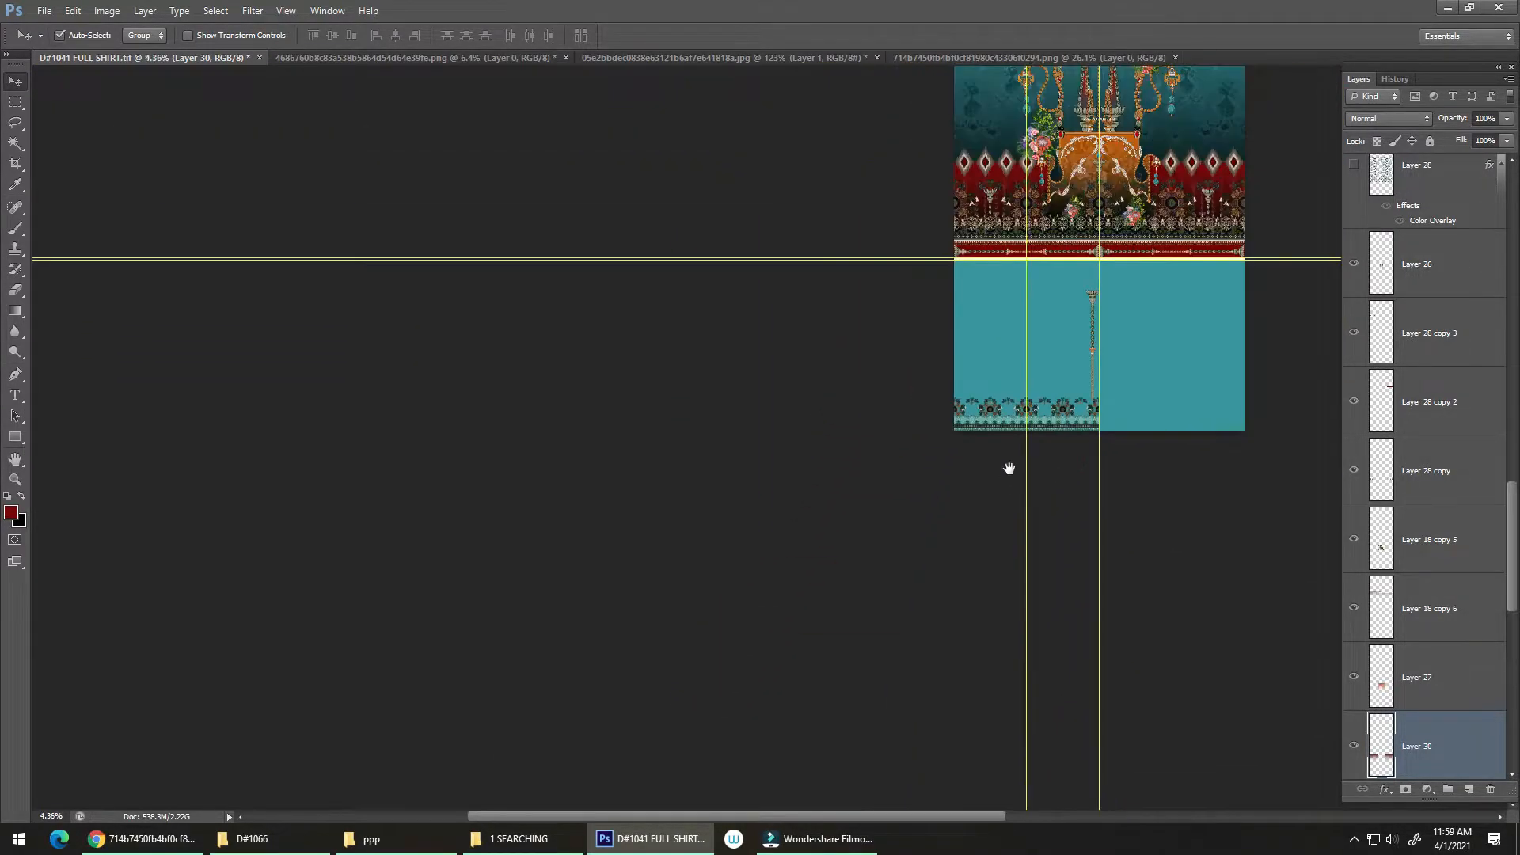
drag(1017, 410, 1015, 522)
key(ctrl+0)
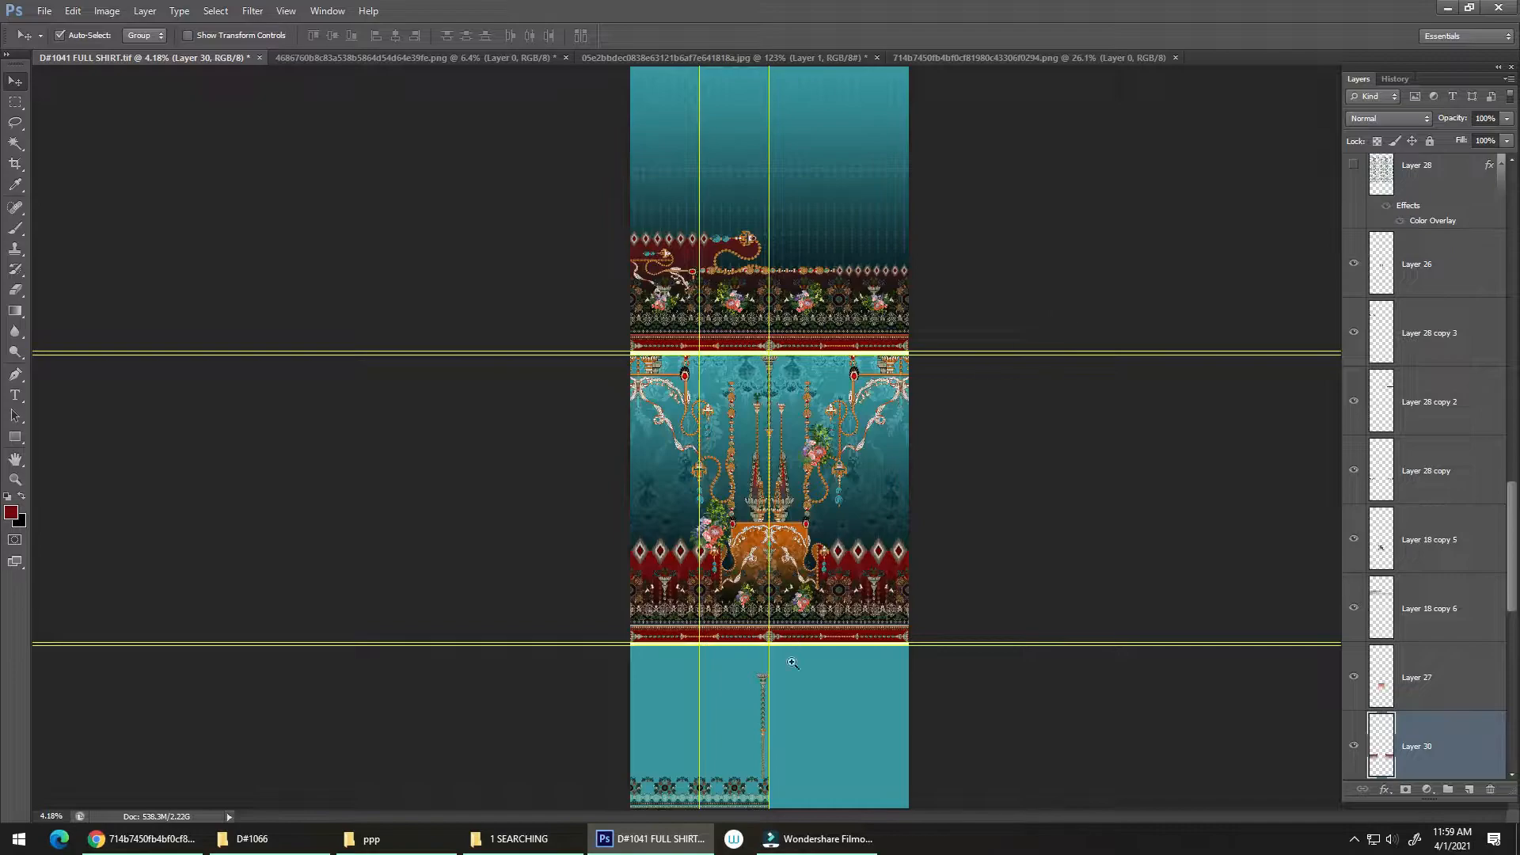
drag(776, 673, 787, 671)
drag(787, 672, 919, 530)
drag(857, 595, 946, 564)
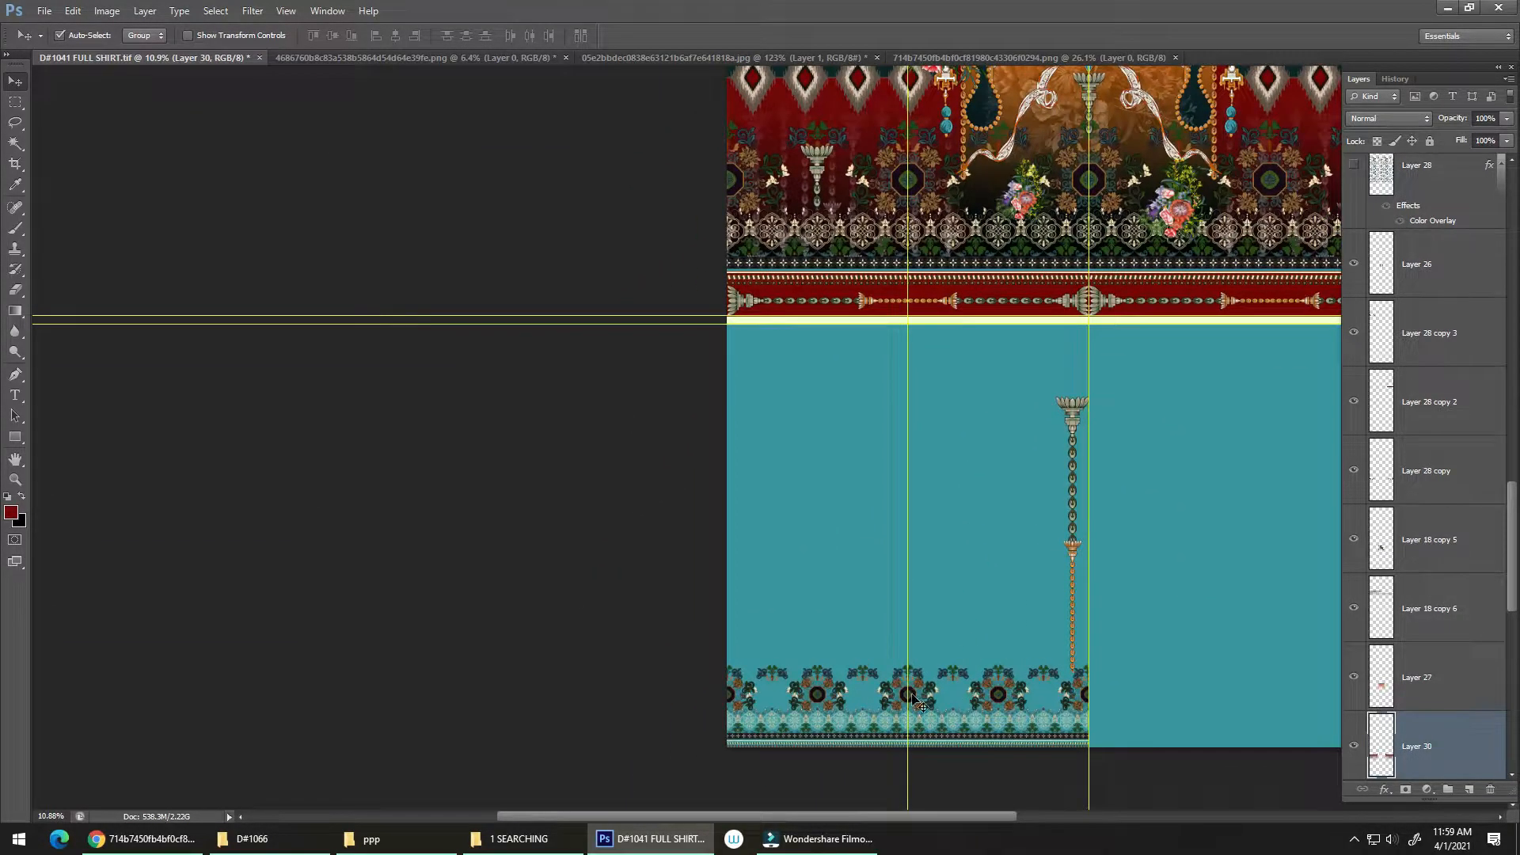
click(918, 701)
ctrl+click(1467, 790)
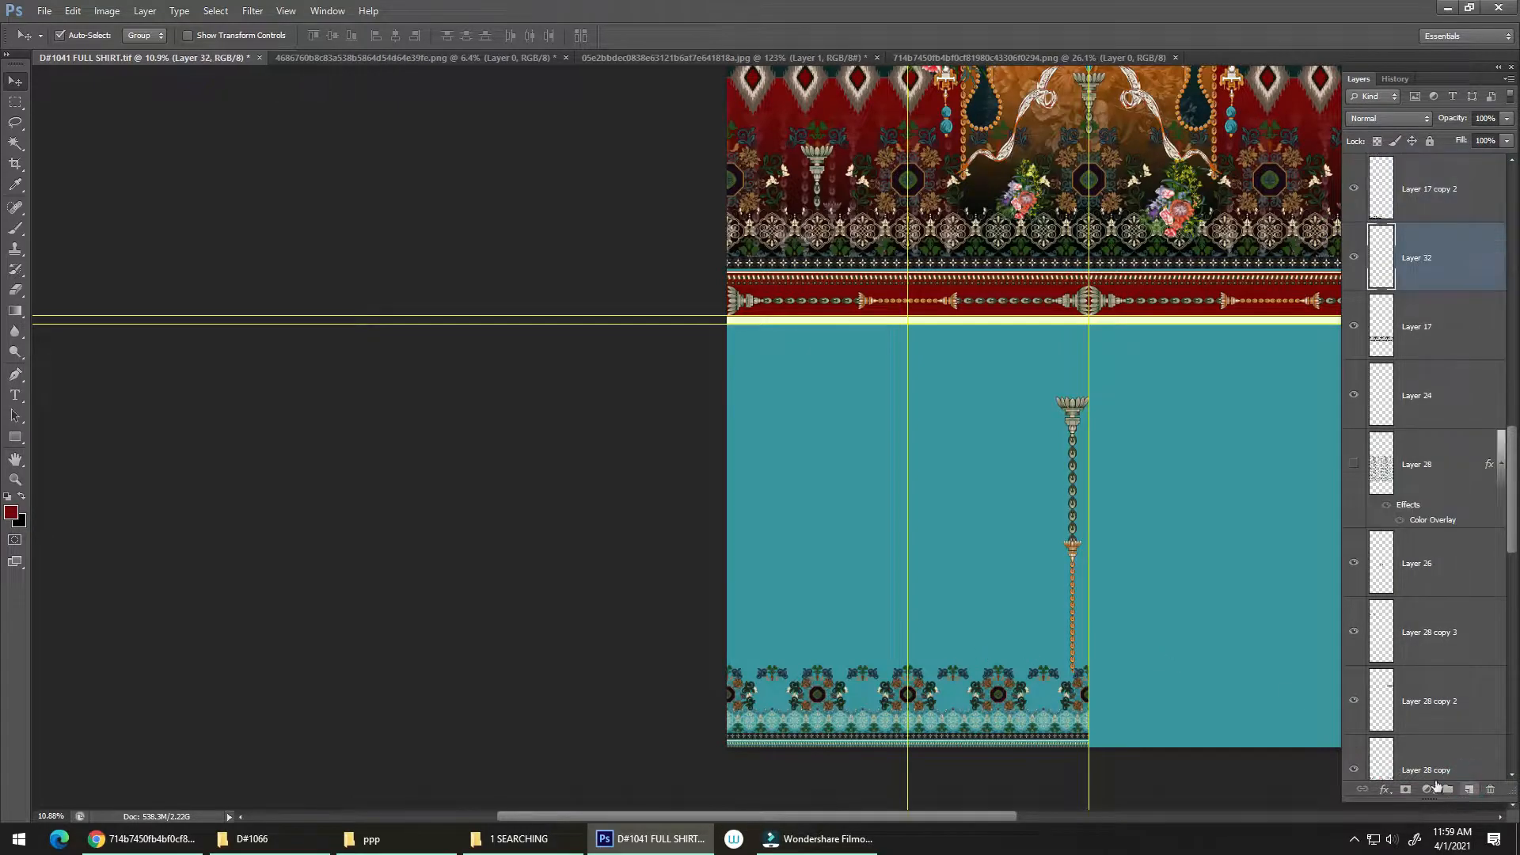
Step: Make a 21 in wide rectangular selection over the canvas's left half, from the lower edge up into the teal panel
key(m)
scroll(716, 326, down, 3)
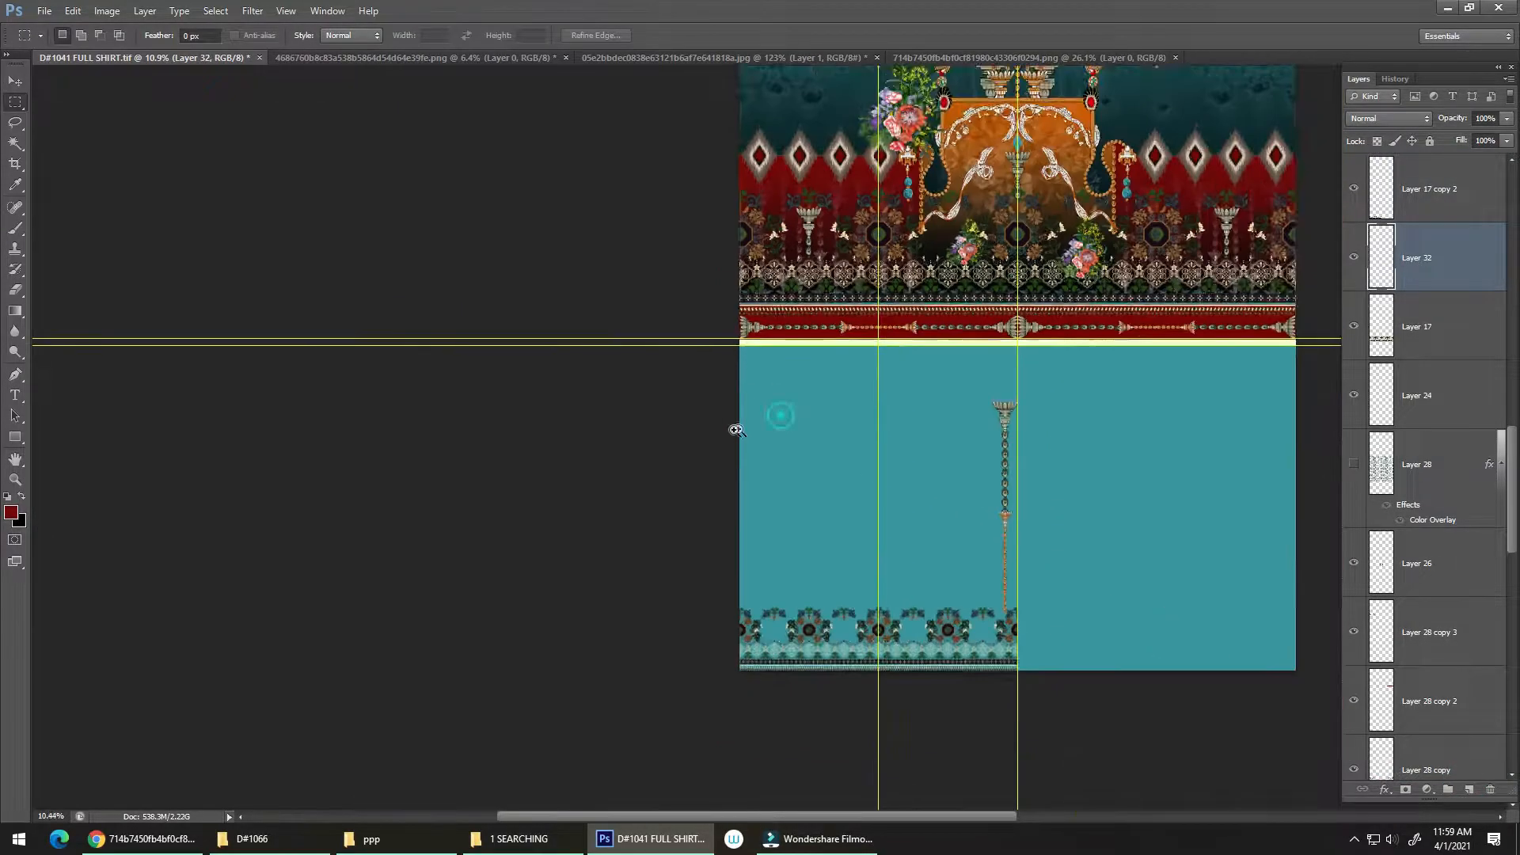
drag(709, 295, 700, 327)
drag(700, 328, 648, 502)
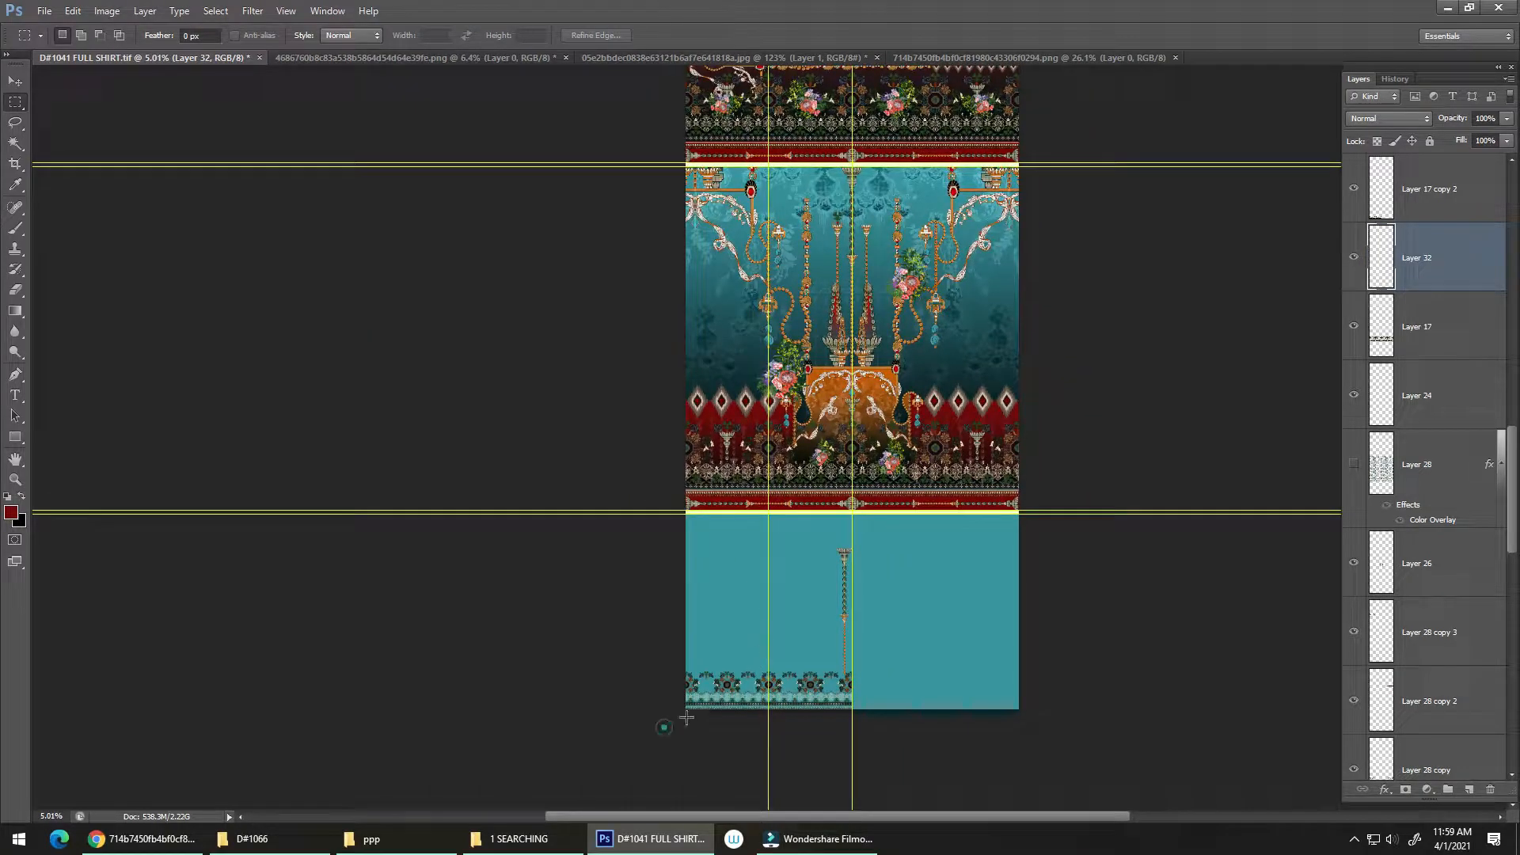
drag(687, 717, 863, 511)
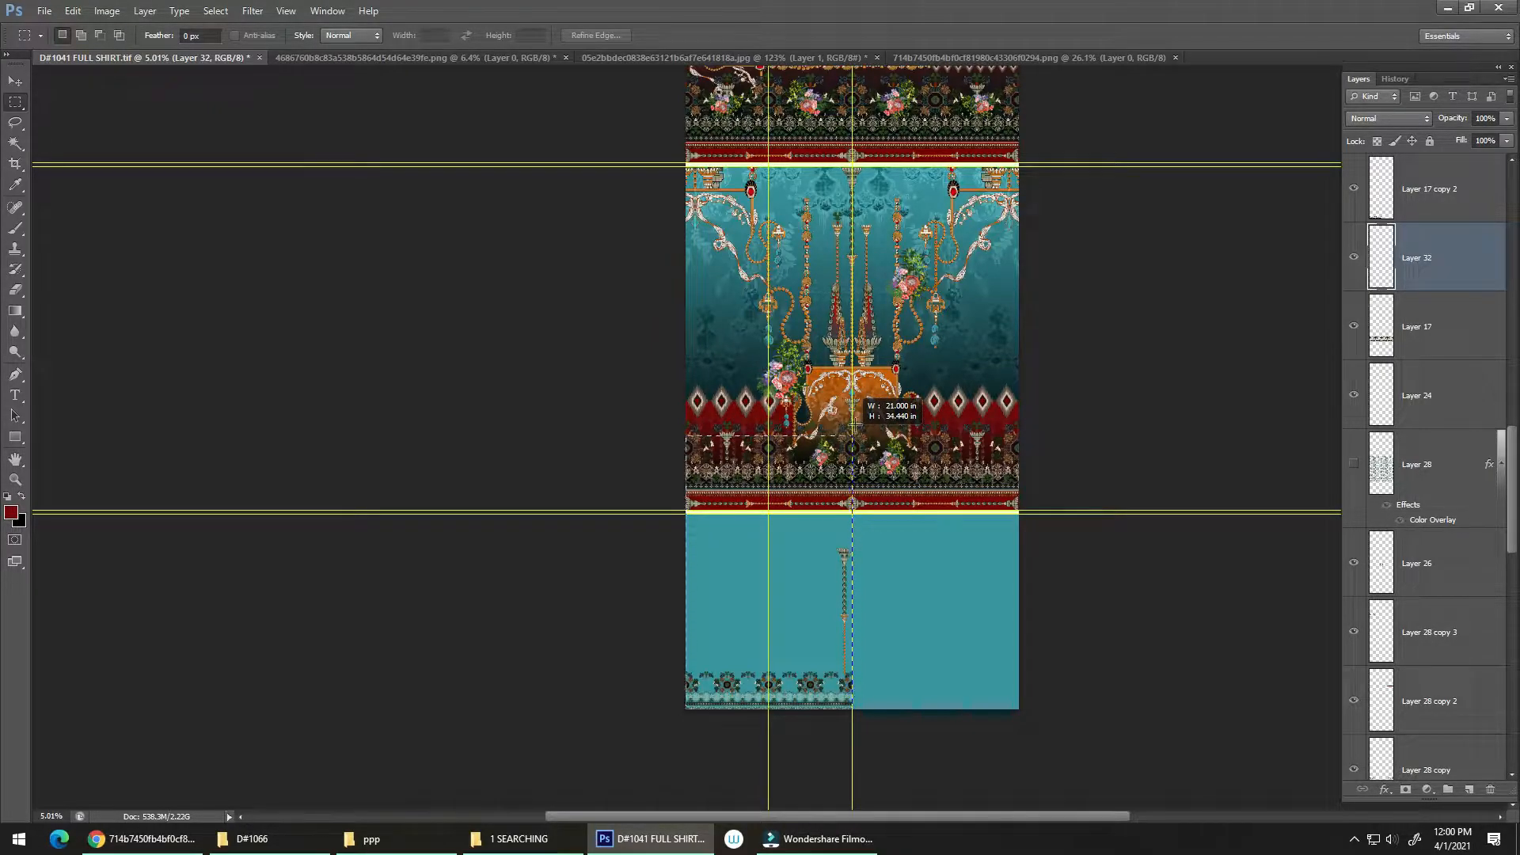
drag(855, 425, 853, 304)
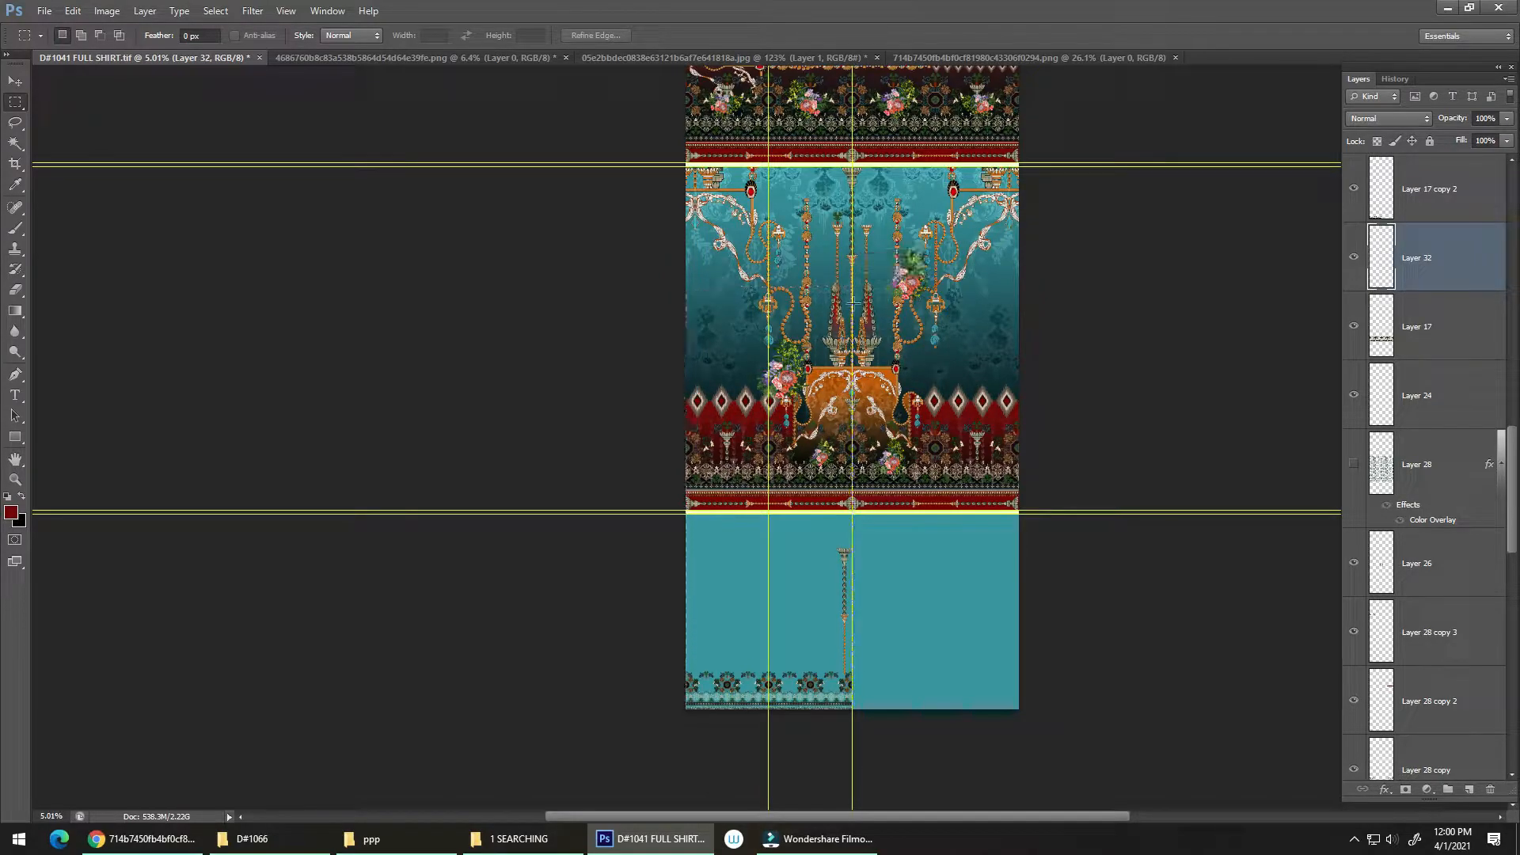
Step: Fill the selected area with a vertical dark red to transparent gradient, solid at the lower border
key(g)
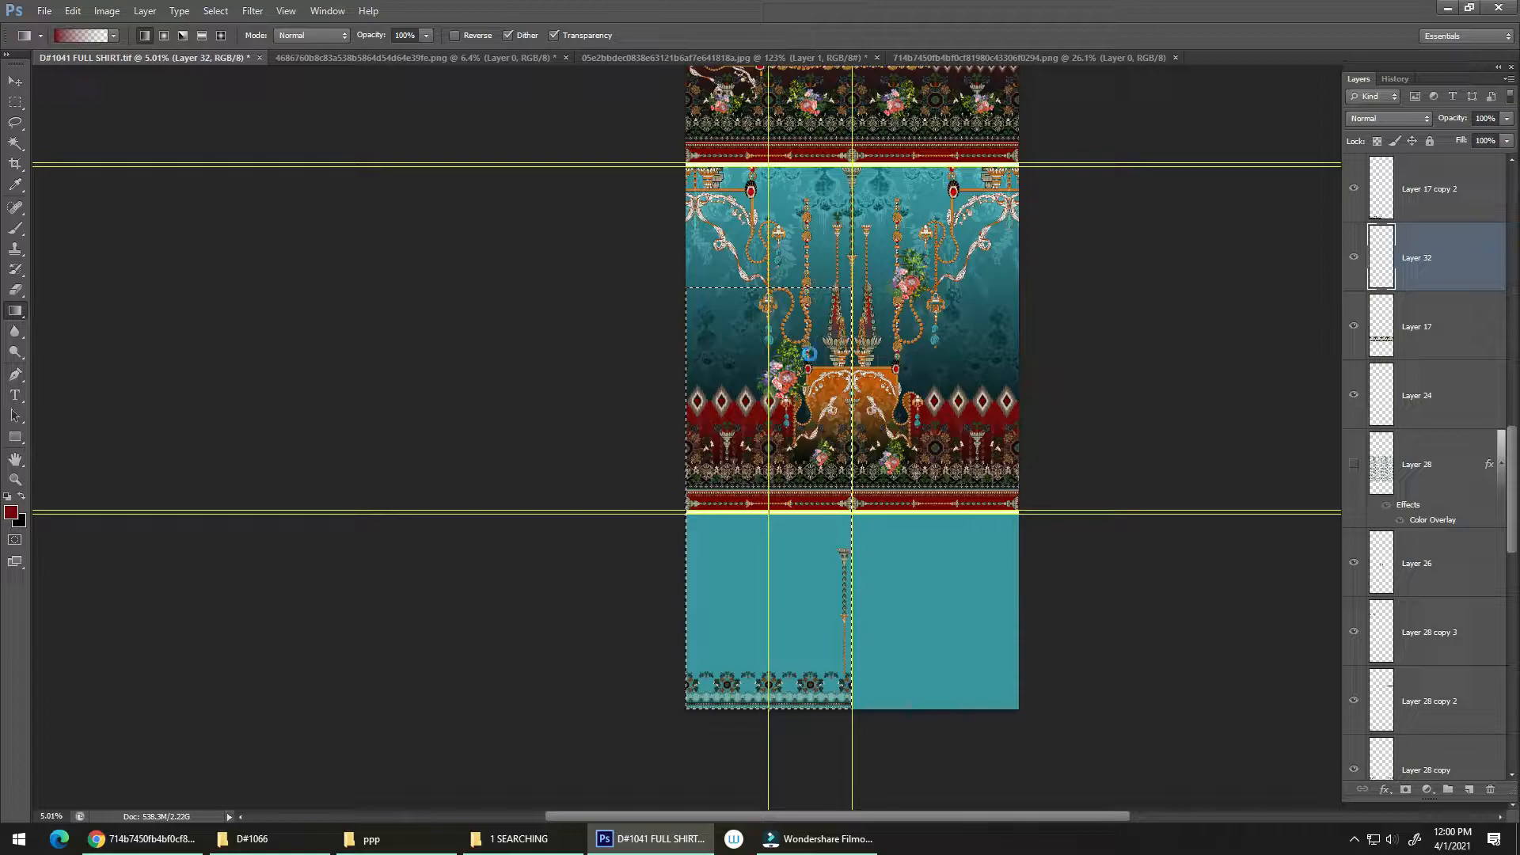
drag(809, 354, 806, 681)
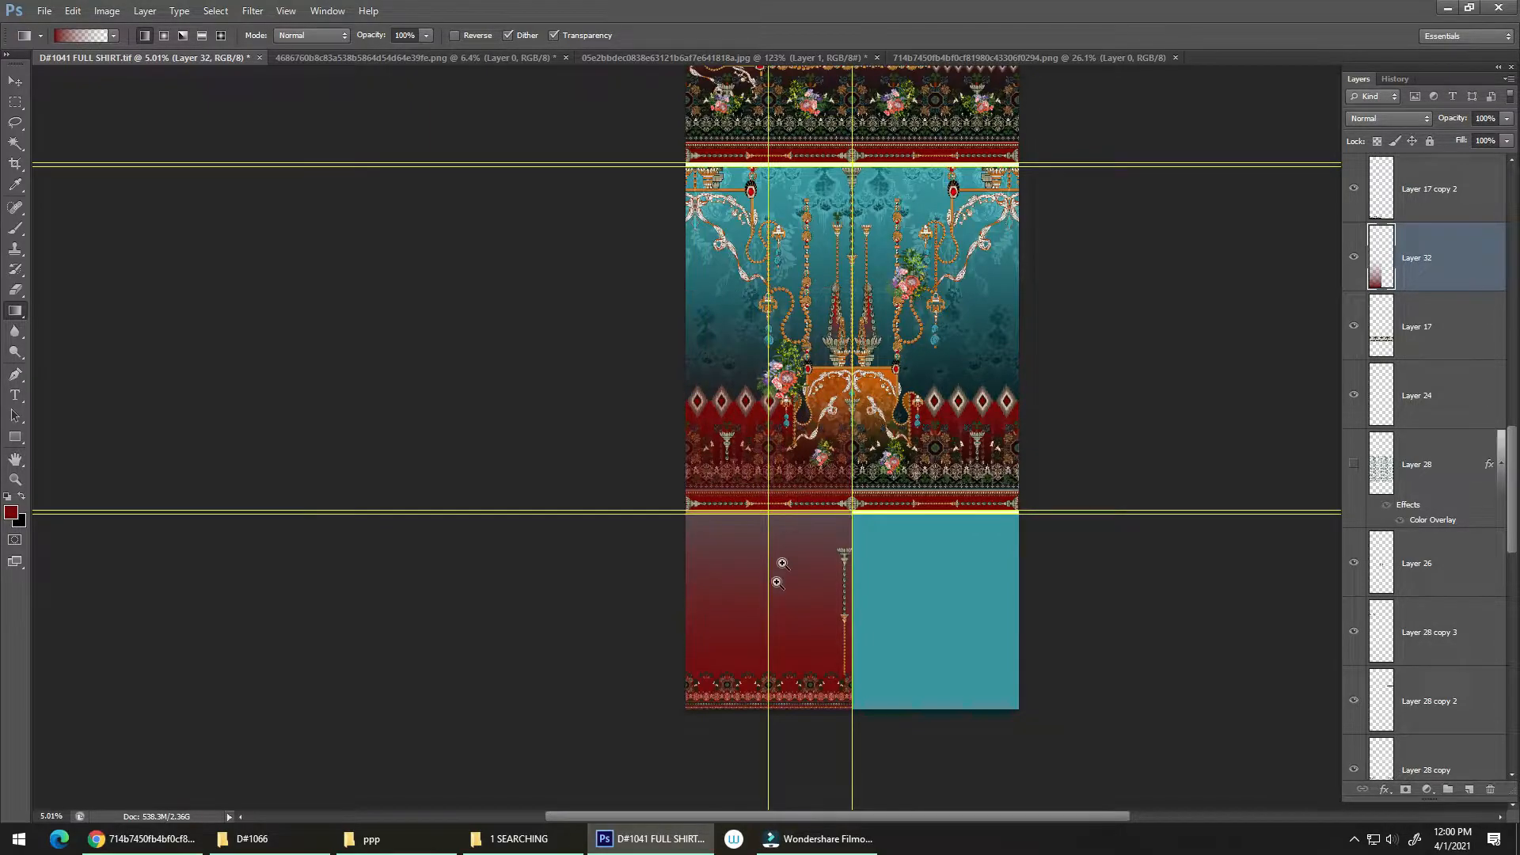
drag(776, 587, 849, 485)
drag(817, 547, 773, 552)
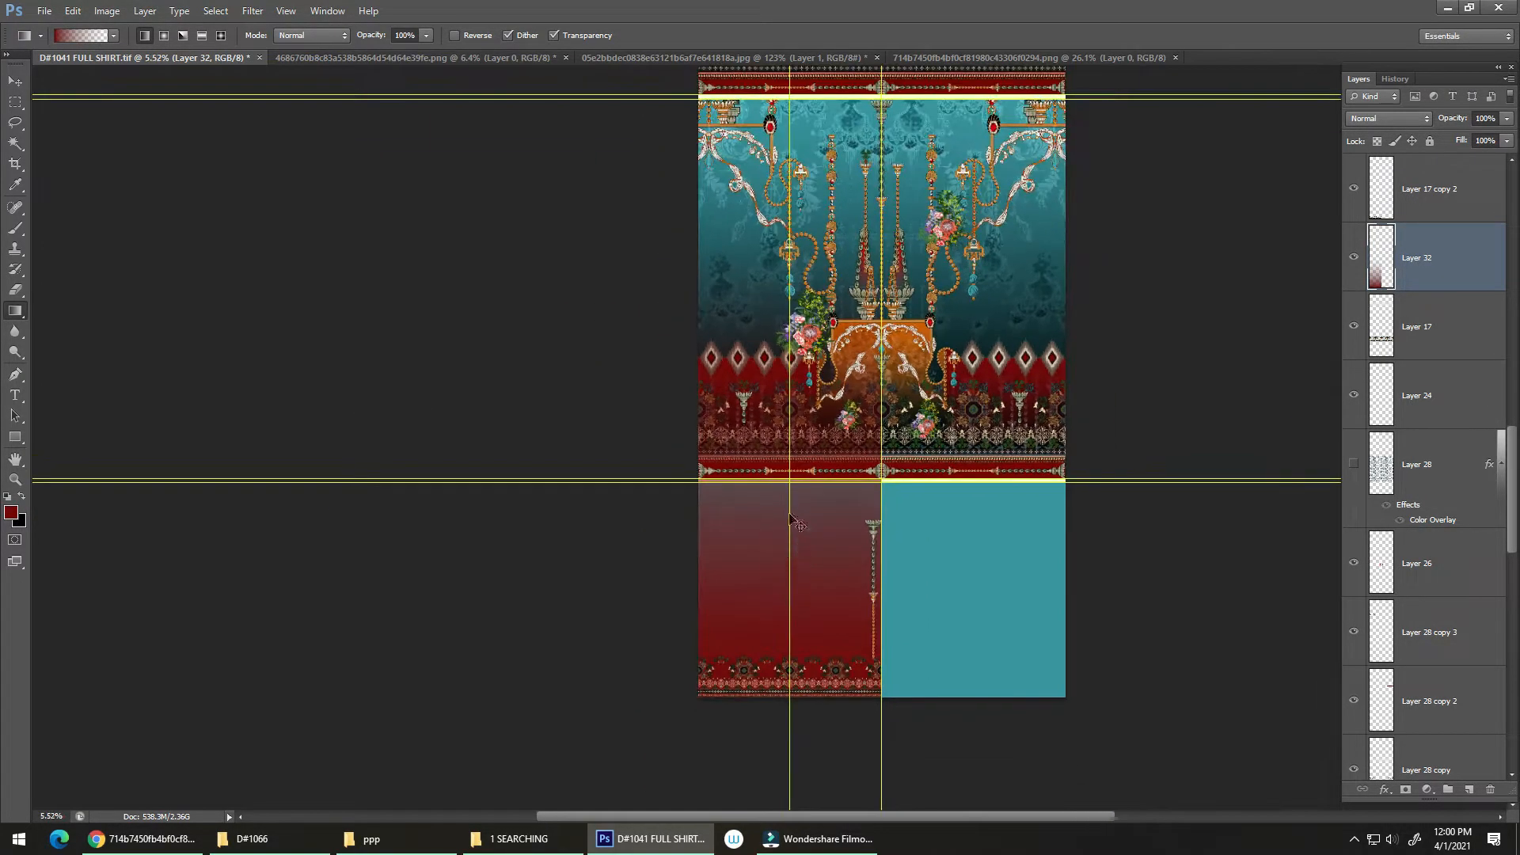
Step: Reposition the dark red gradient vertically with Free Transform at its original size
key(ctrl+t)
drag(789, 247, 790, 356)
drag(822, 407, 822, 436)
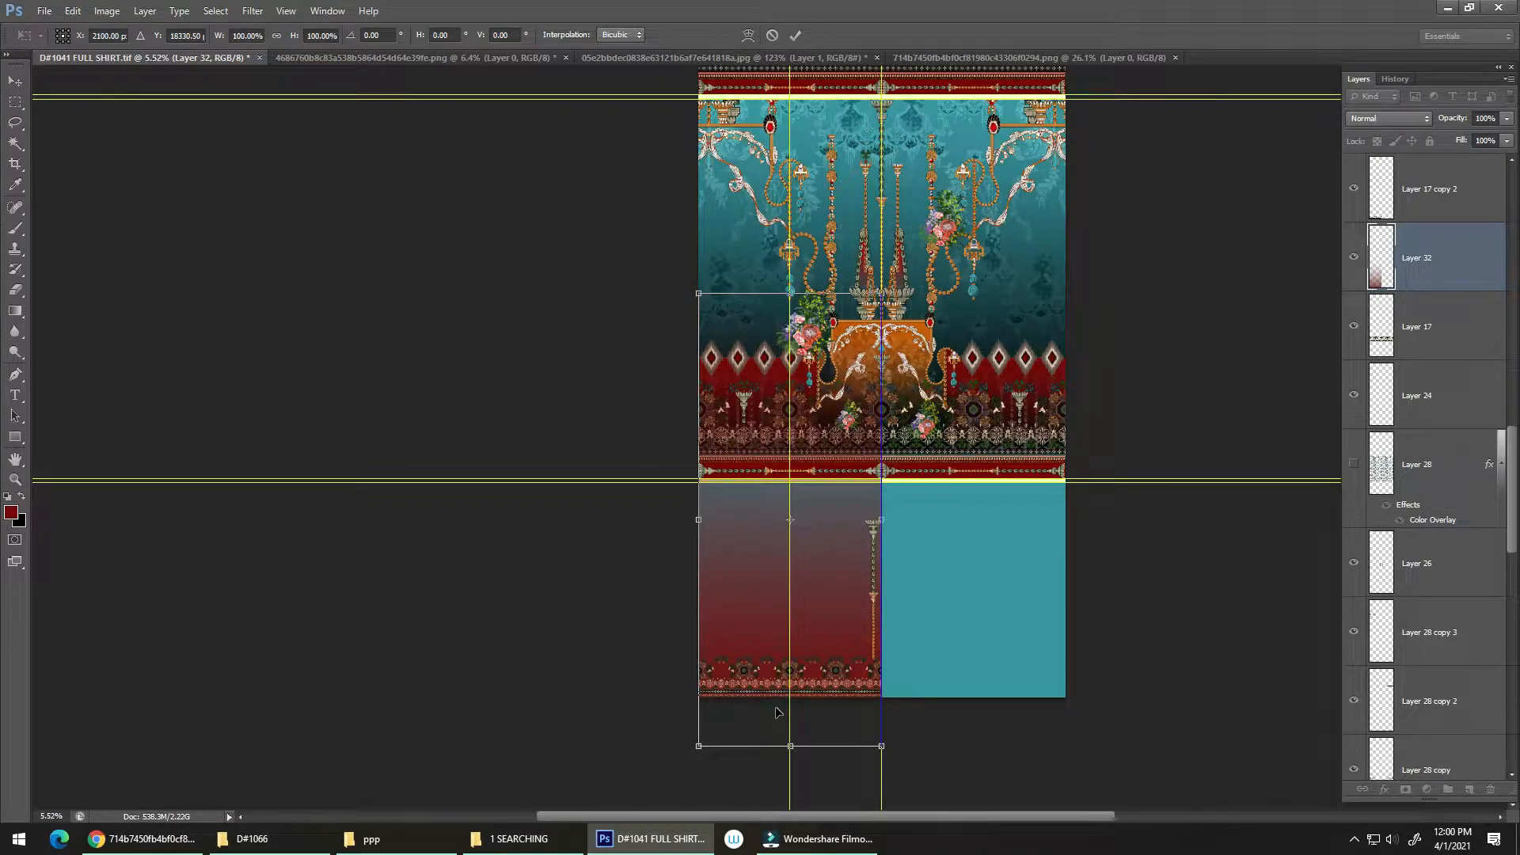
drag(818, 656, 817, 475)
double_click(810, 615)
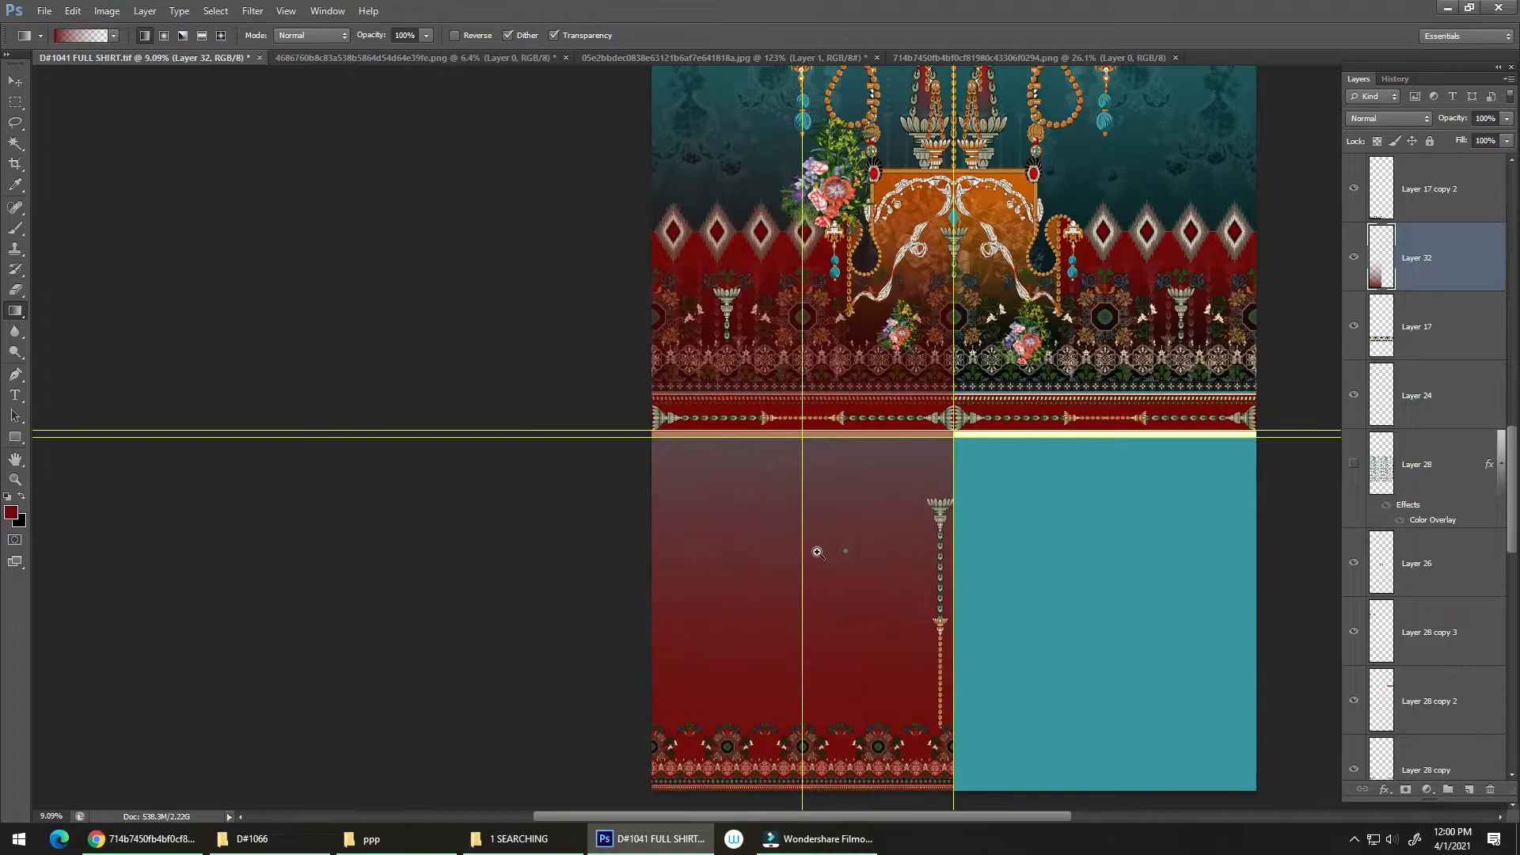
Step: Remove the dark red gradient from Layer 32 and clear the selection, ready for a new rectangular marquee
mouse_move(808, 570)
mouse_down()
mouse_move(865, 523)
mouse_move(819, 573)
mouse_up()
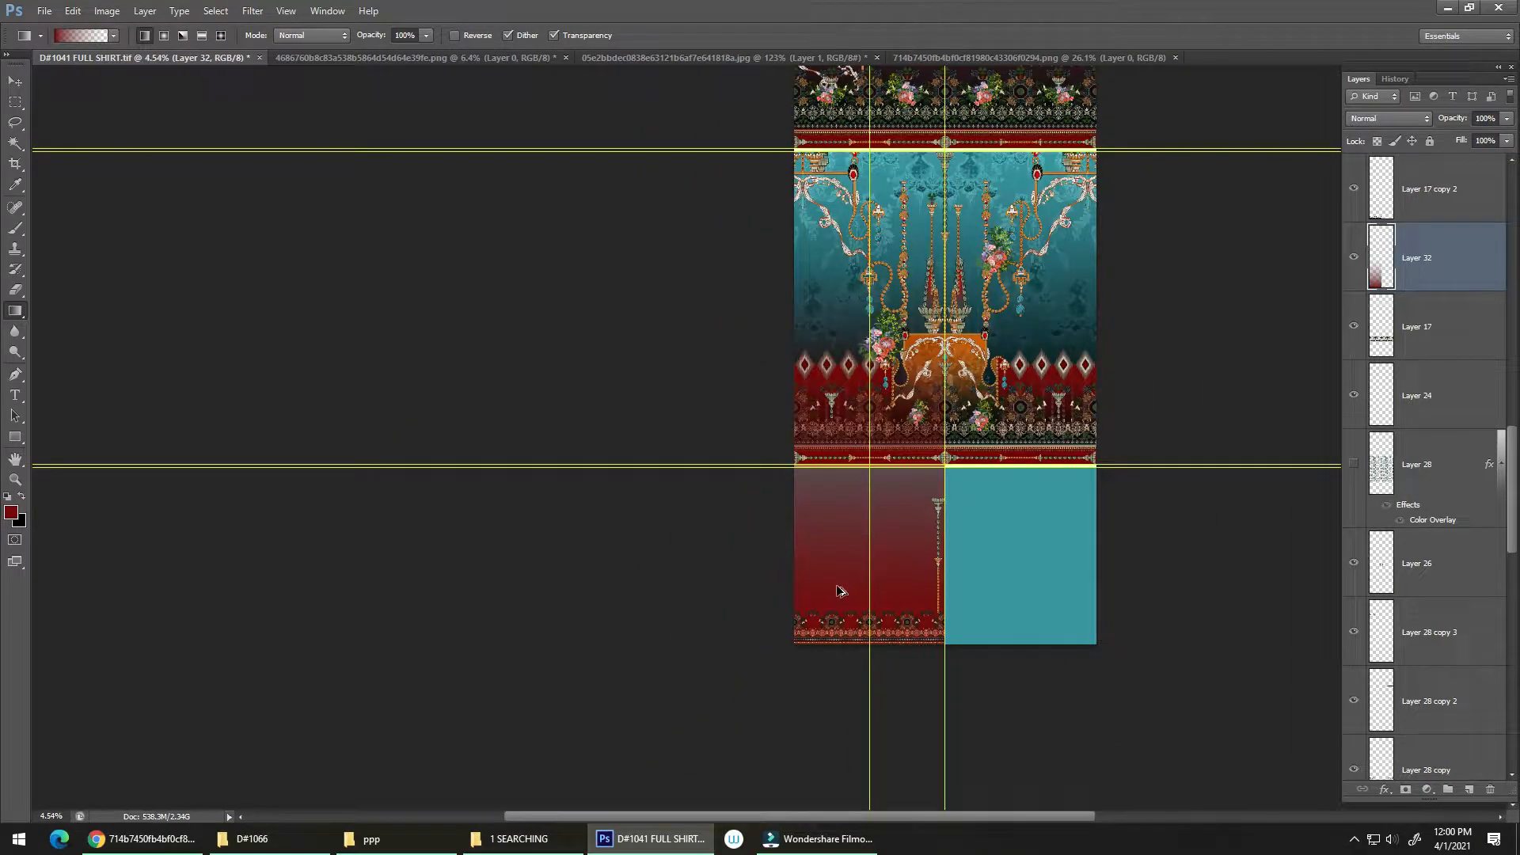
key(Delete)
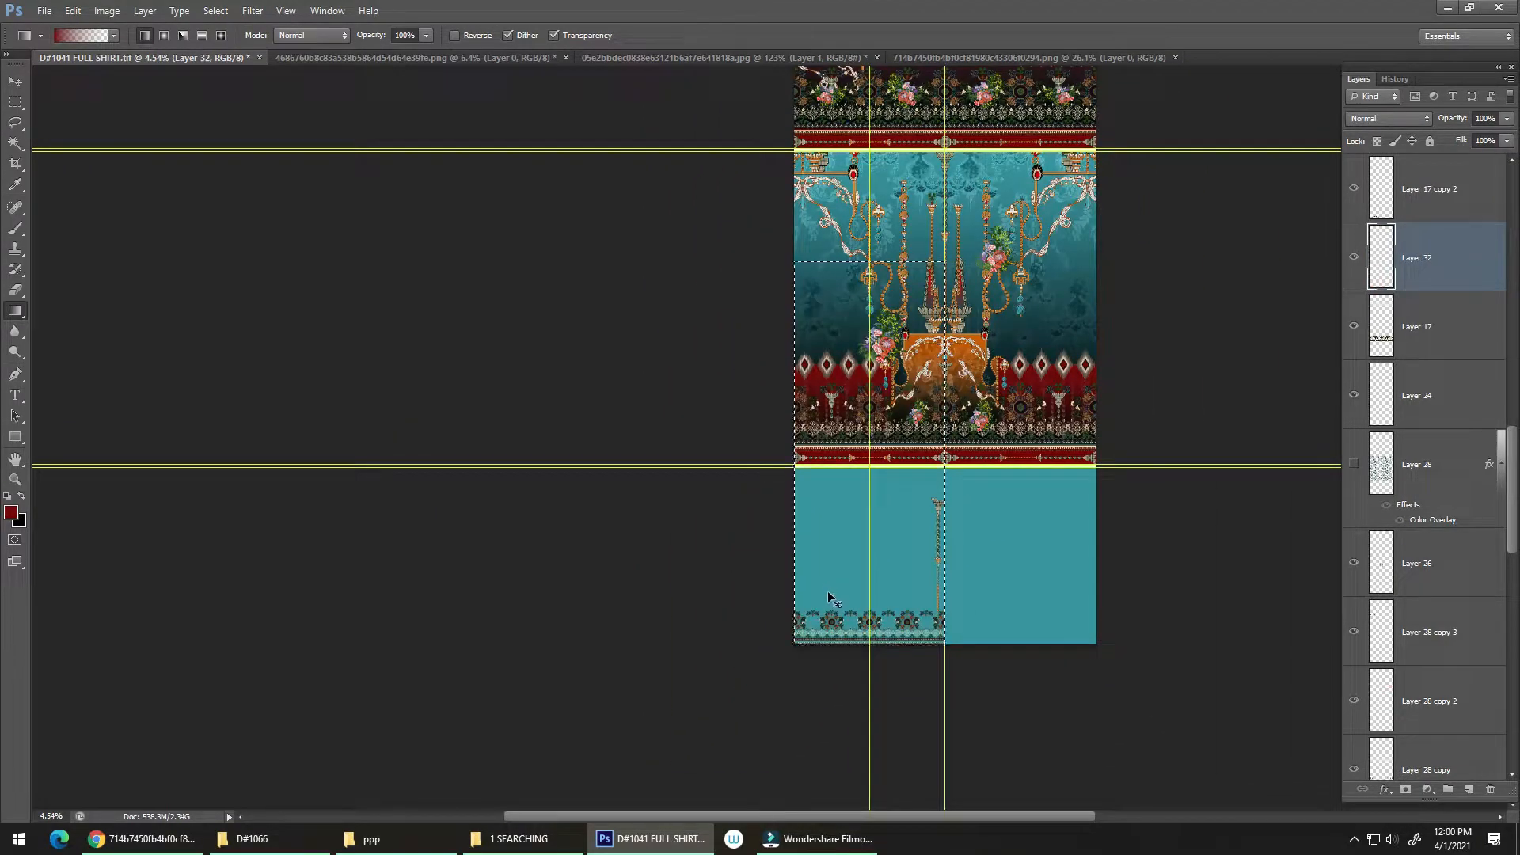
key(ctrl+d)
key(m)
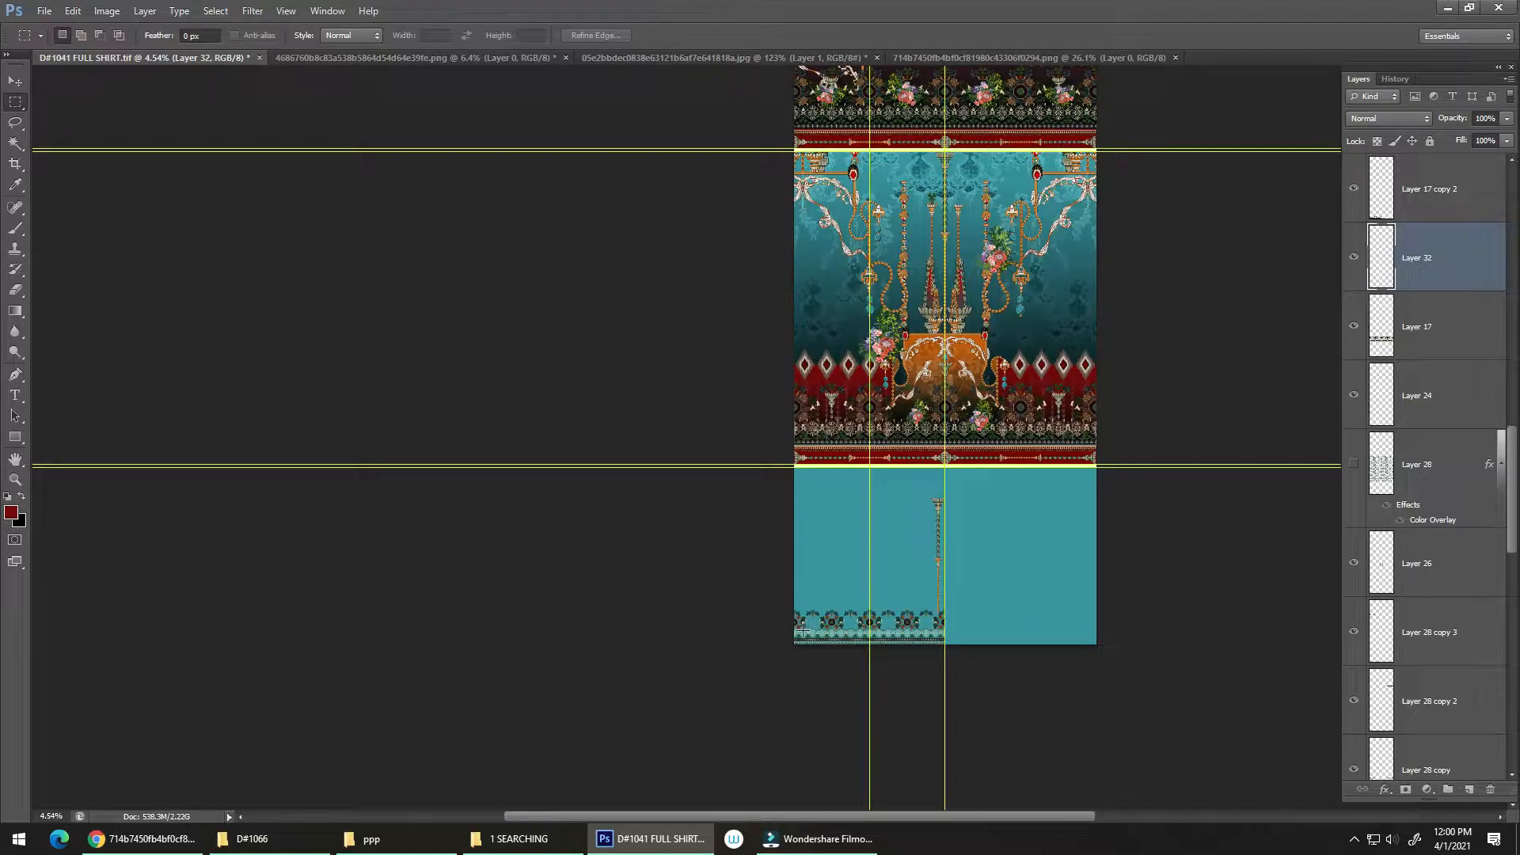
Step: Select the canvas's left half from the lower edge up into the teal panel and fill it with a vertical dark red to transparent gradient
drag(796, 653, 945, 318)
key(g)
drag(871, 638, 863, 400)
scroll(872, 549, up, 5)
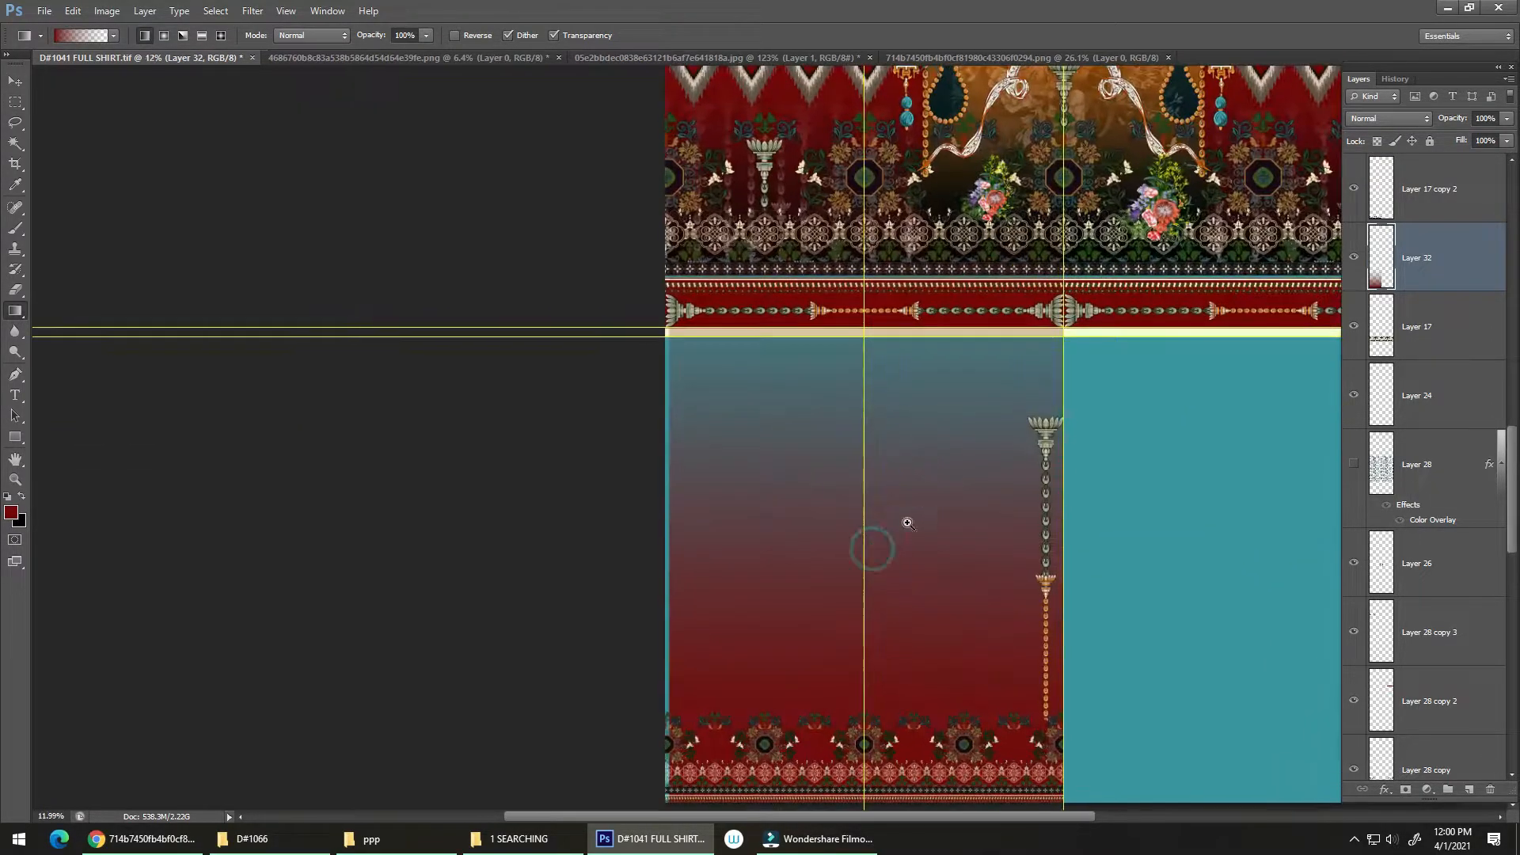
Step: Stretch the dark red gradient's width to 101.03% so it reaches the canvas's left edge
key(ctrl+t)
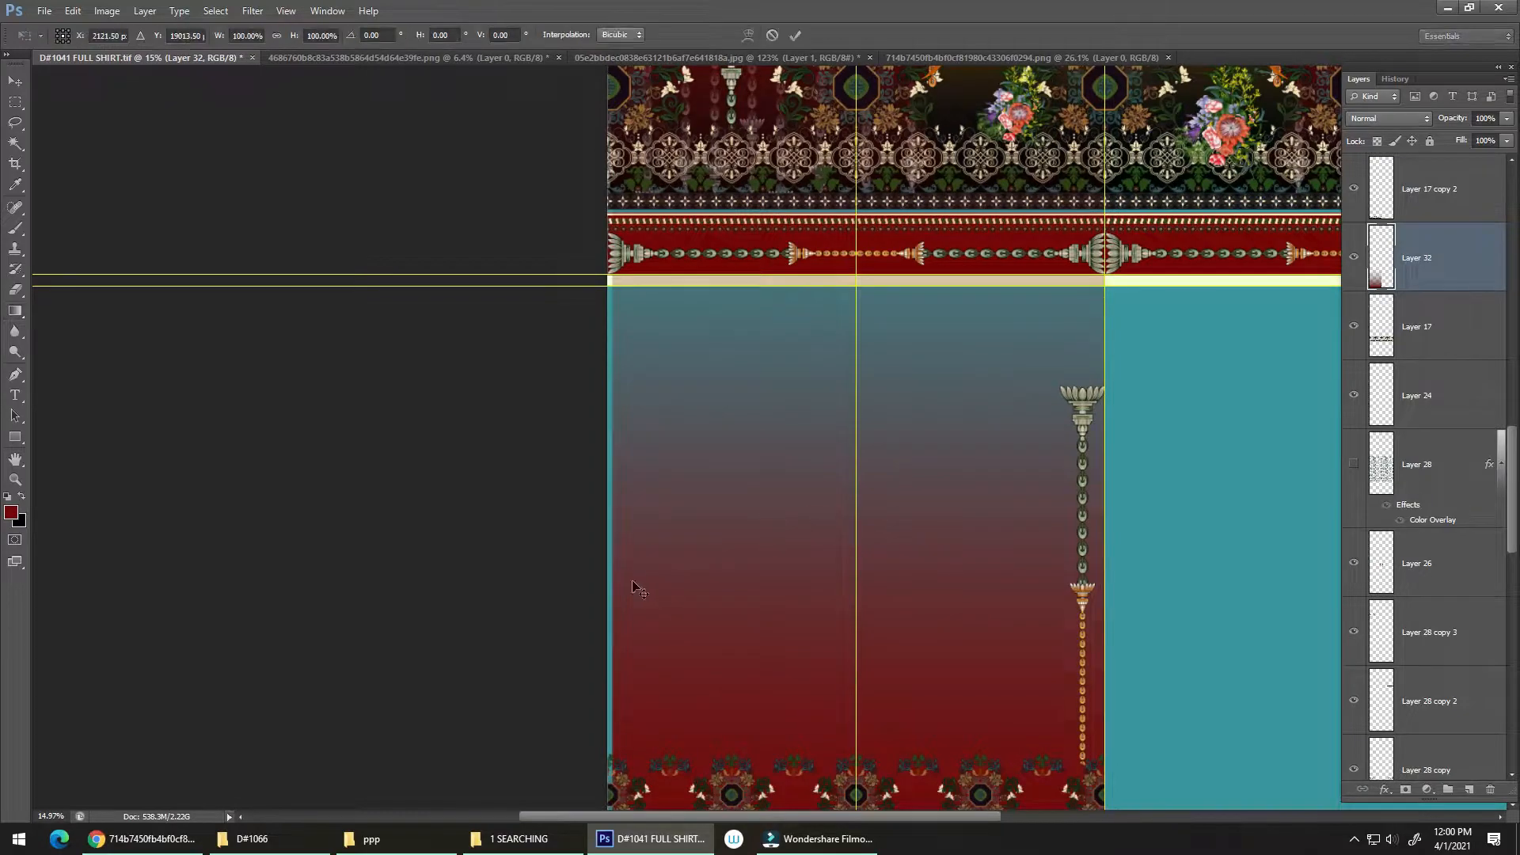
drag(612, 466, 610, 465)
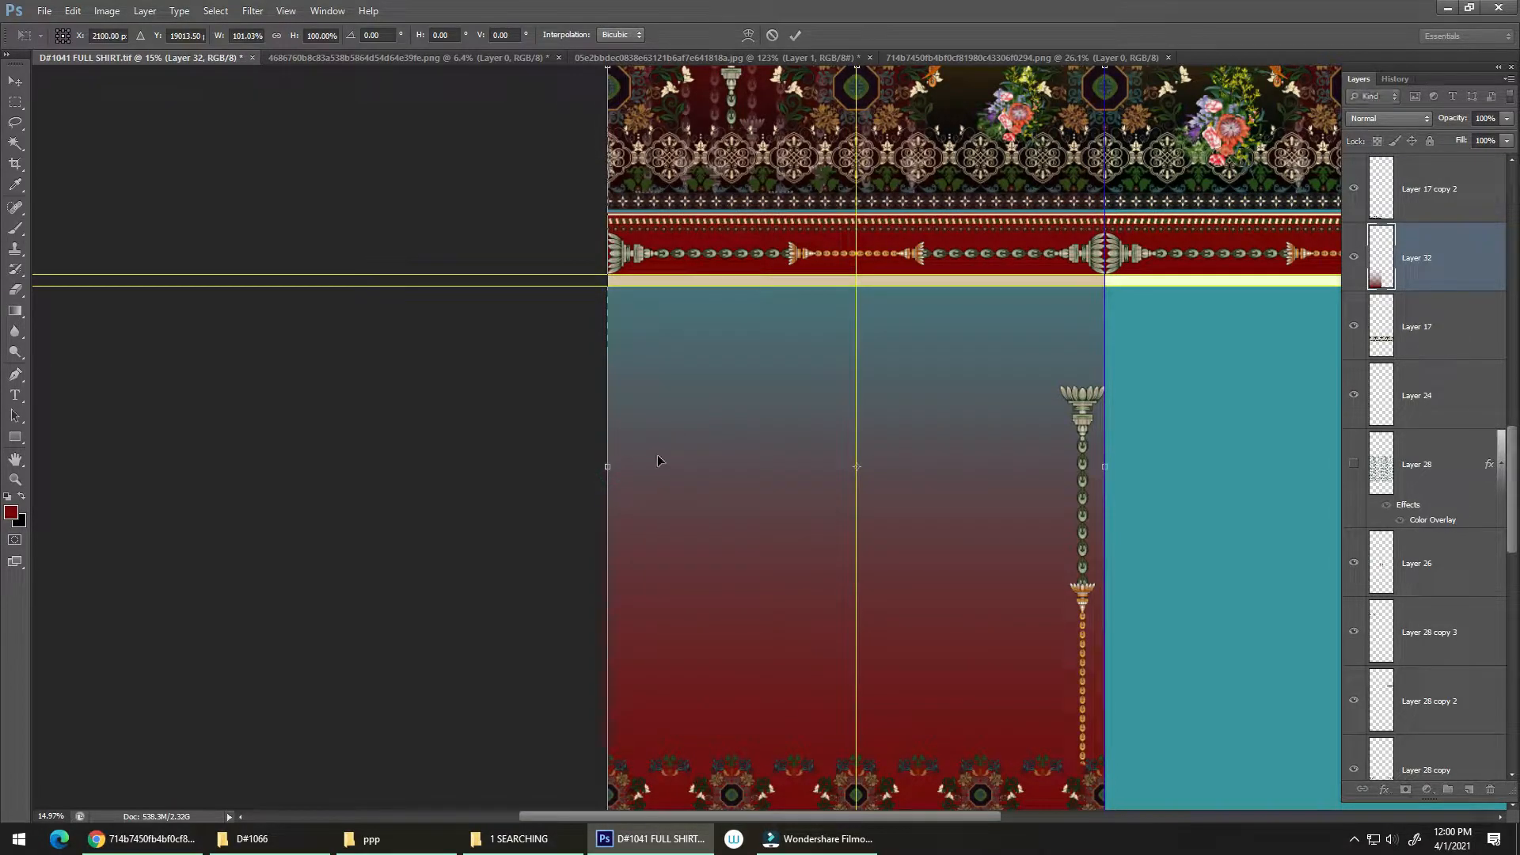
scroll(868, 467, up, 5)
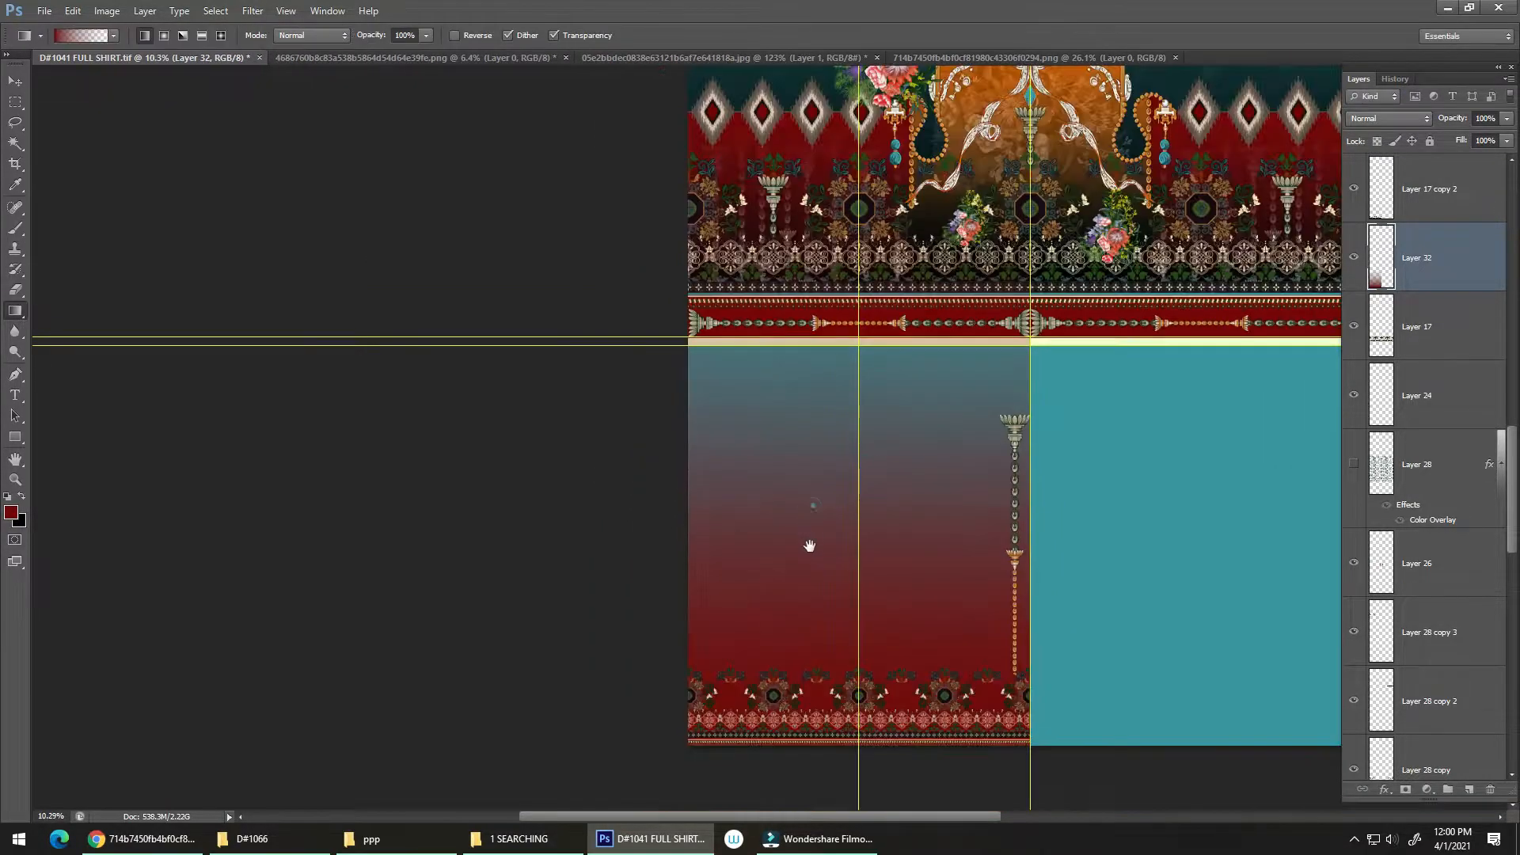
Step: Delete the part of the gradient on Layer 32 that overlaps the ornamental panel above the plain section, and clear the selection
scroll(907, 475, down, 1)
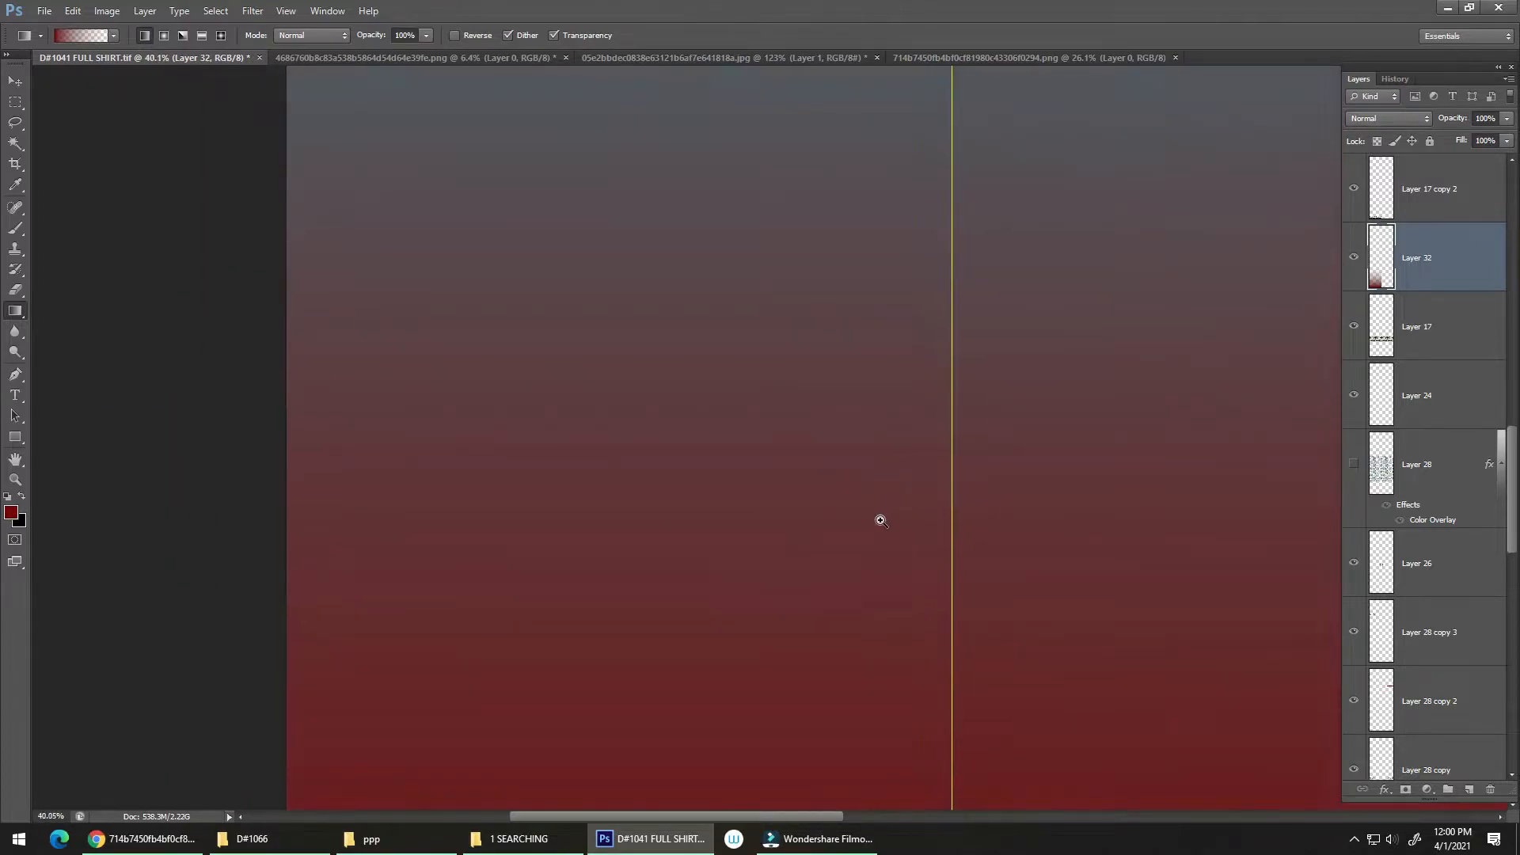
scroll(909, 475, up, 3)
scroll(907, 484, down, 3)
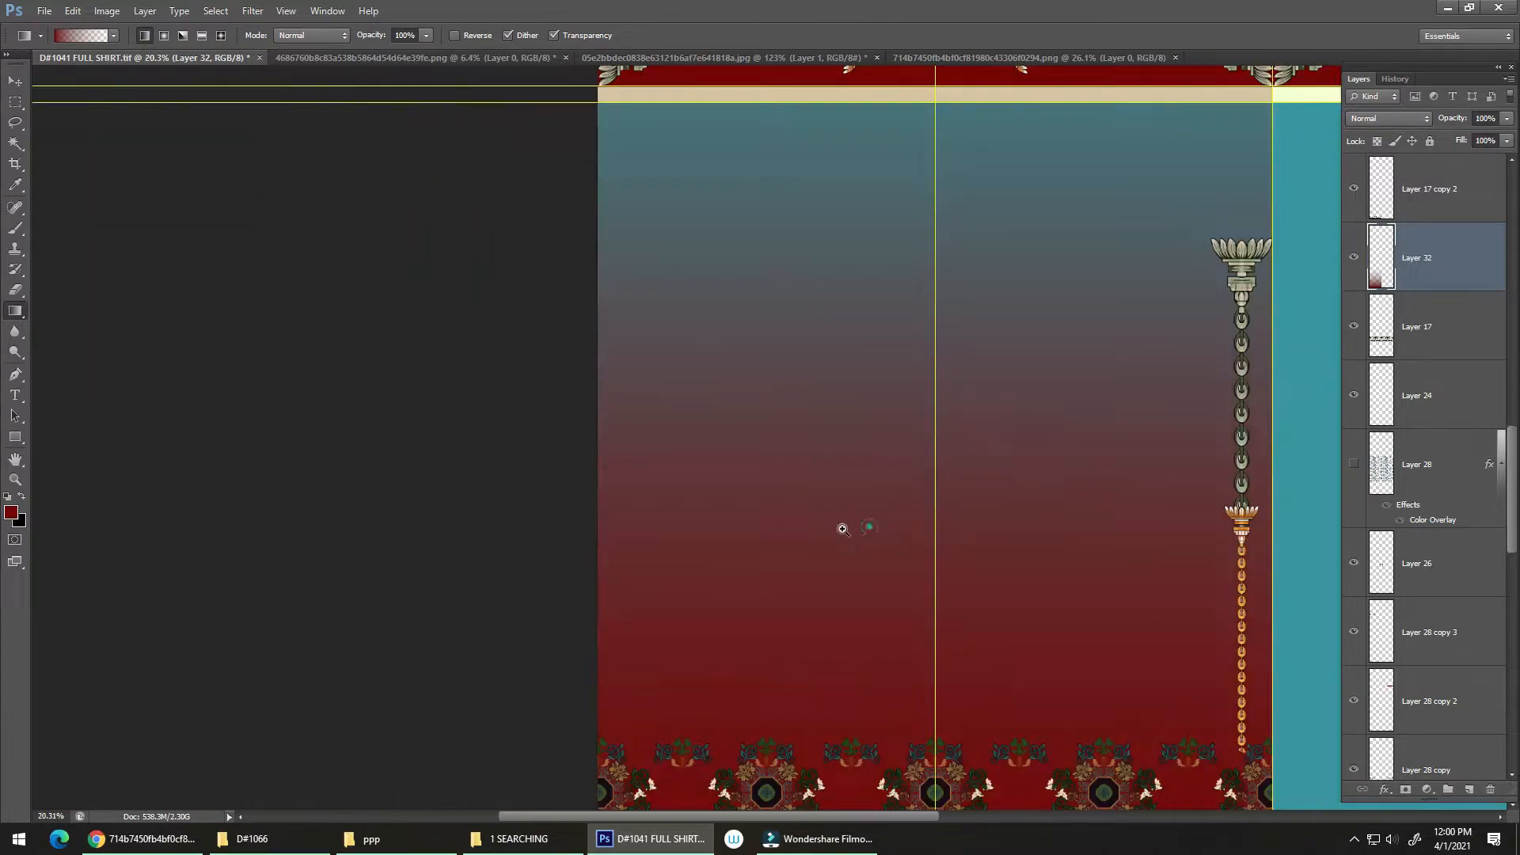
scroll(845, 526, down, 3)
scroll(815, 533, up, 1)
drag(882, 546, 814, 607)
click(817, 601)
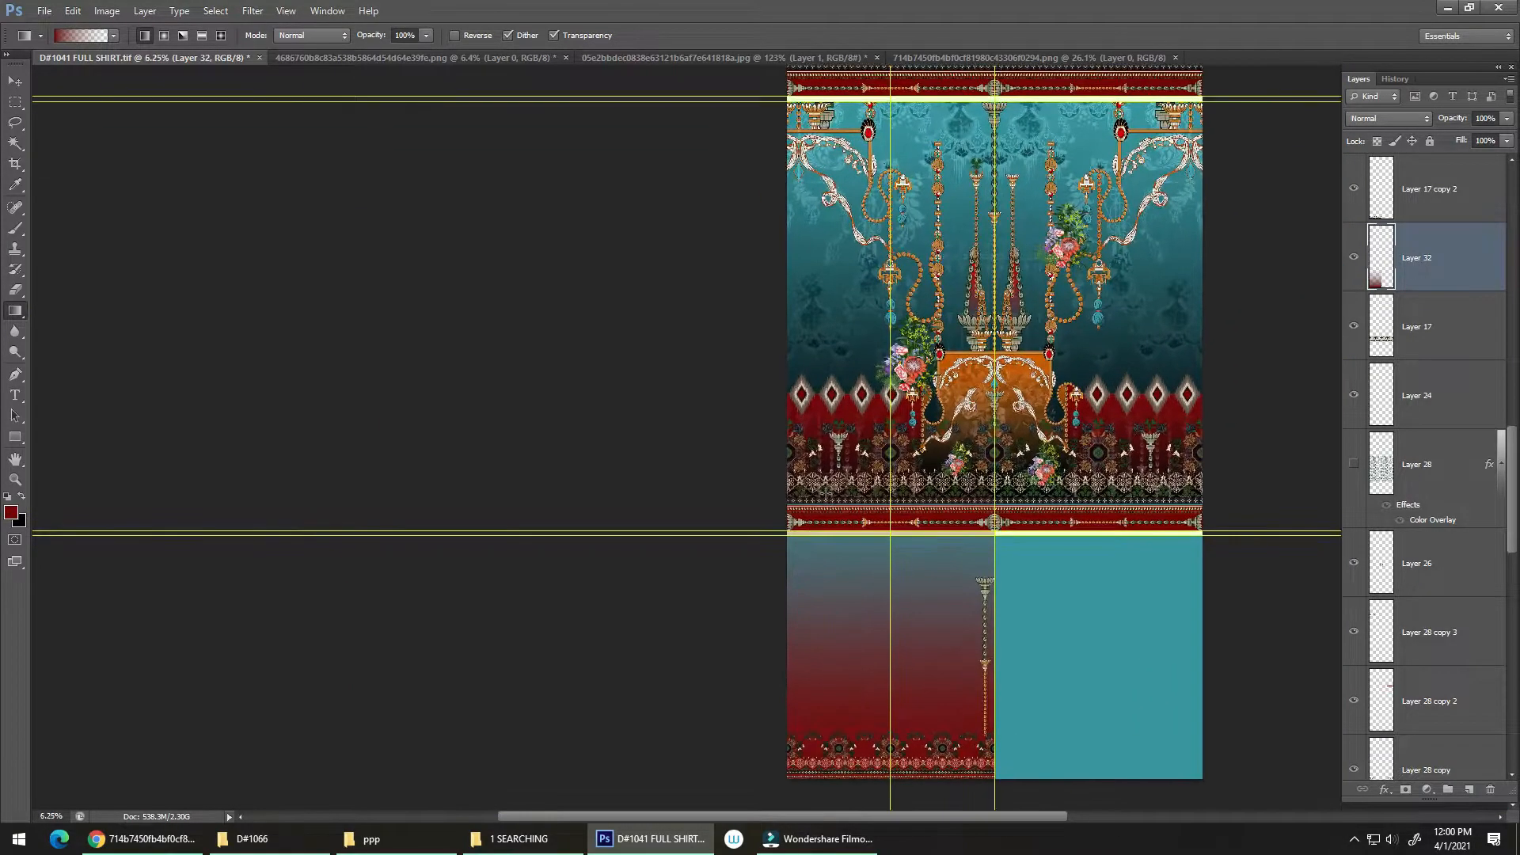
key(m)
drag(717, 194, 1176, 535)
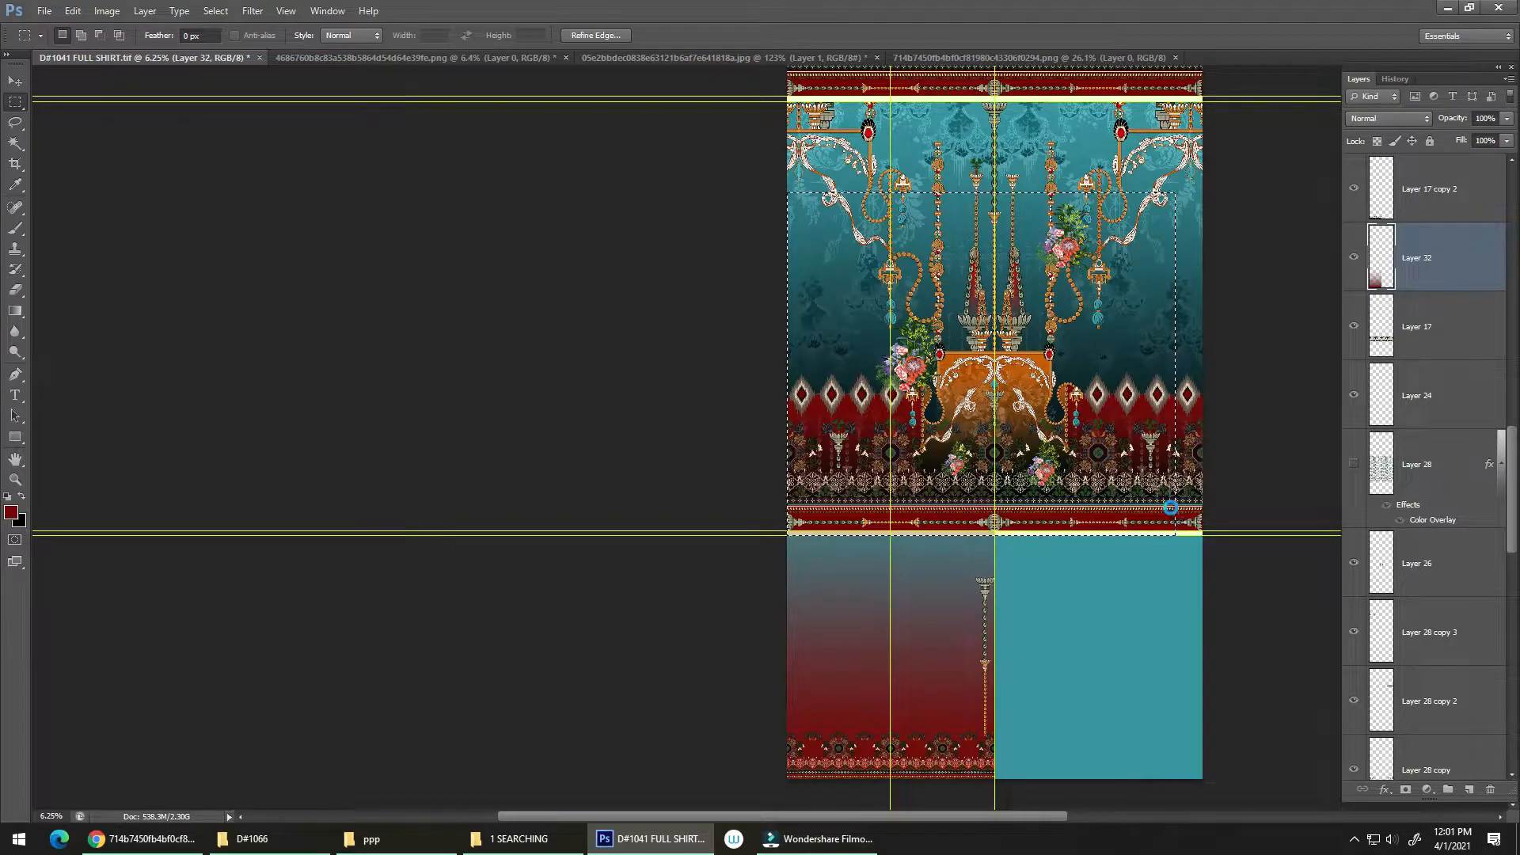
key(Delete)
key(ctrl+d)
Step: Move the vertical chain ornament onto the vertical guide at the middle of the gradient section
mouse_move(923, 604)
mouse_down()
mouse_move(913, 628)
mouse_move(923, 582)
mouse_up()
drag(962, 647, 1030, 637)
key(v)
drag(994, 574, 1074, 528)
drag(984, 640, 946, 635)
drag(922, 716, 881, 704)
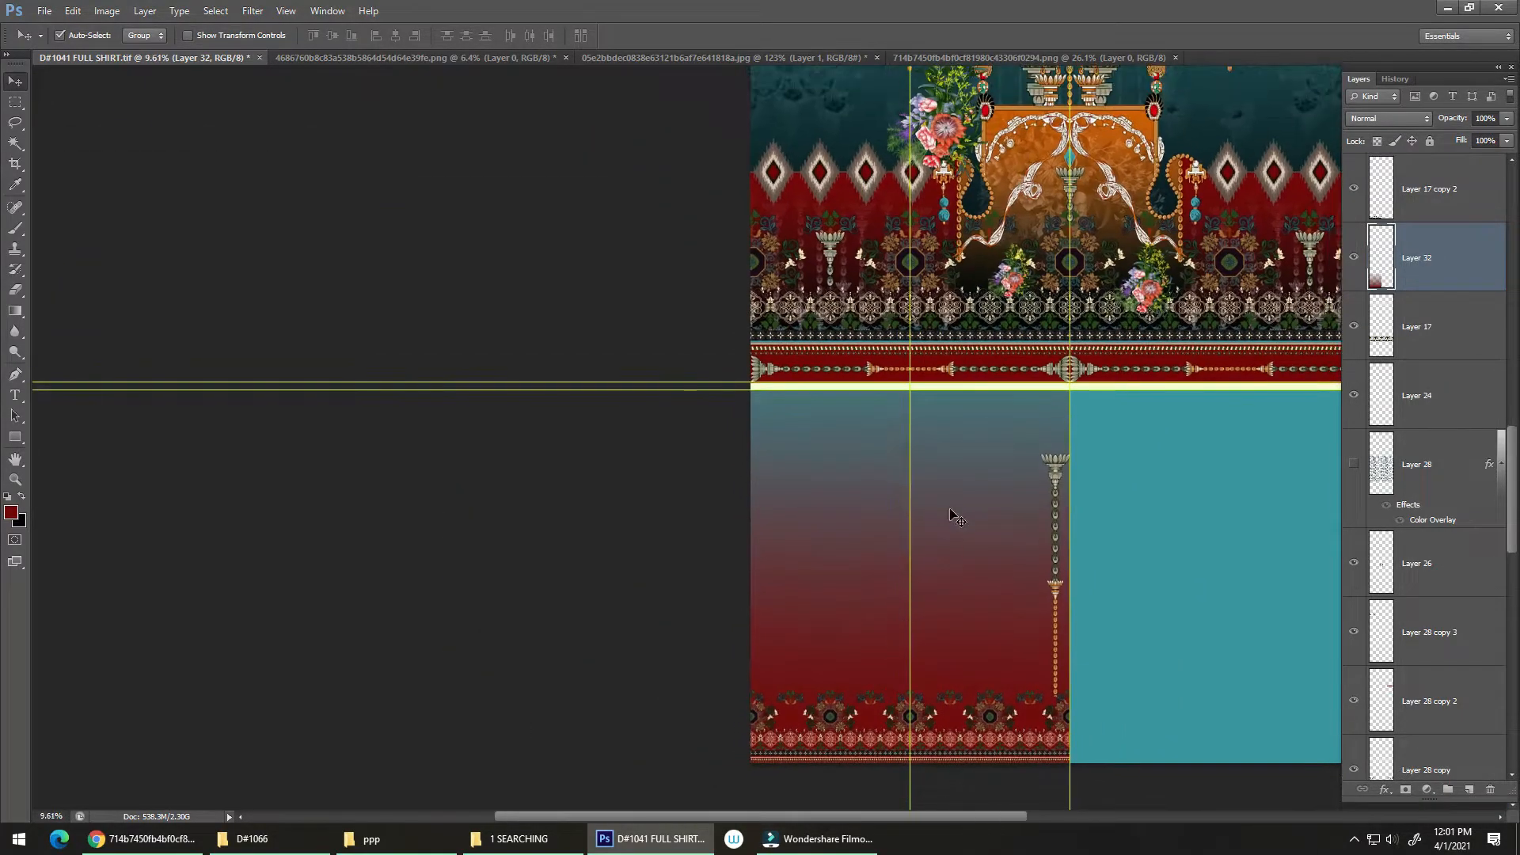
drag(1061, 467, 913, 461)
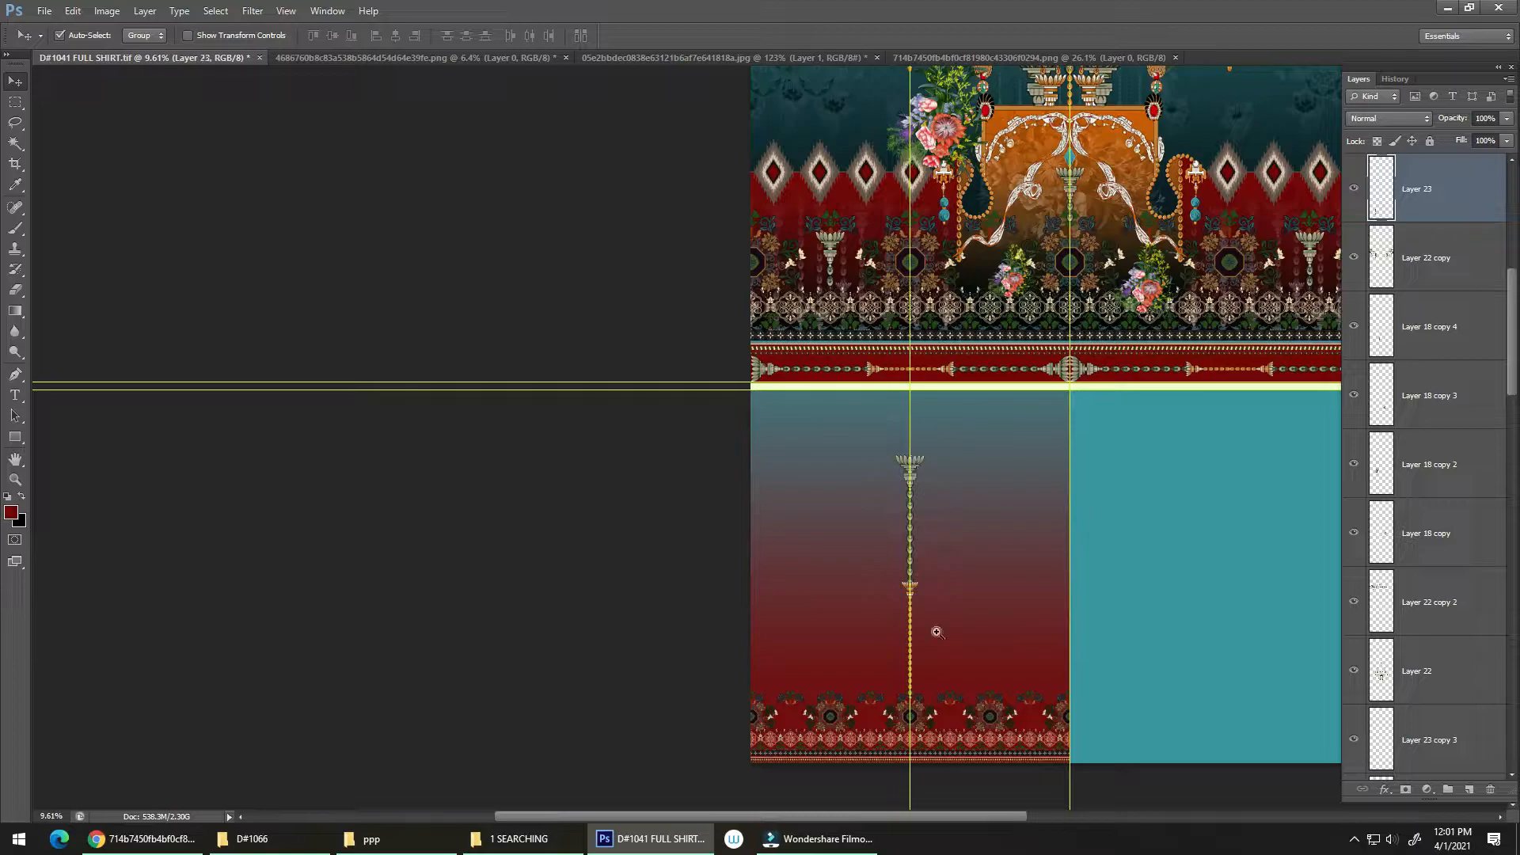
Step: Bring the chain and lace border layers forward together, and stack Layer 23 directly beneath Layer 17 copy 2
drag(909, 686, 1133, 398)
drag(1480, 192, 1431, 459)
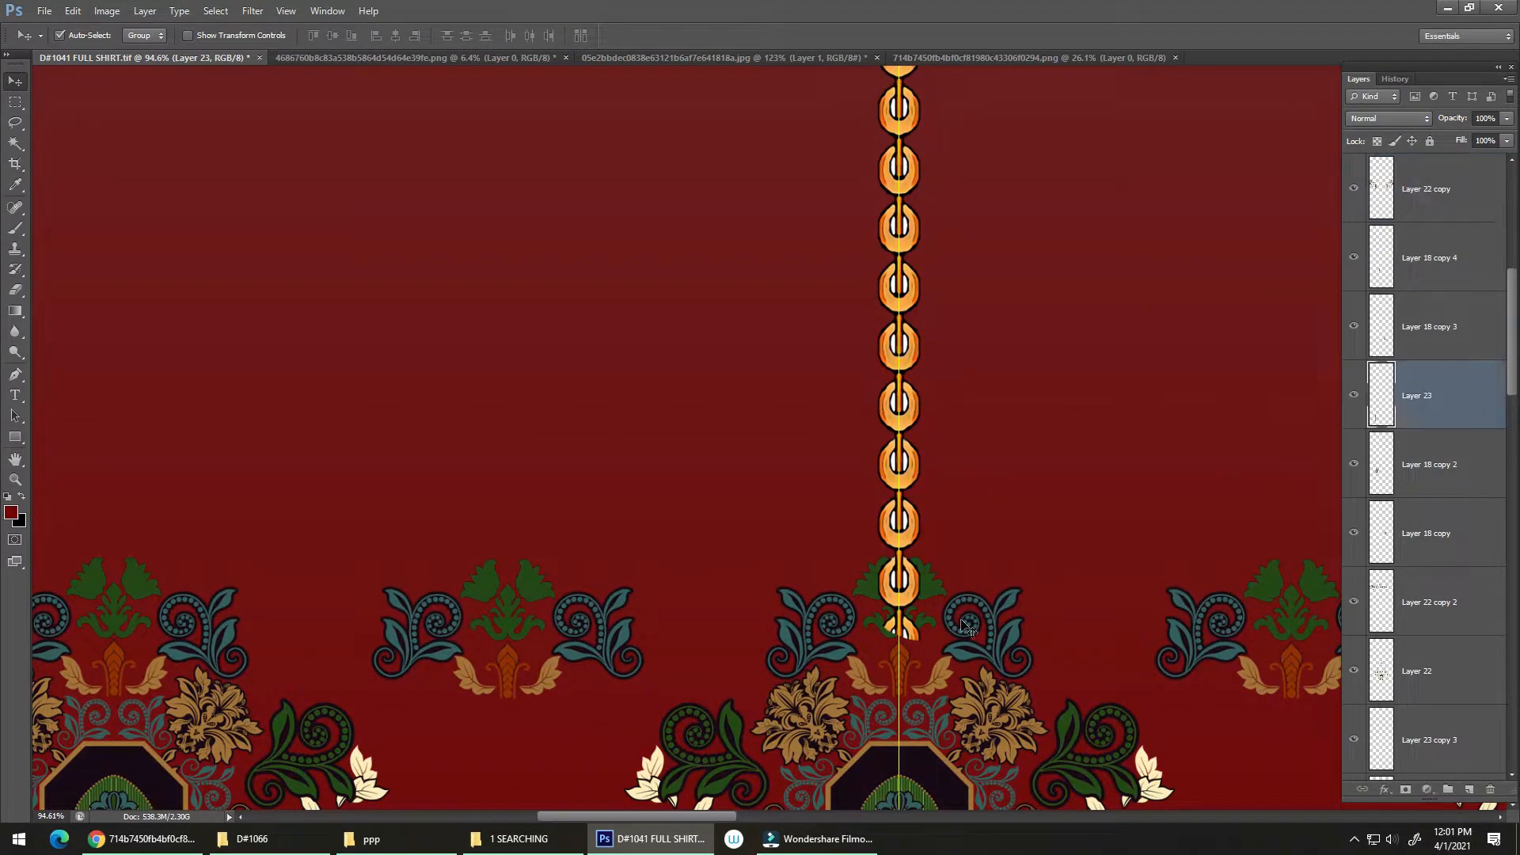
click(925, 592)
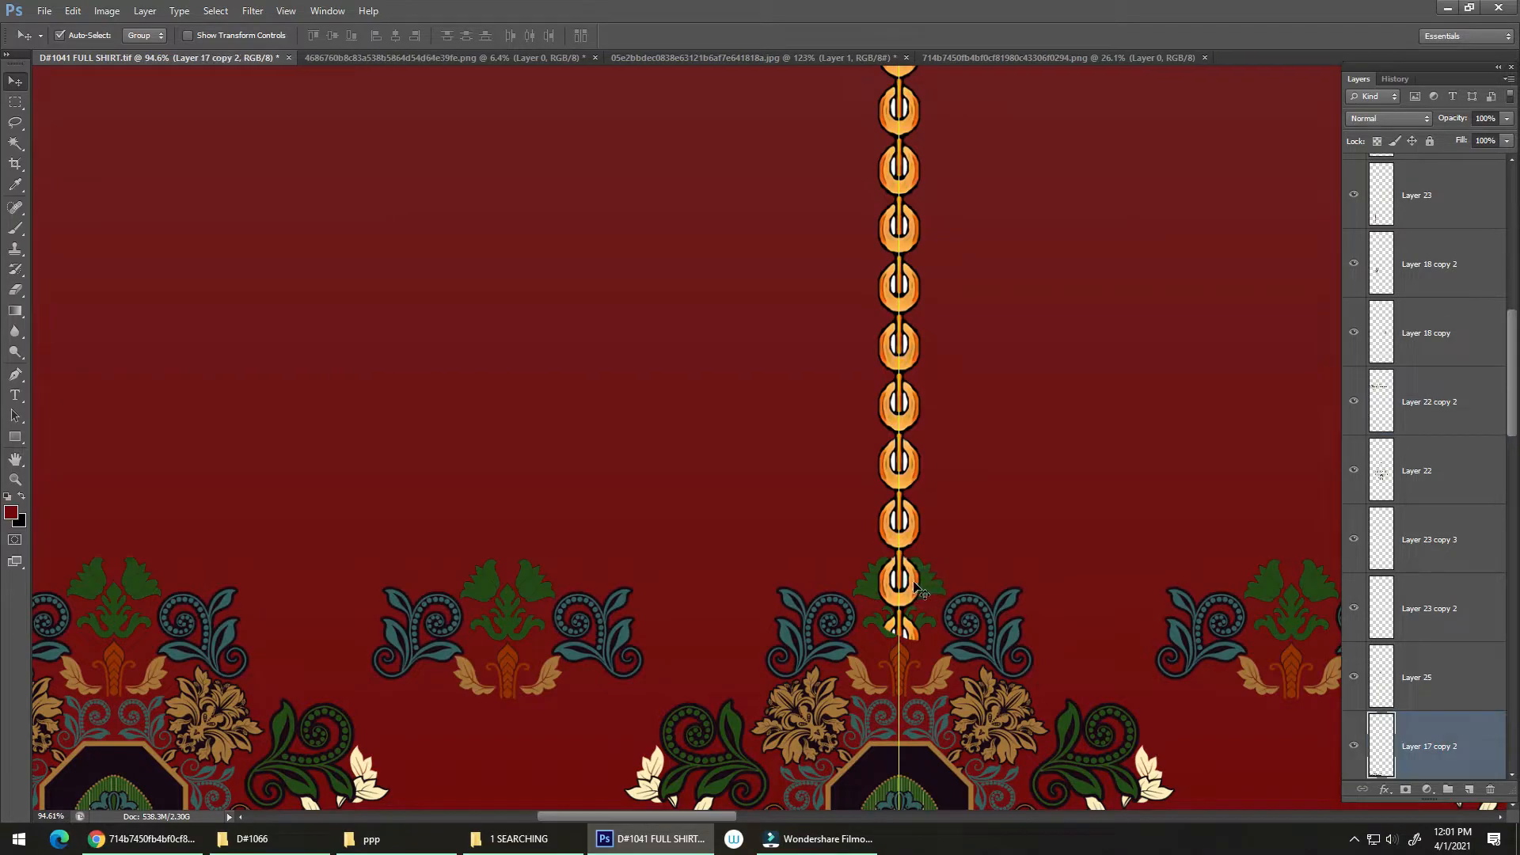
shift+click(907, 538)
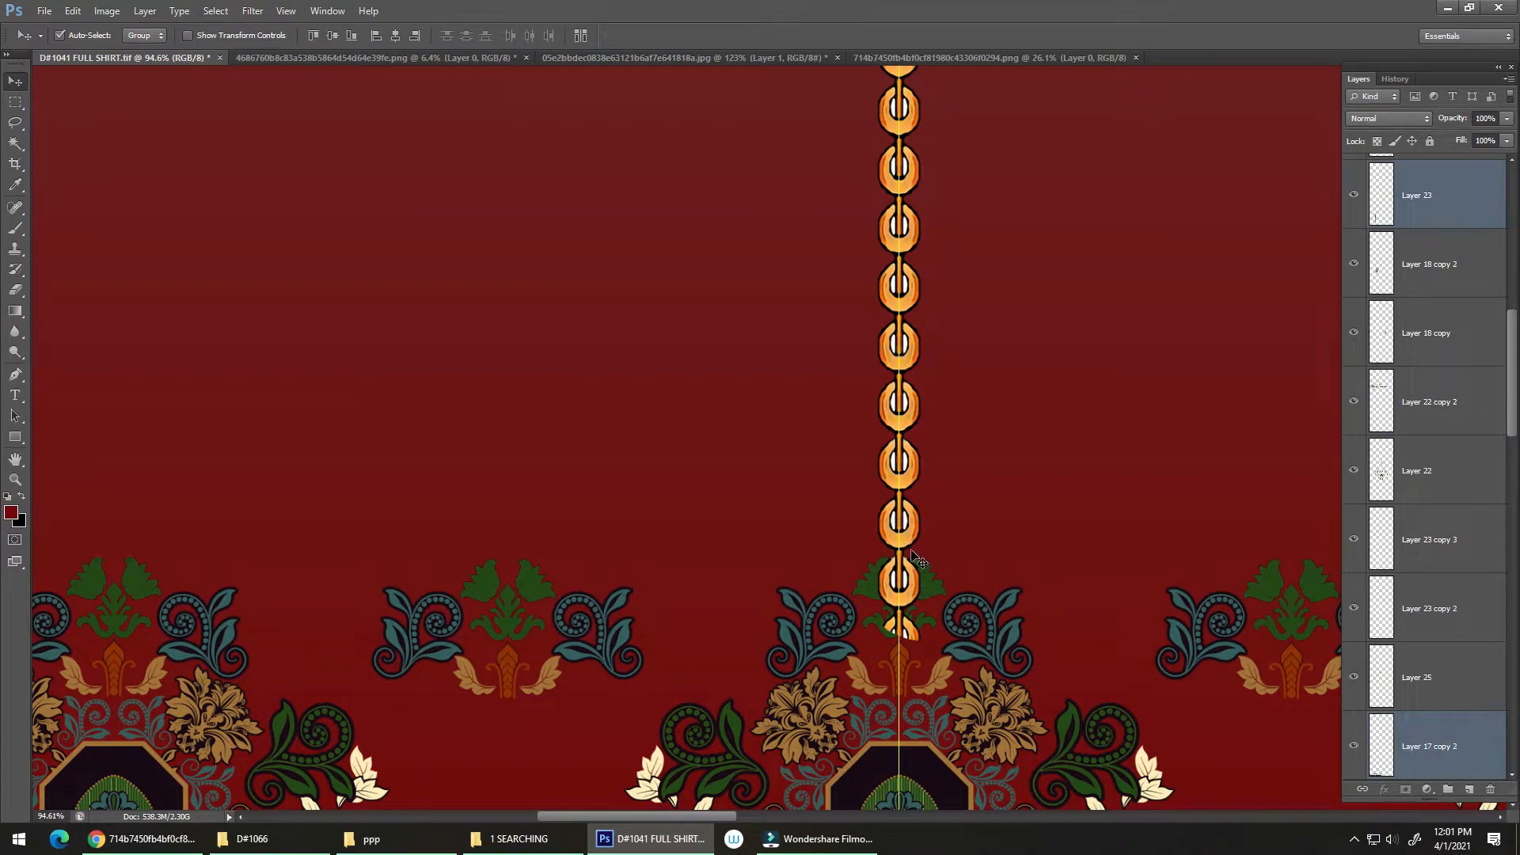
key(ctrl+shift+bracketright)
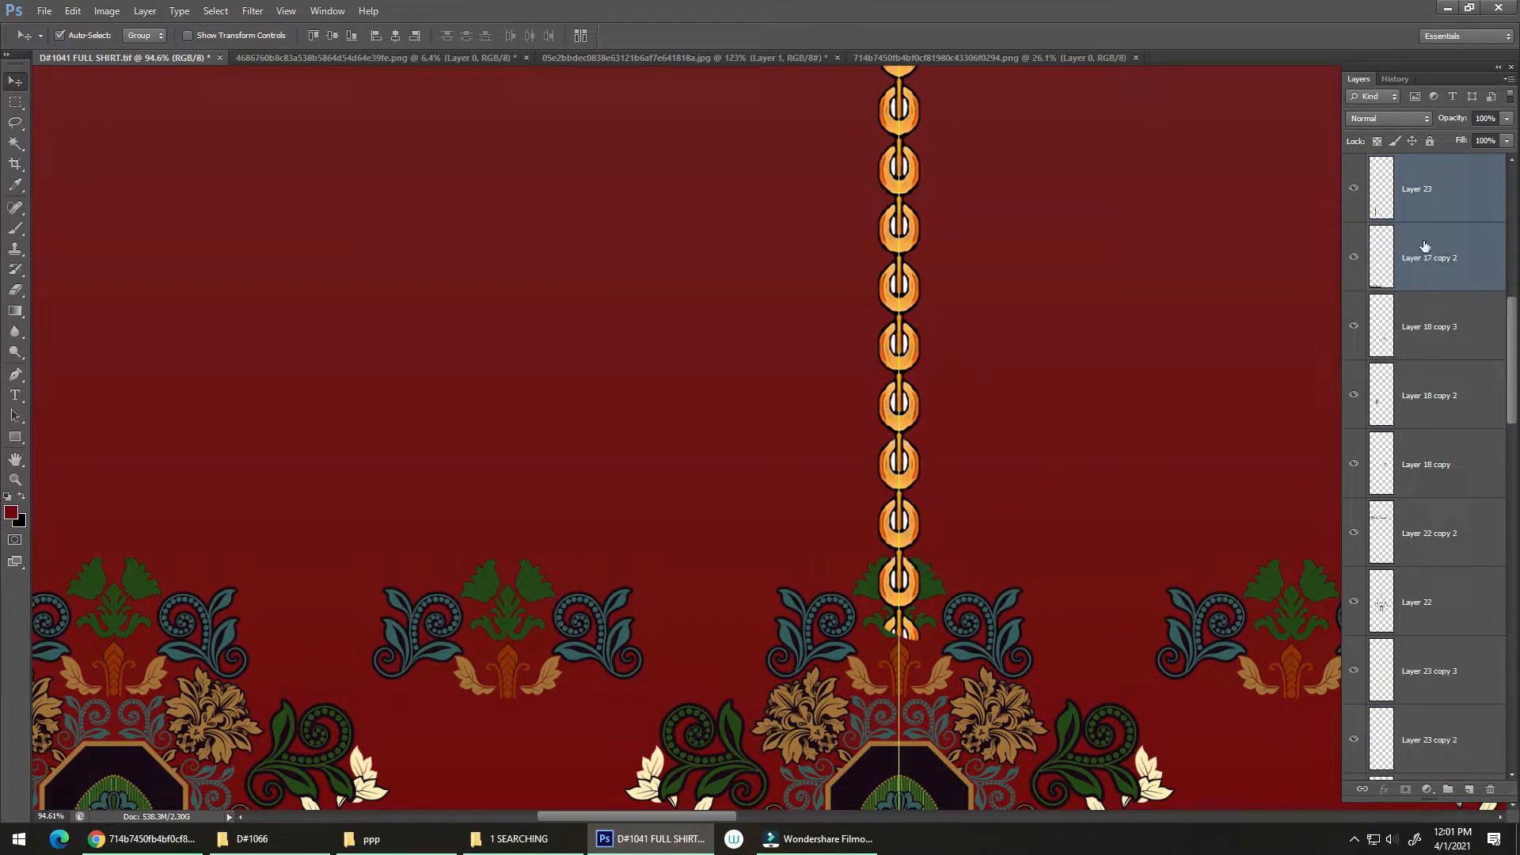
click(1439, 204)
key(ctrl+bracketleft)
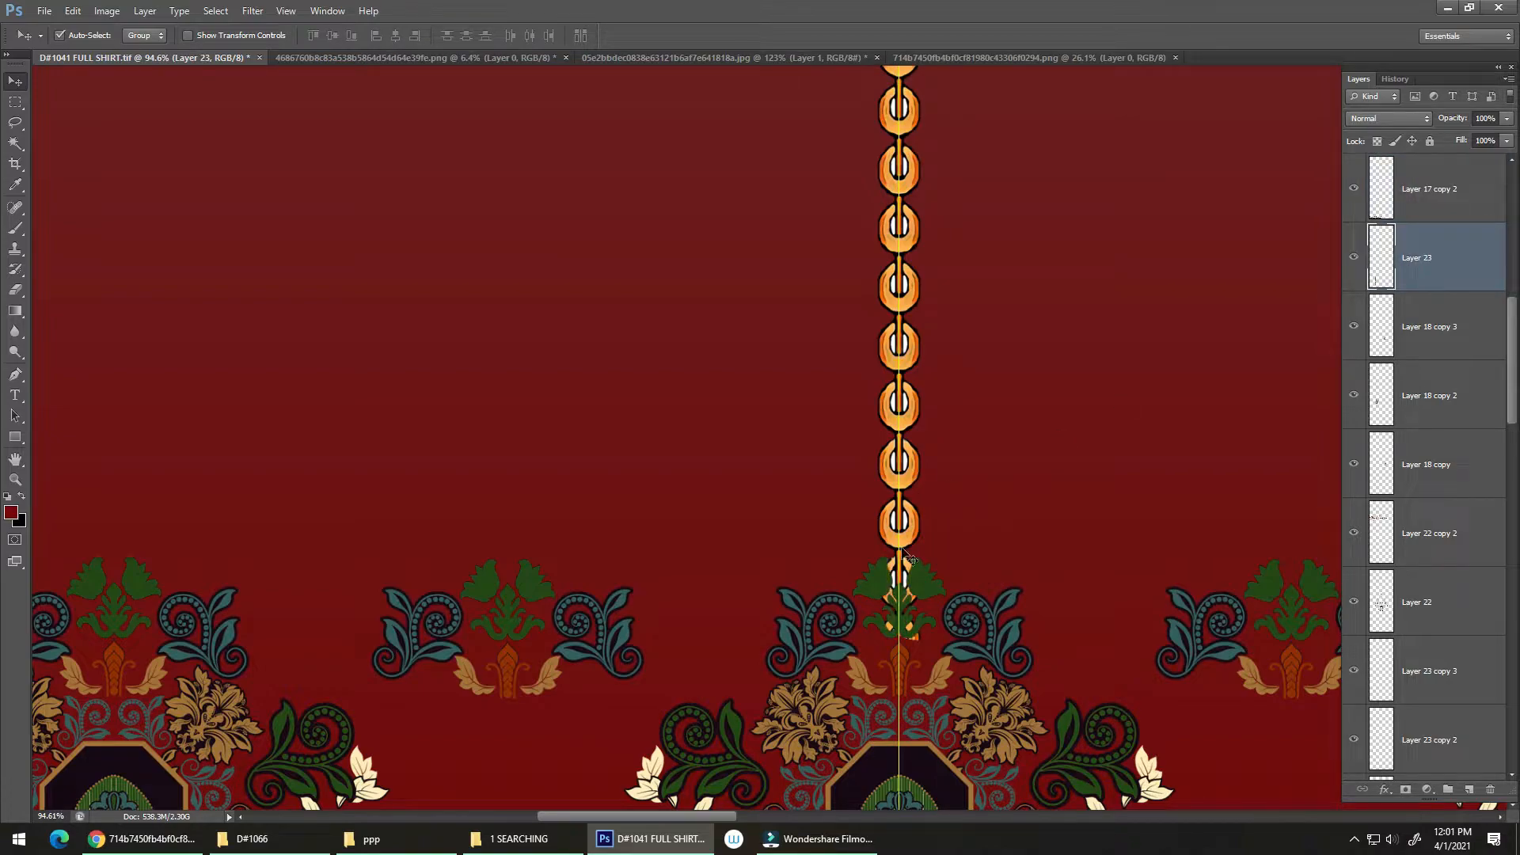
Step: Erase the chain's lower end where it shows through the lace border flower, and save the document
scroll(900, 602, up, 1)
key(e)
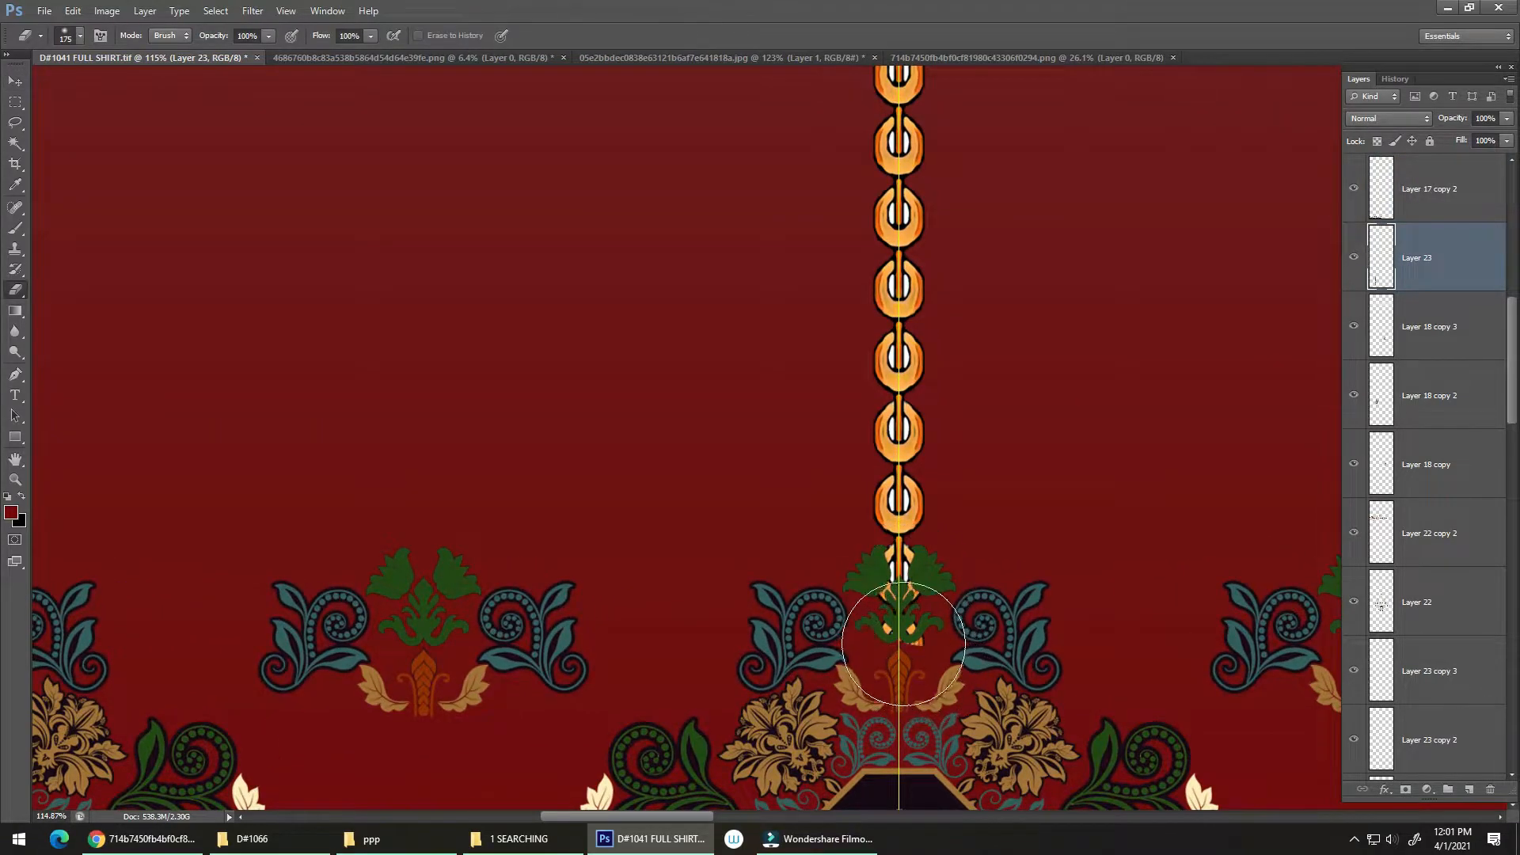
click(891, 647)
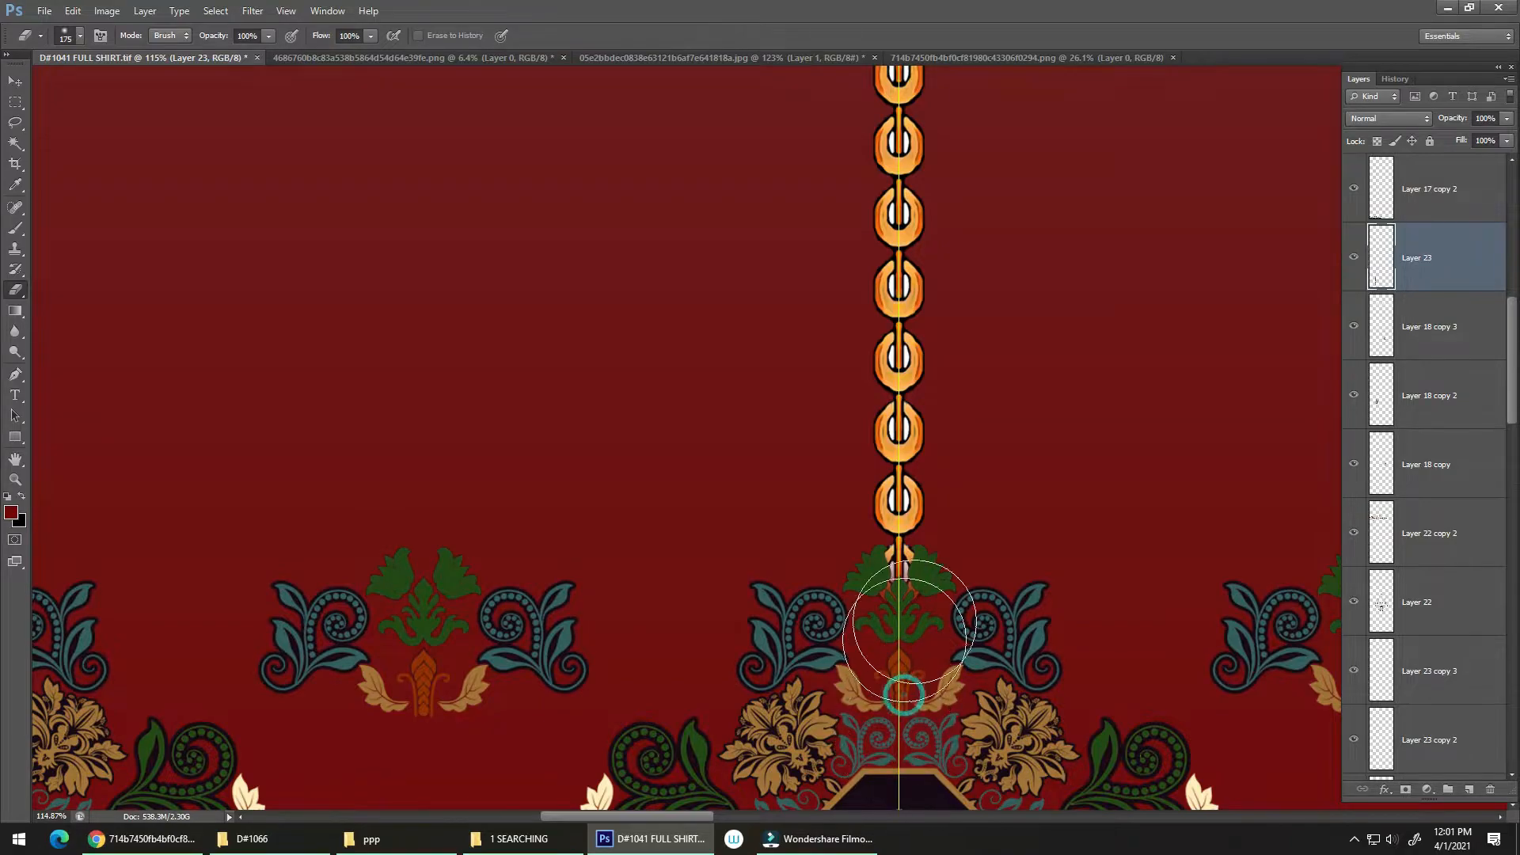
scroll(901, 673, down, 6)
key(v)
scroll(901, 623, up, 3)
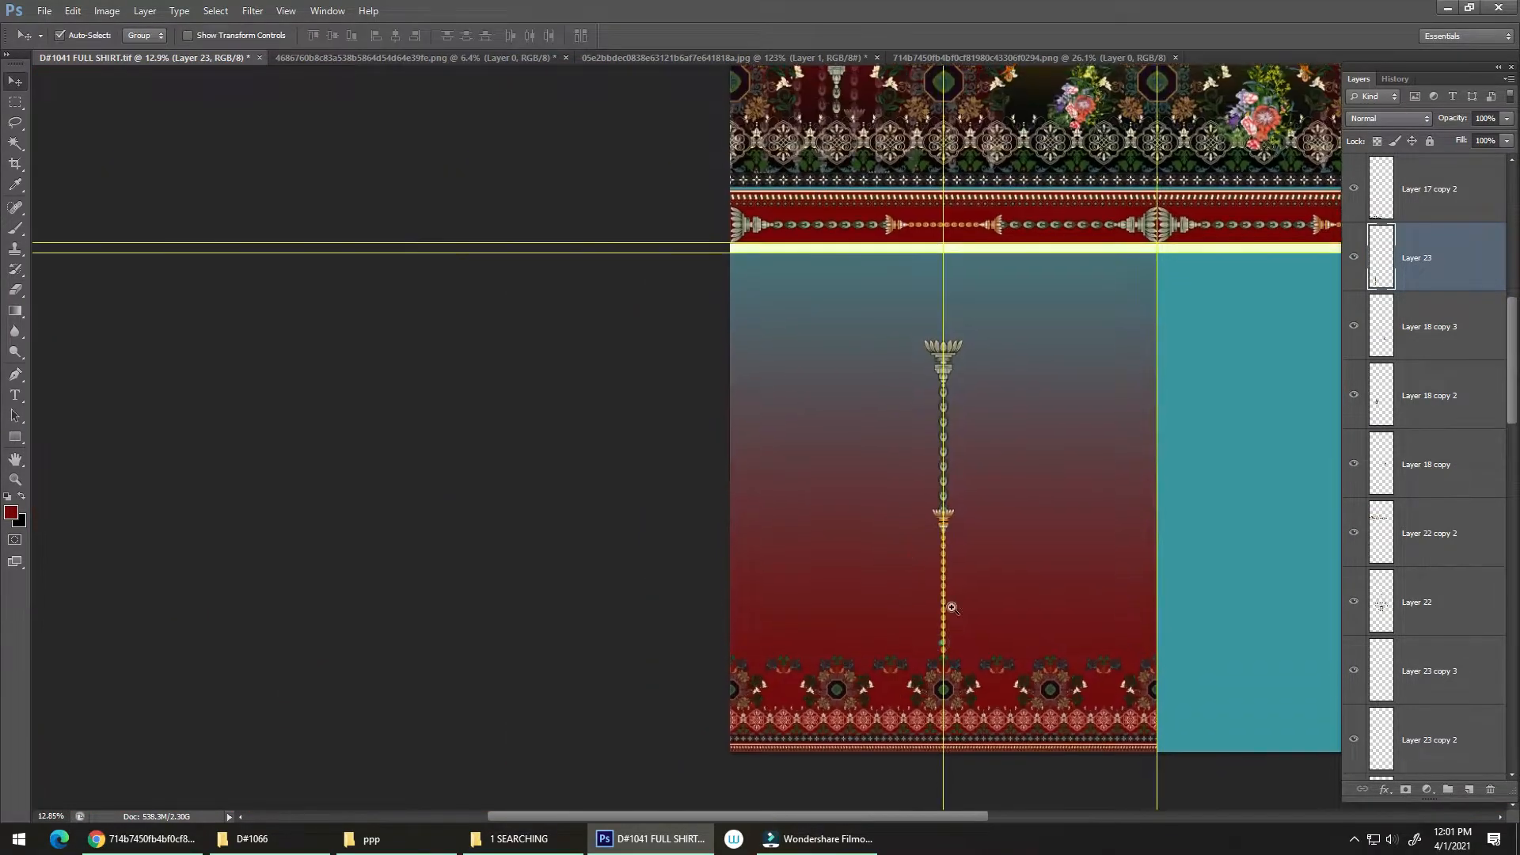
scroll(906, 634, down, 5)
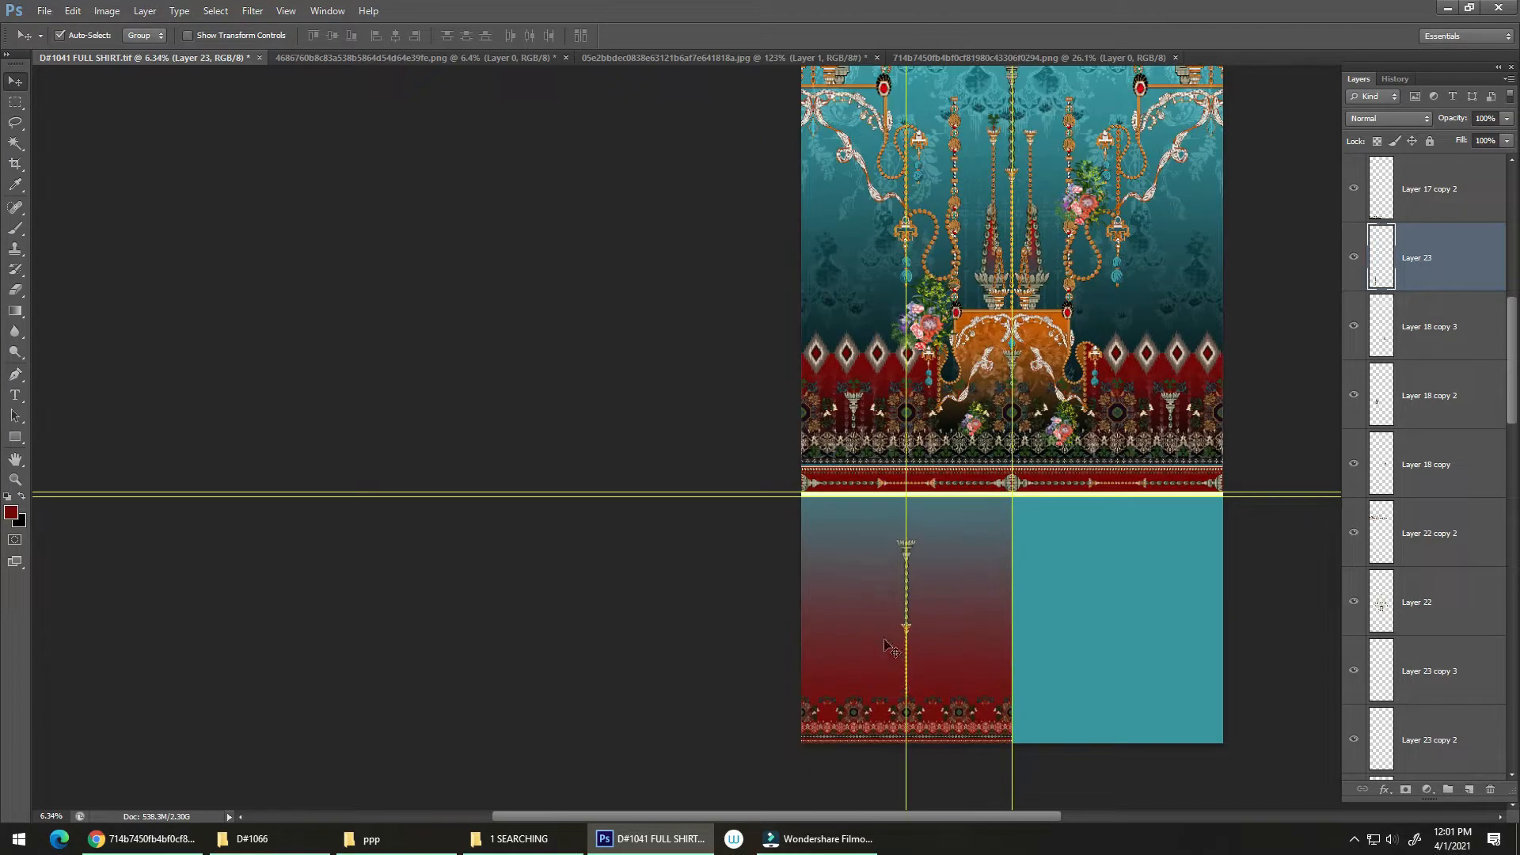
key(ctrl+s)
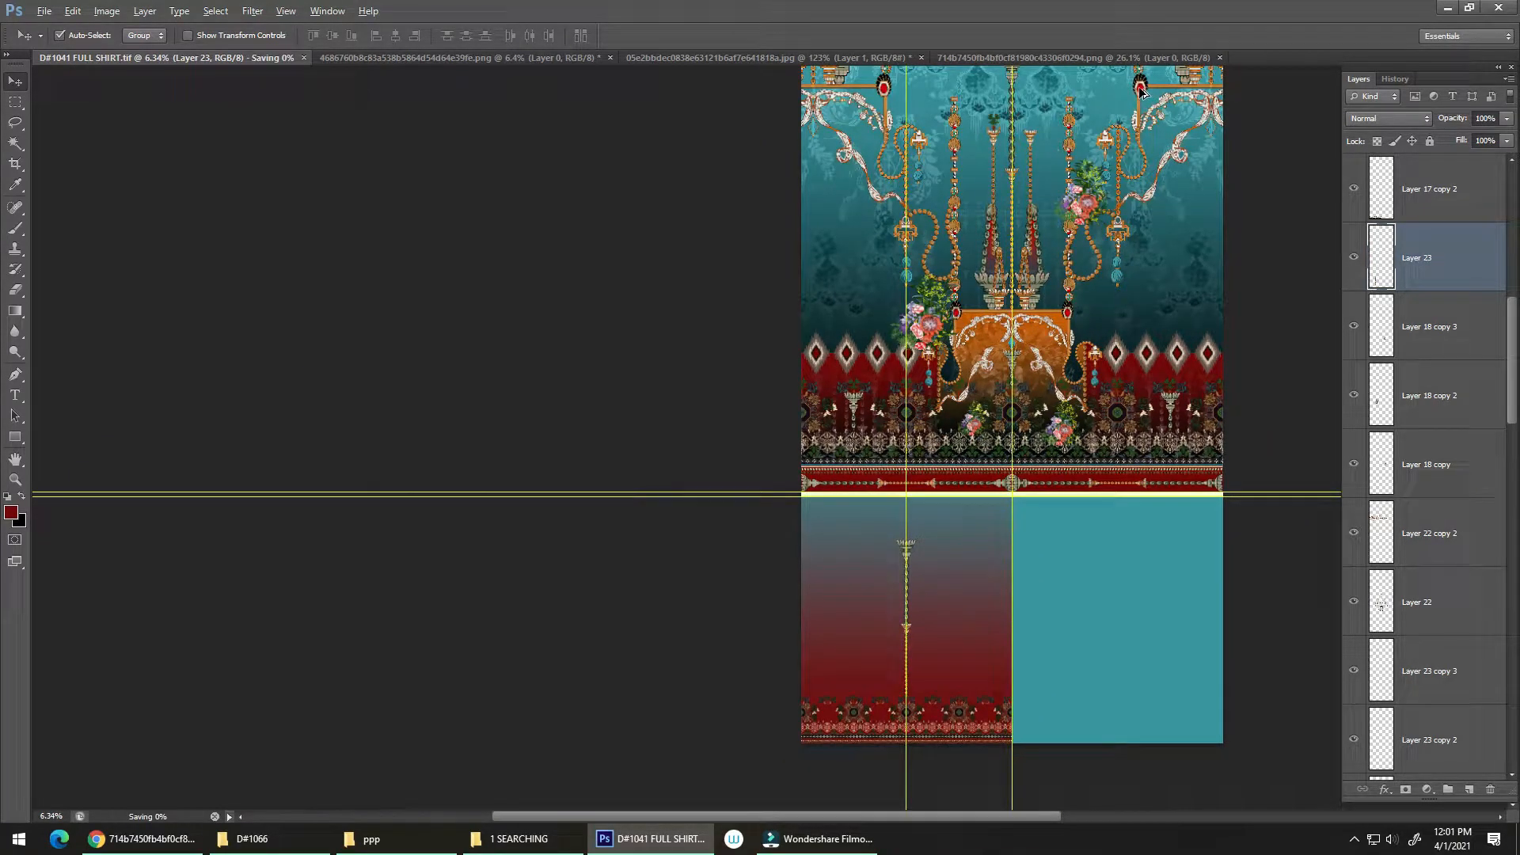
Step: Duplicate the jewelled frame ornament from the teal panel into the gradient section, scale it to 70.41%, and lower its frame over the lace border
drag(1148, 89, 952, 566)
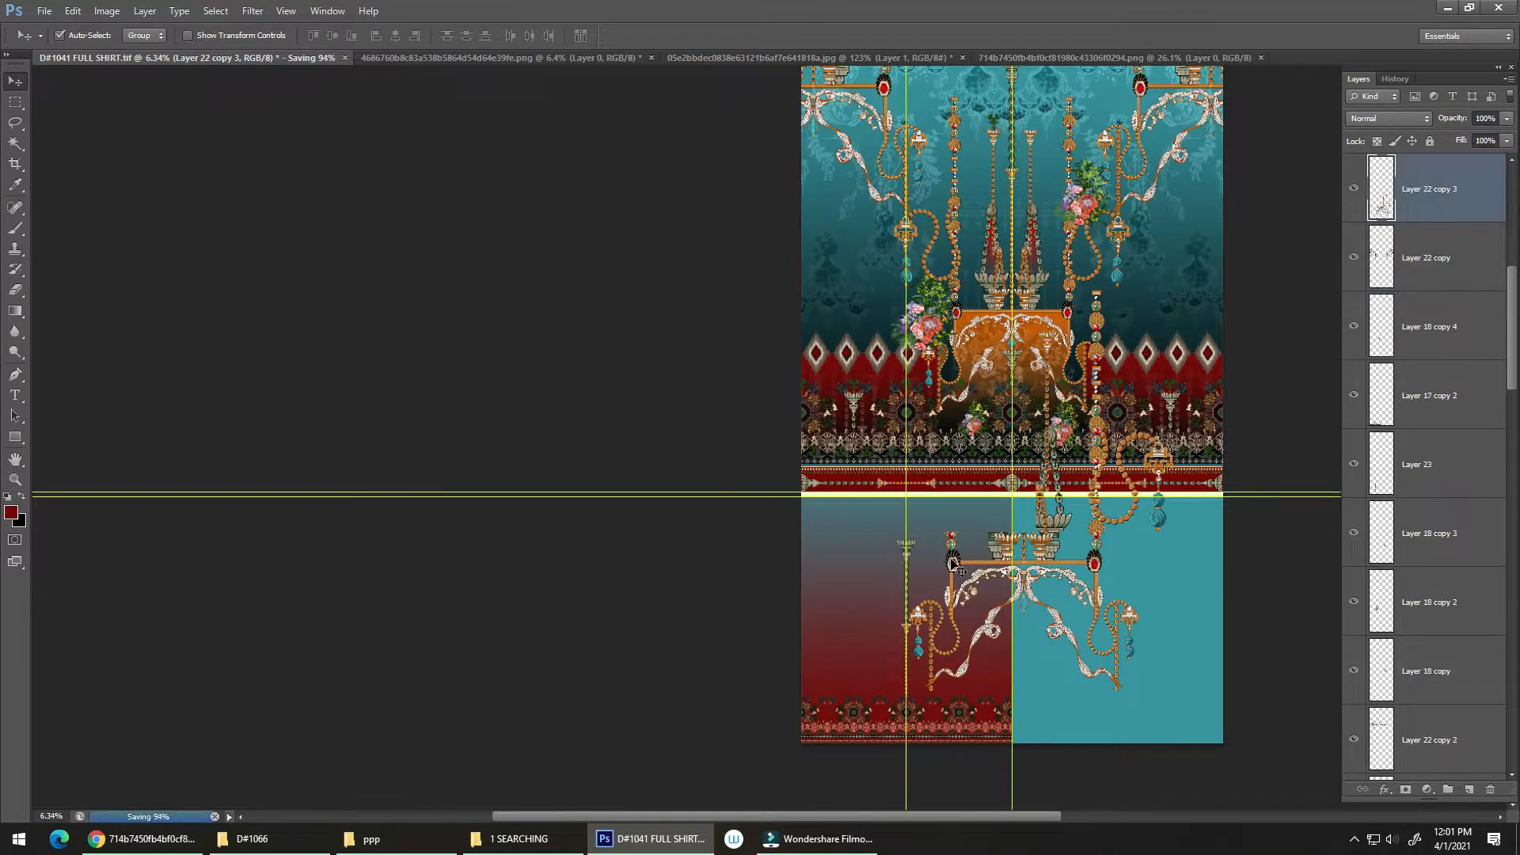
key(ctrl+t)
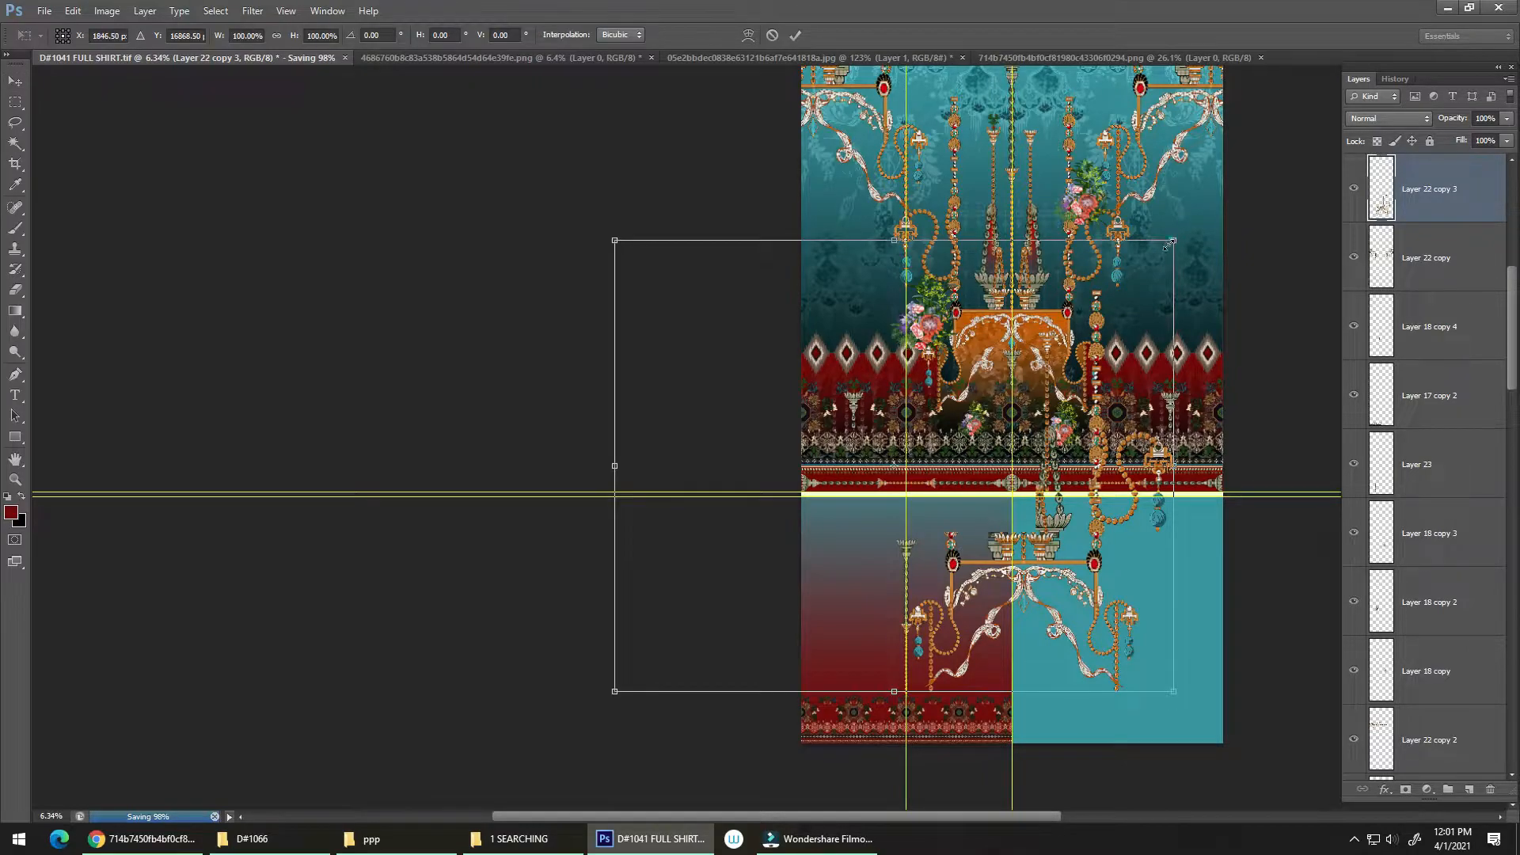
drag(1170, 244, 1062, 431)
ctrl+click(912, 703)
ctrl+click(978, 622)
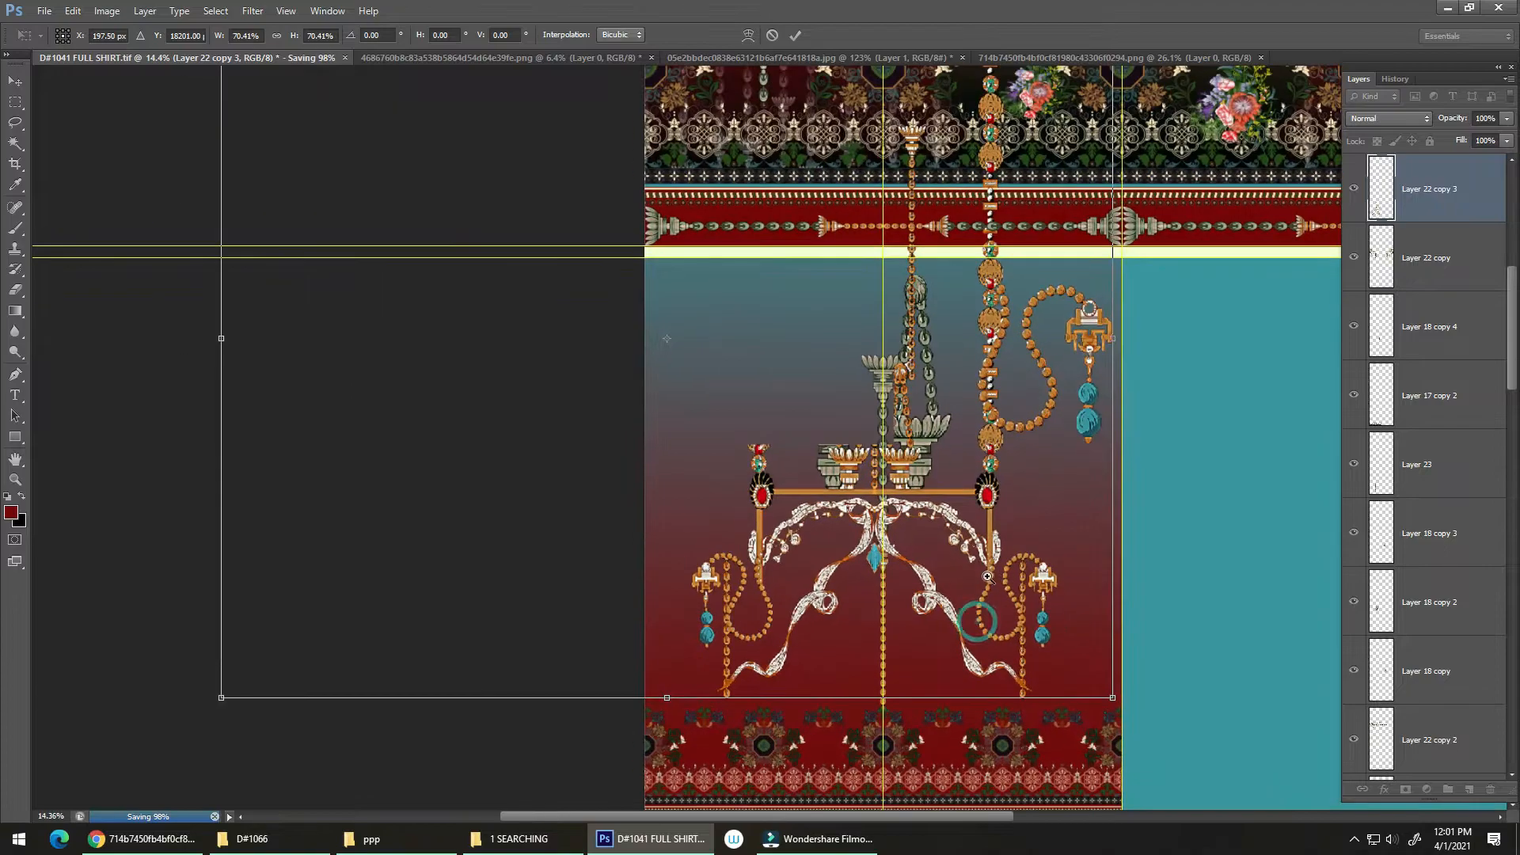
mouse_move(1002, 566)
mouse_down()
mouse_move(968, 559)
mouse_move(935, 522)
mouse_move(892, 523)
mouse_move(975, 522)
mouse_move(952, 511)
mouse_move(793, 496)
mouse_move(904, 621)
mouse_move(946, 698)
mouse_move(1010, 688)
mouse_move(1006, 646)
mouse_move(1039, 590)
mouse_move(1001, 597)
mouse_move(1002, 563)
mouse_up()
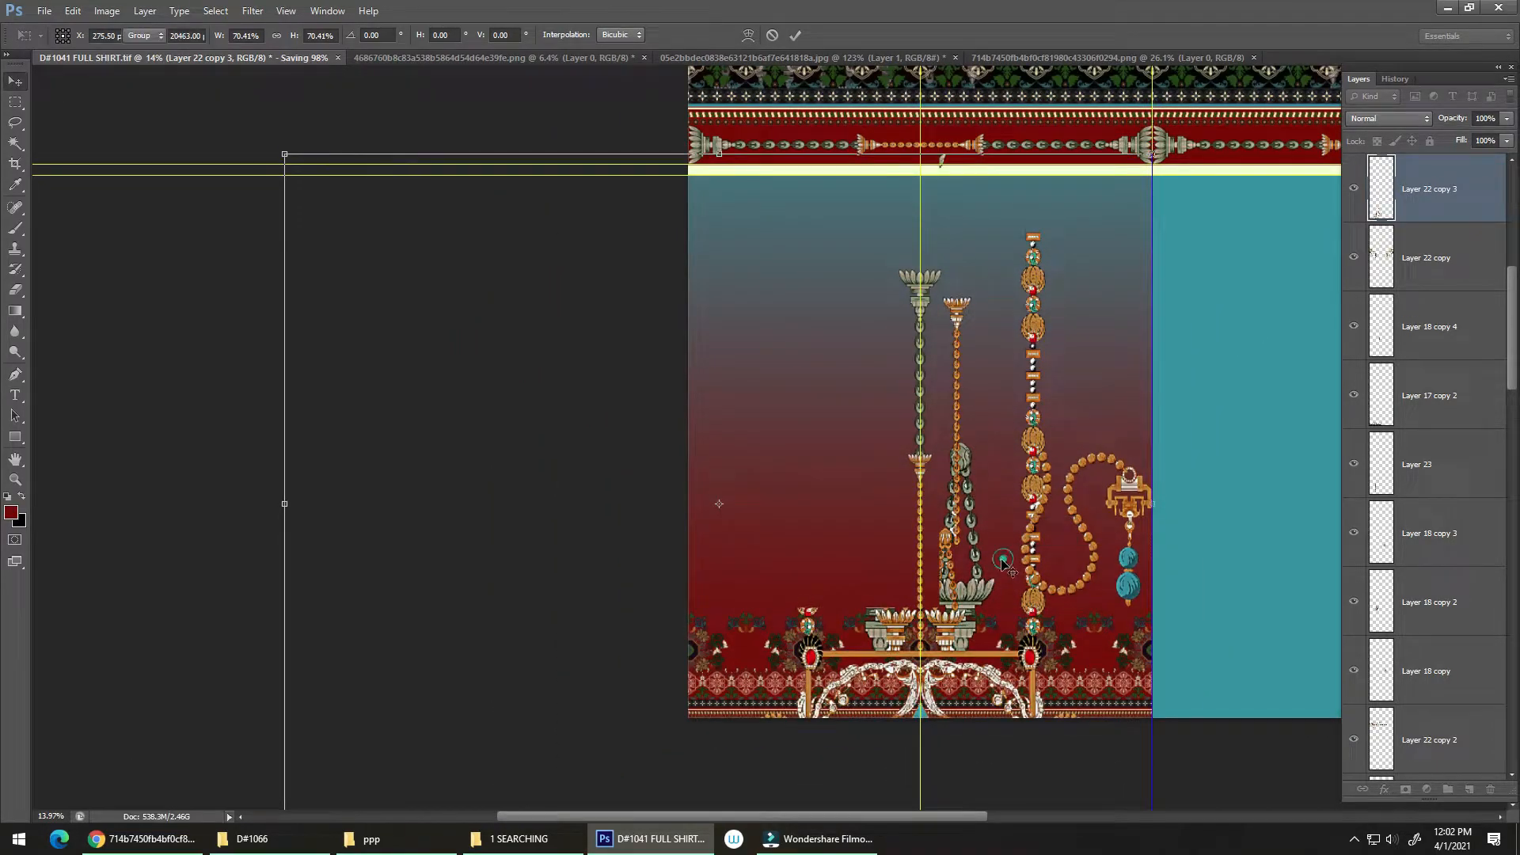
click(1355, 841)
click(1352, 837)
key(Return)
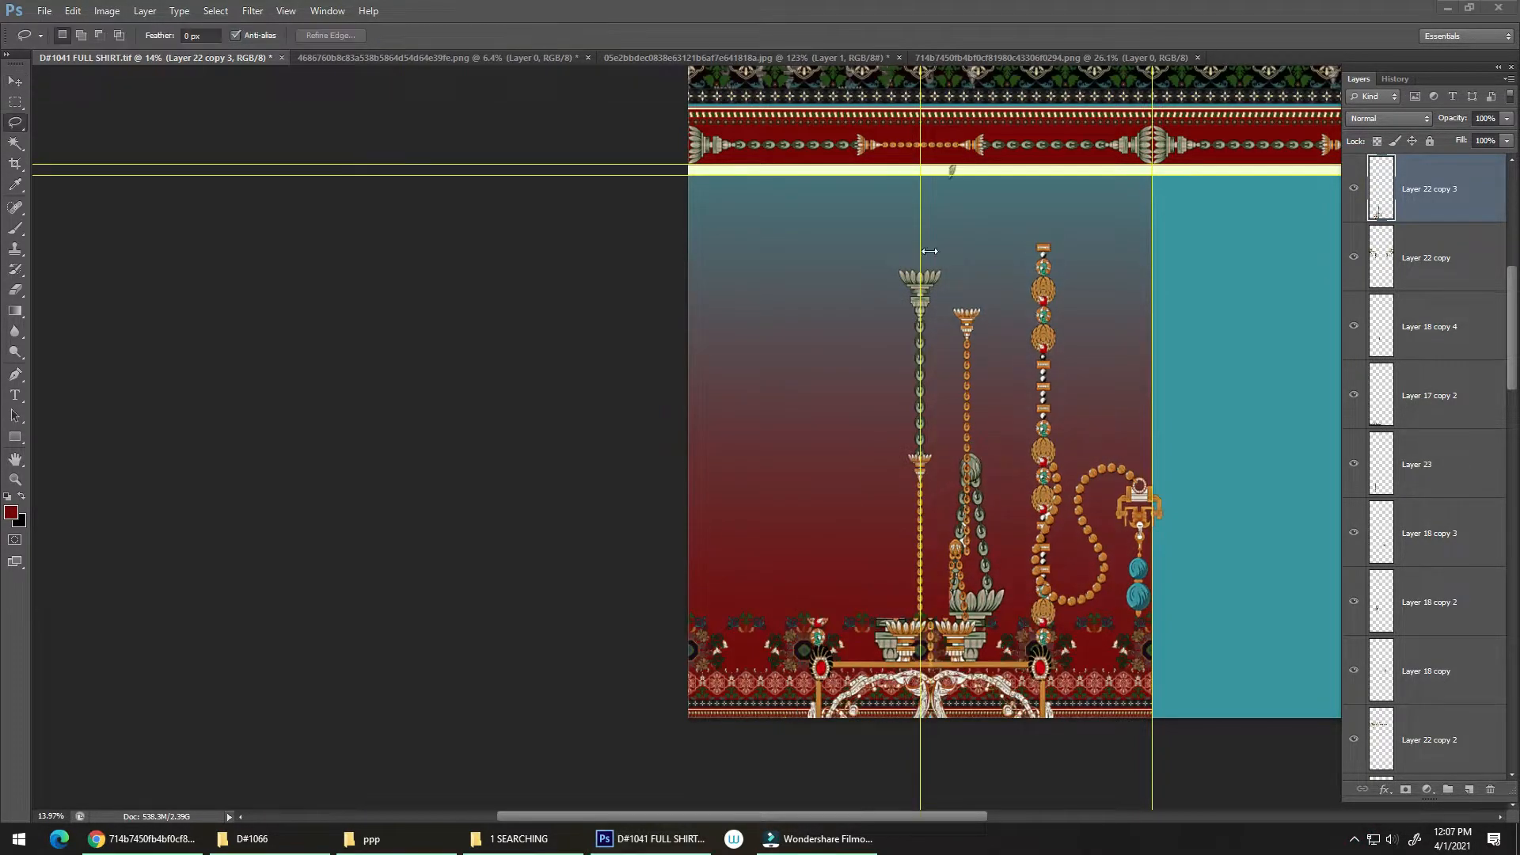
Step: Lasso and delete the stray ornament remnant on the pale strip above the gradient section, and clear the selection
click(905, 225)
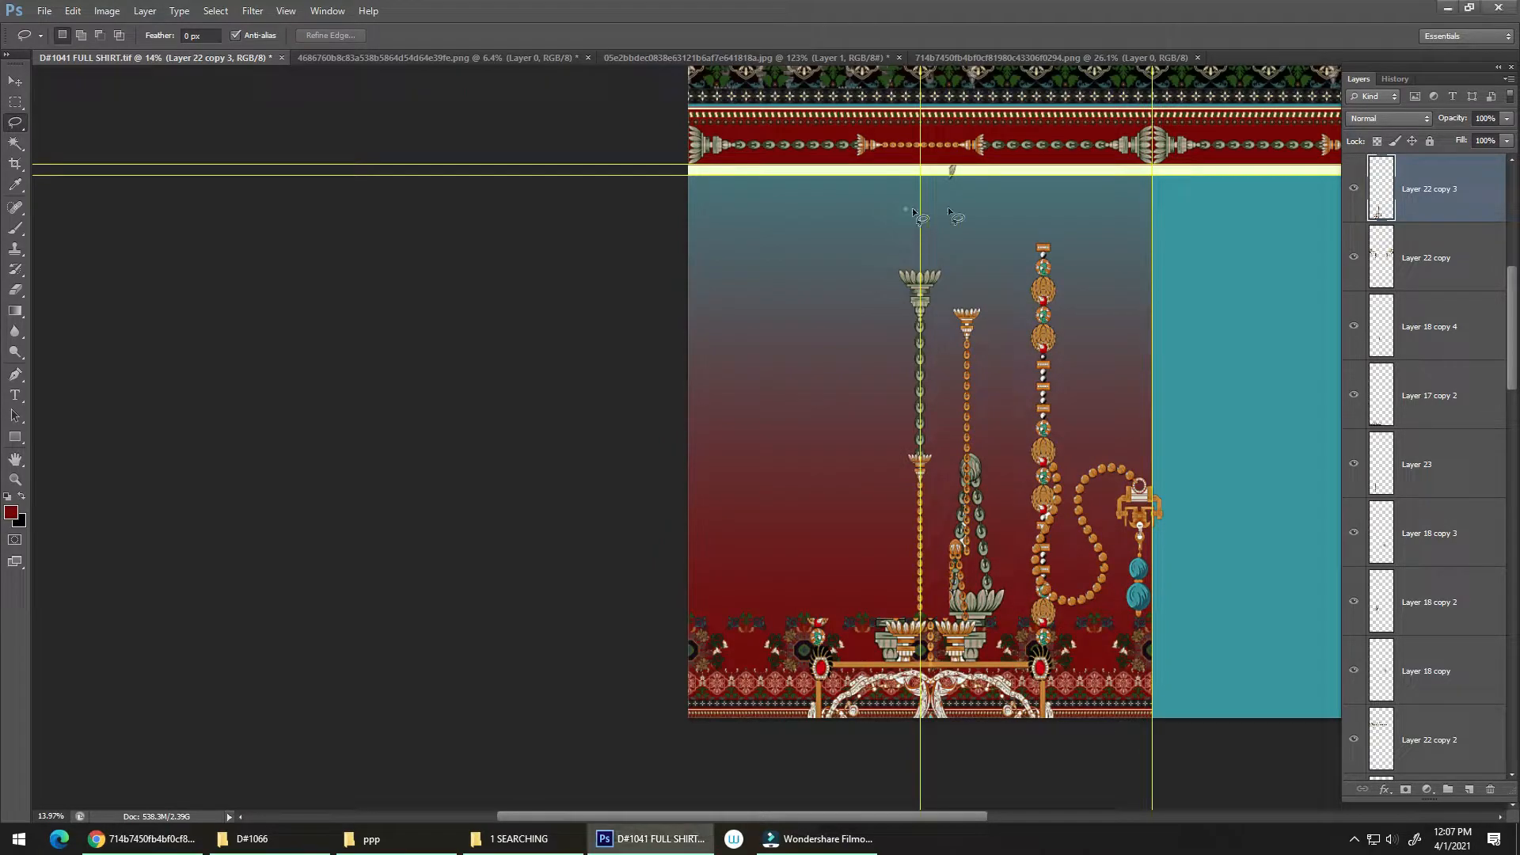
key(Delete)
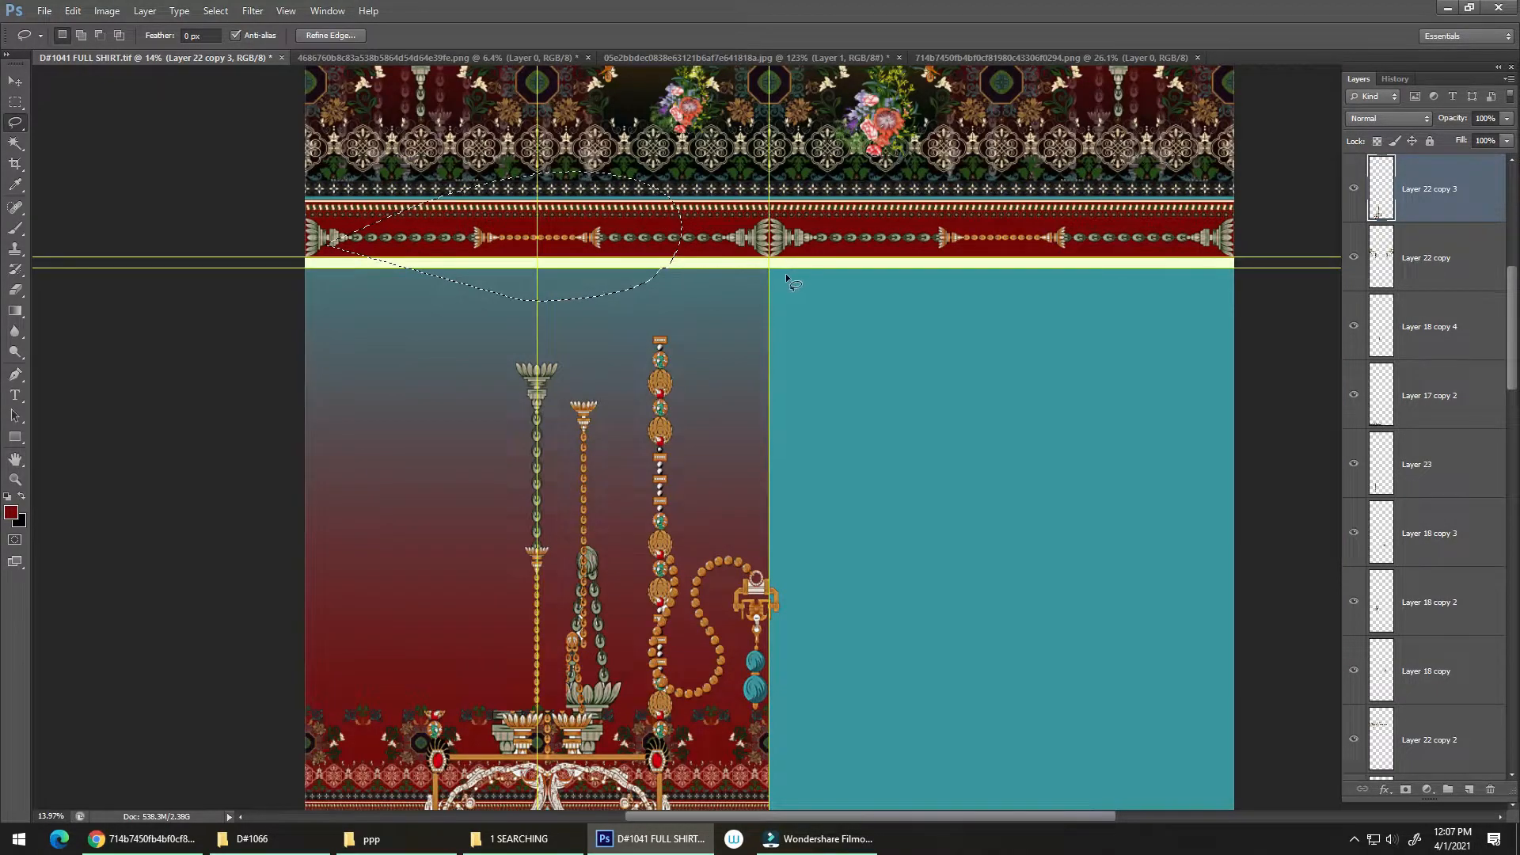
key(ctrl+d)
Step: Shift the copied jewelled ornament left so its hanging chains sit beside the central chain on the guide
mouse_move(711, 547)
mouse_down()
mouse_move(937, 365)
mouse_move(846, 415)
mouse_up()
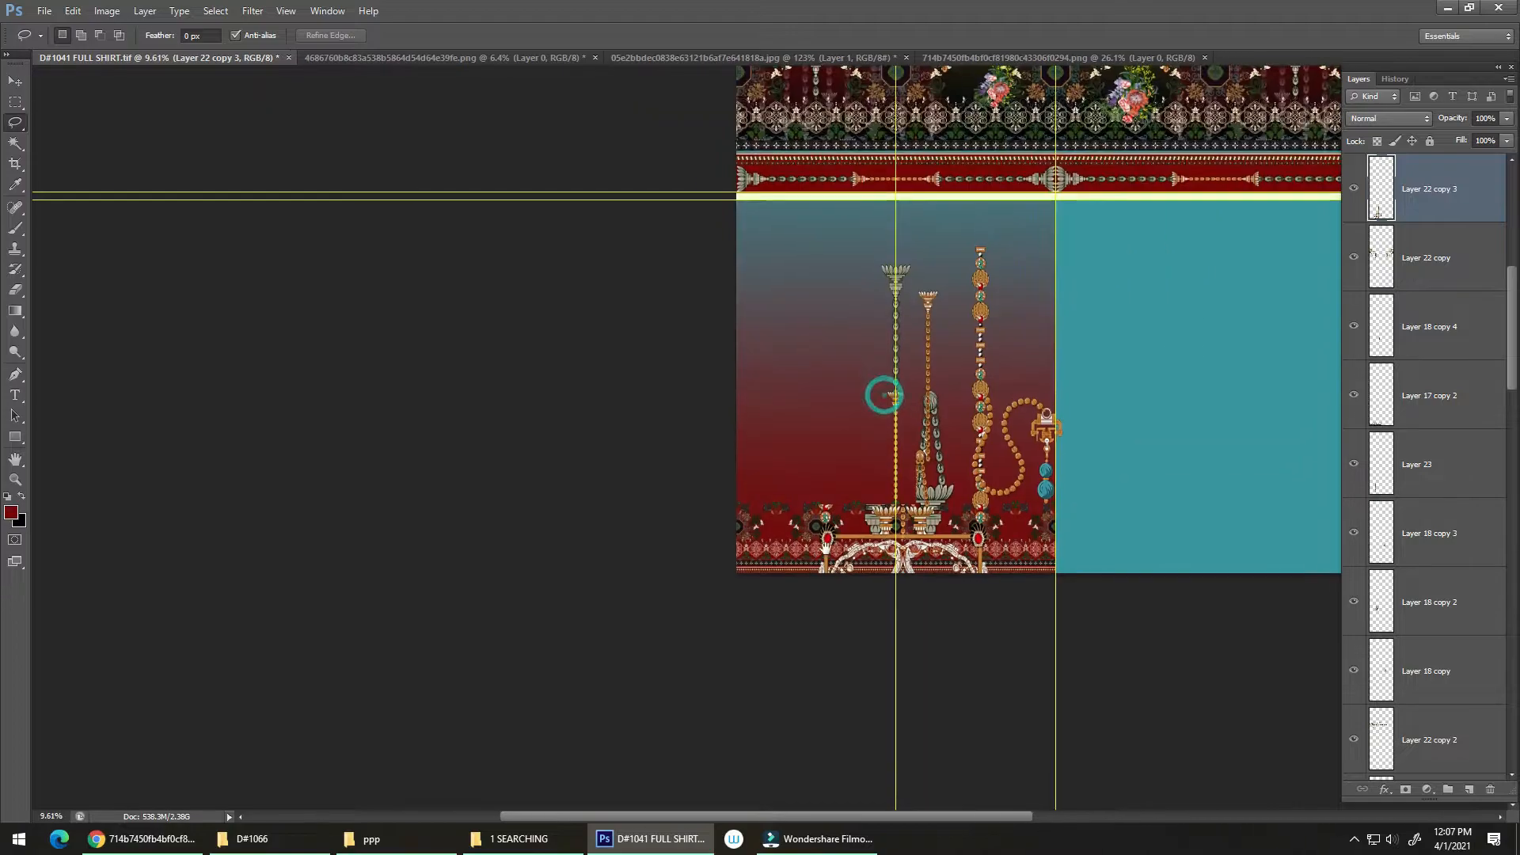
mouse_move(911, 505)
mouse_down()
mouse_move(954, 486)
mouse_move(920, 469)
mouse_move(923, 485)
mouse_move(956, 451)
mouse_move(1028, 258)
mouse_move(1049, 245)
mouse_up()
key(v)
drag(966, 350, 841, 531)
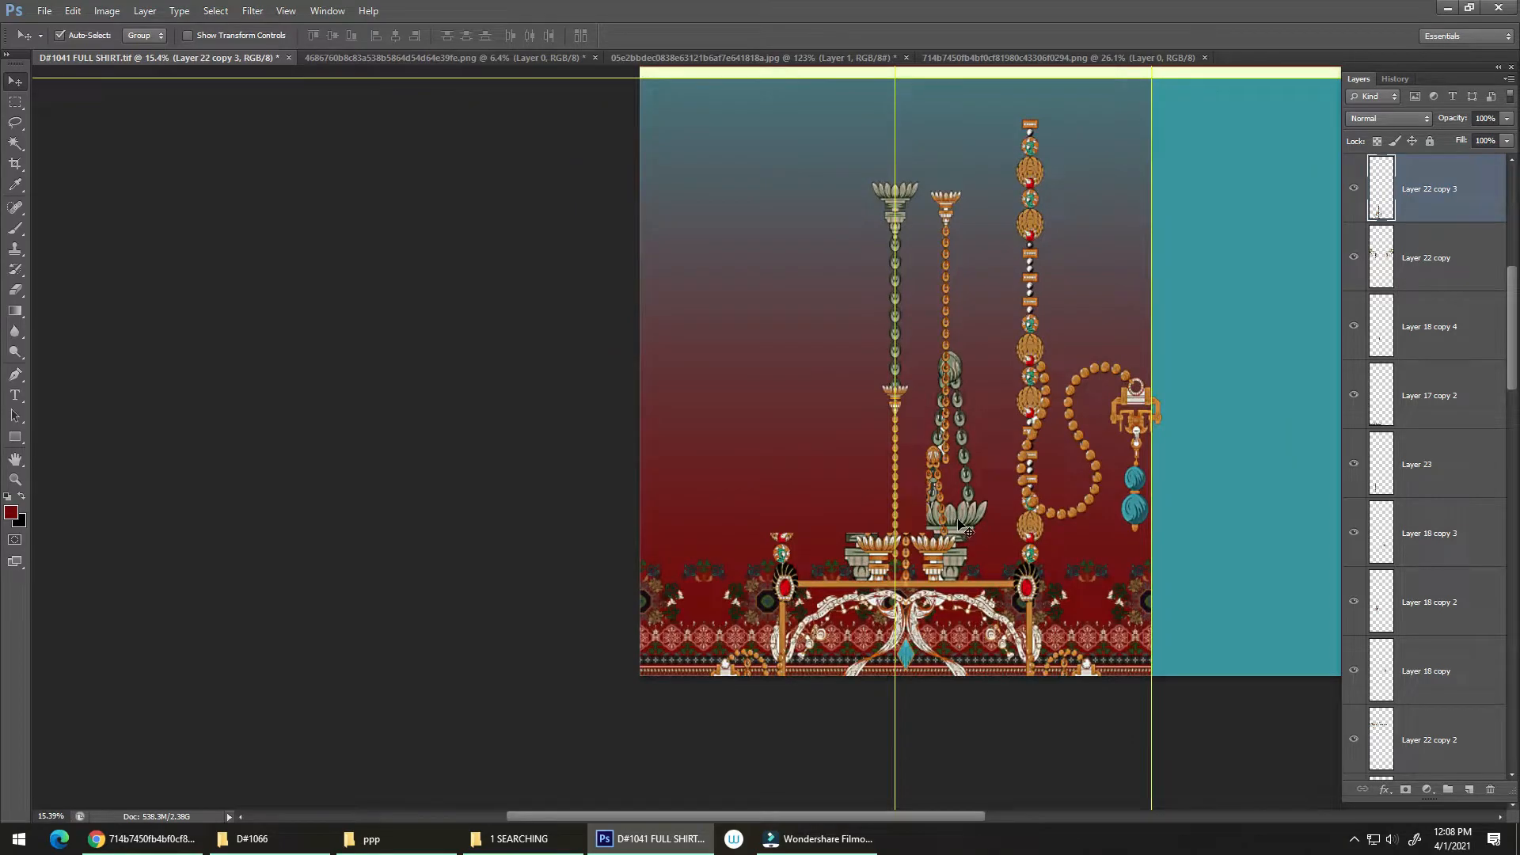
drag(958, 524, 922, 529)
scroll(912, 514, up, 8)
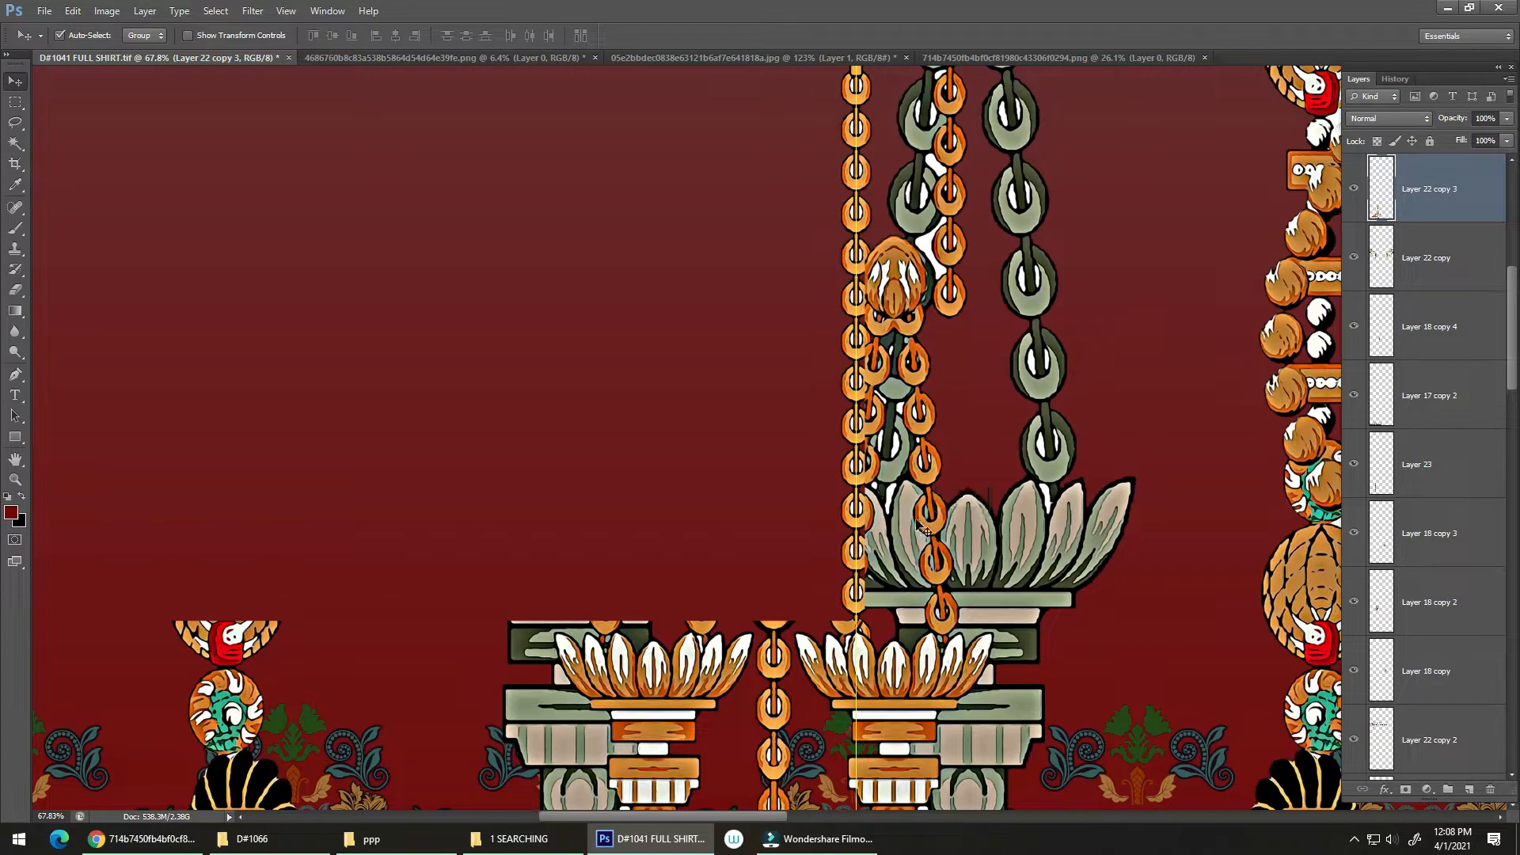
scroll(918, 527, down, 8)
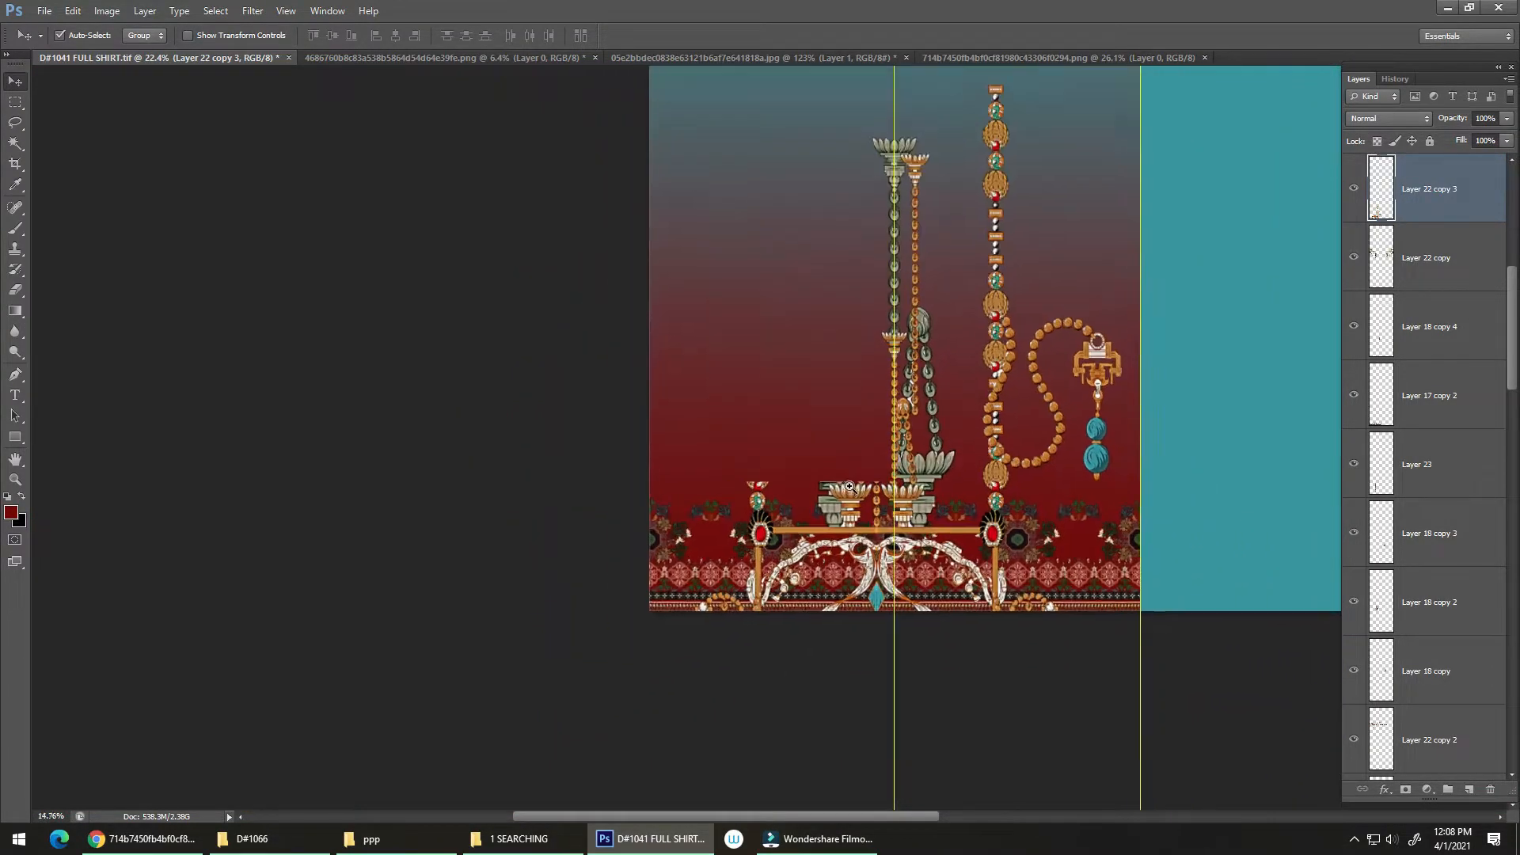
Step: Delete the half of the copied frame ornament that lies left of the central guide, and clear the selection
scroll(849, 487, down, 1)
key(m)
drag(625, 403, 893, 710)
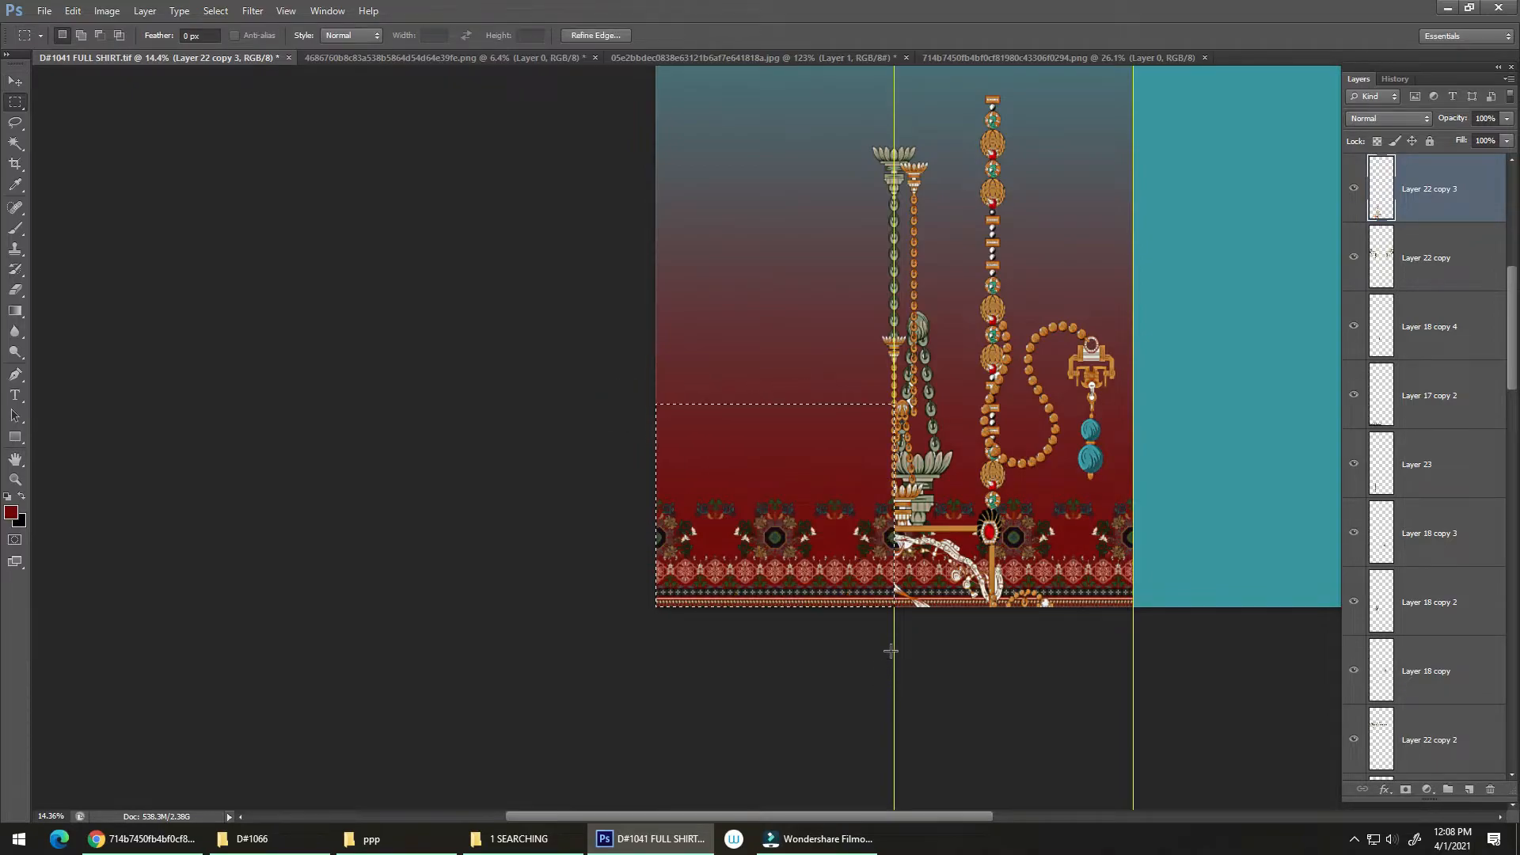
key(ctrl+d)
Step: Send Layer 22 copy 3 backward beneath the lace border and Layer 18 copy, and ready the Lasso tool
scroll(919, 558, up, 4)
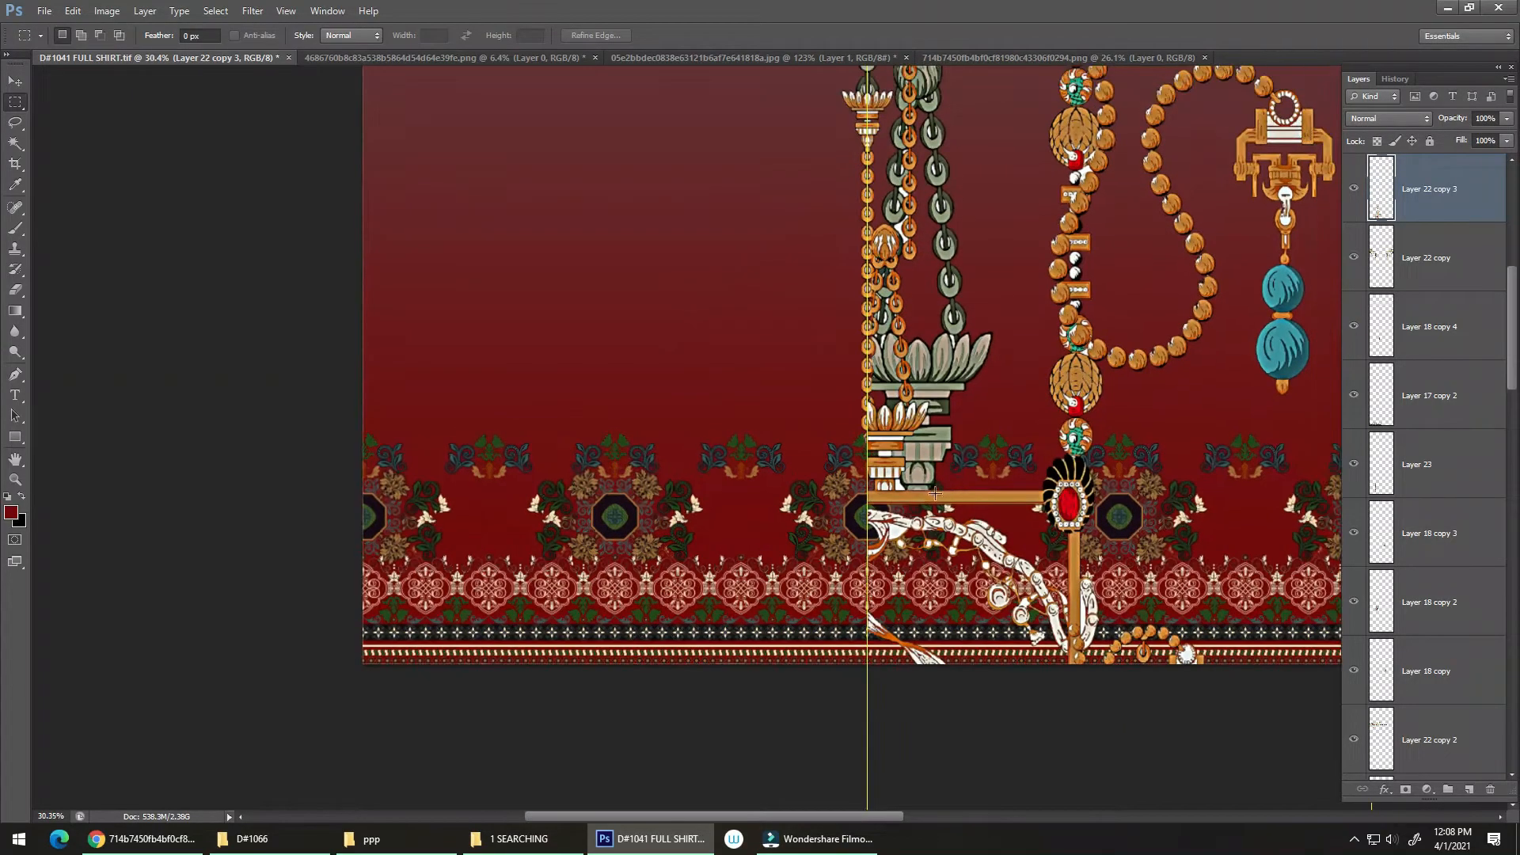
key(ctrl+bracketleft)
key(ctrl+bracketleft)
key(ctrl+bracketleft)
key(ctrl+bracketleft)
key(ctrl+bracketleft)
key(ctrl+bracketleft)
key(ctrl+bracketleft)
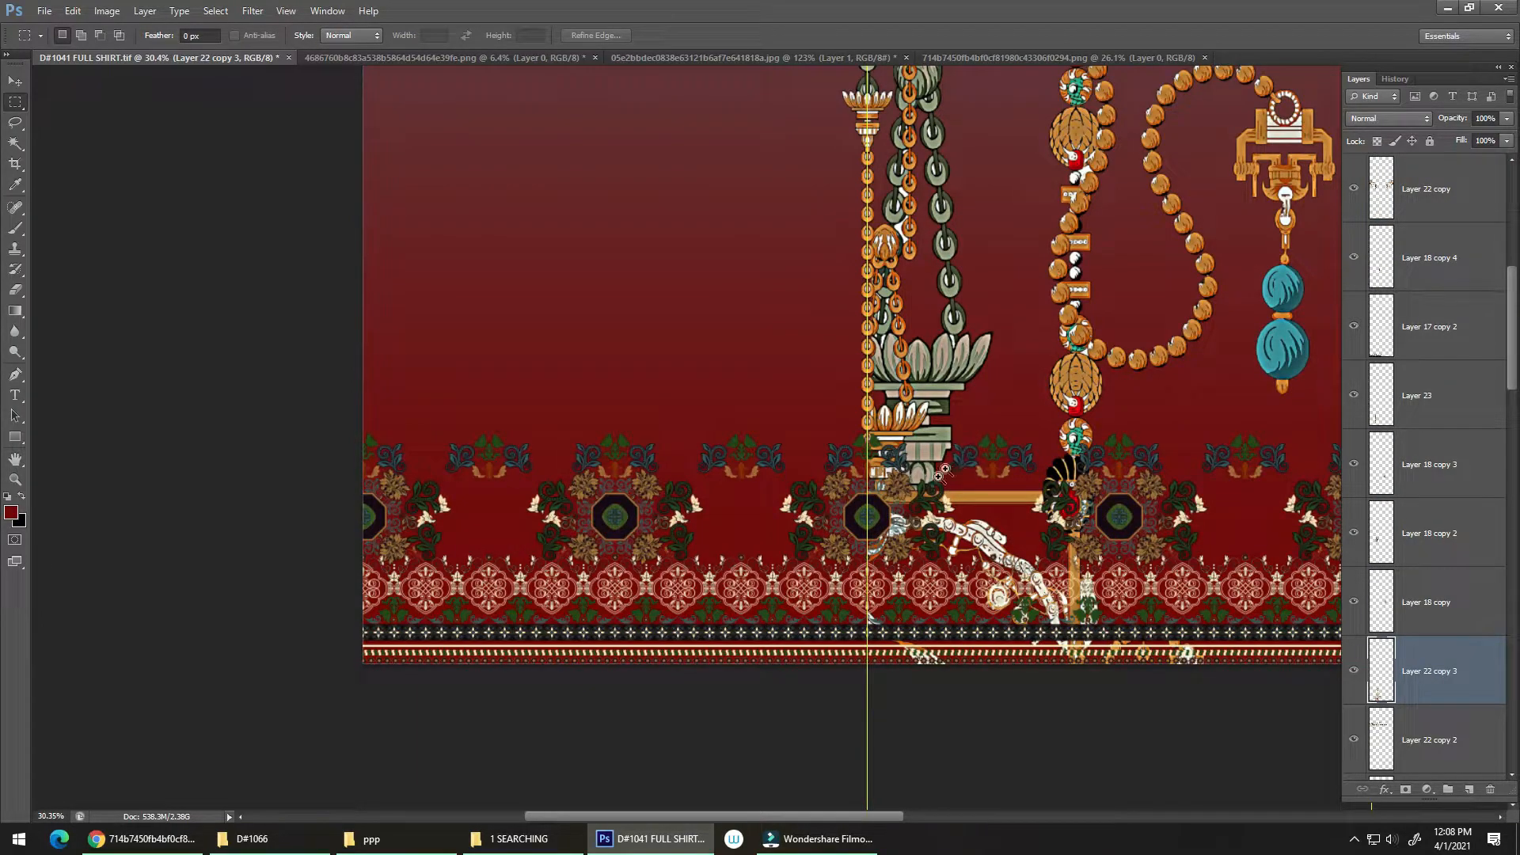
scroll(942, 472, up, 1)
key(l)
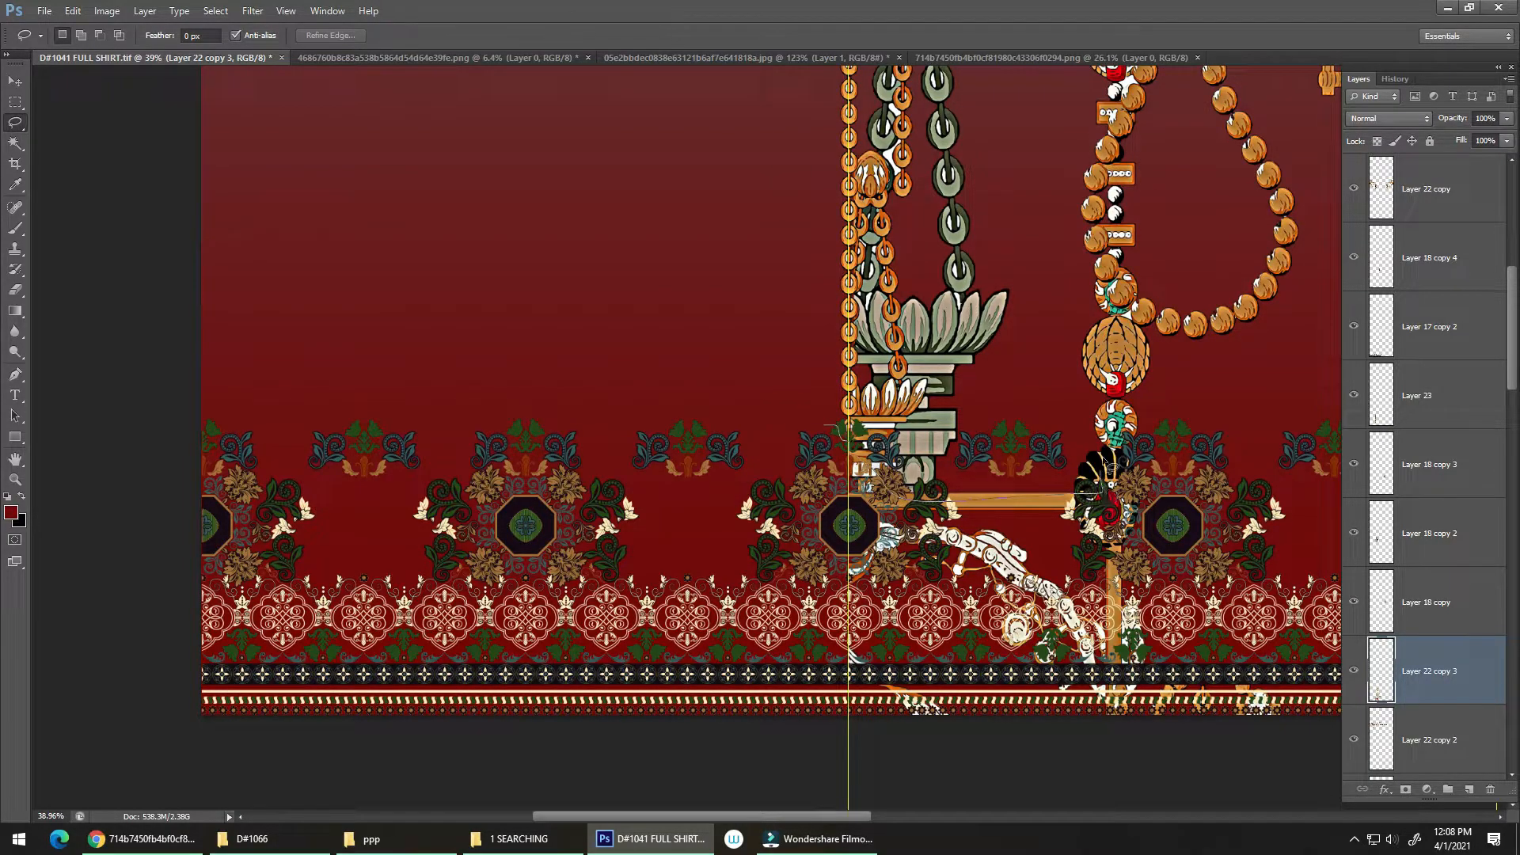
Step: Try to lasso and cut the lower part of the copied frame ornament overlapping the lace border, and clear the selection
drag(1333, 698, 196, 761)
key(ctrl+x)
scroll(1004, 495, up, 4)
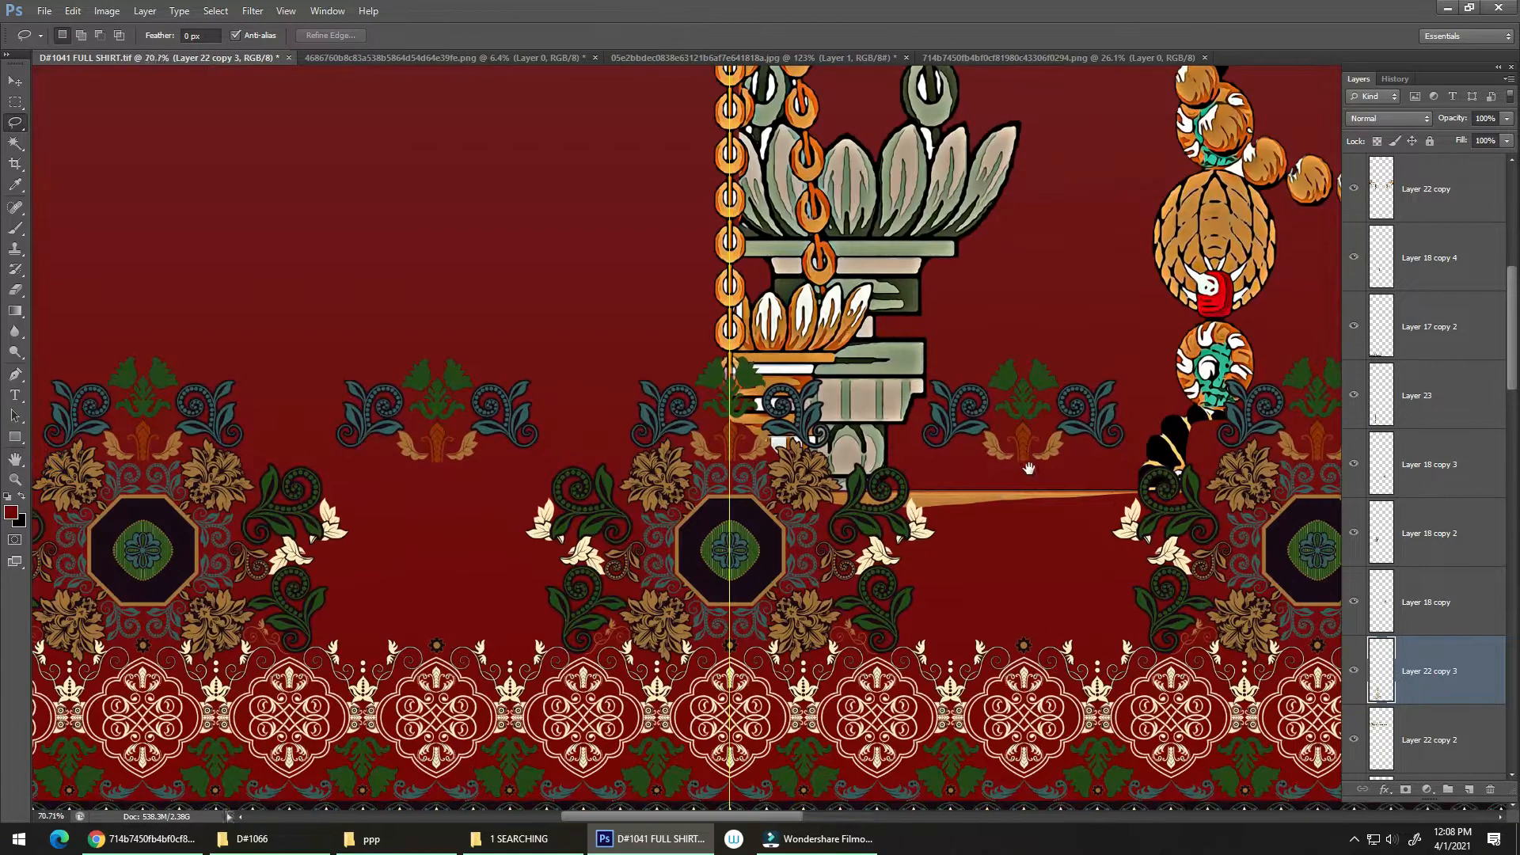
key(ctrl+z)
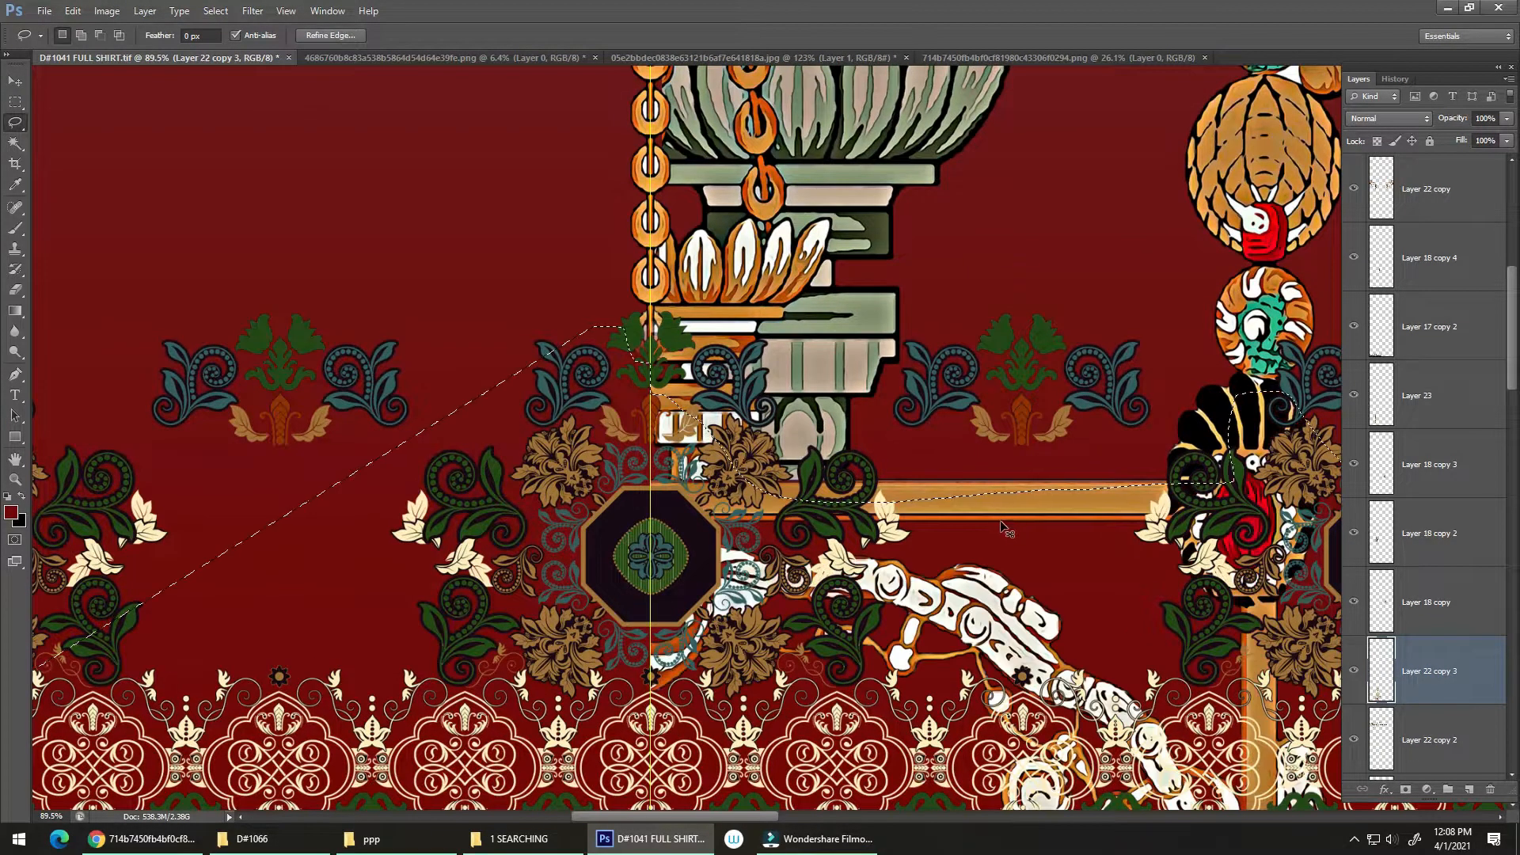
scroll(1011, 529, down, 3)
key(ctrl+d)
scroll(673, 365, up, 2)
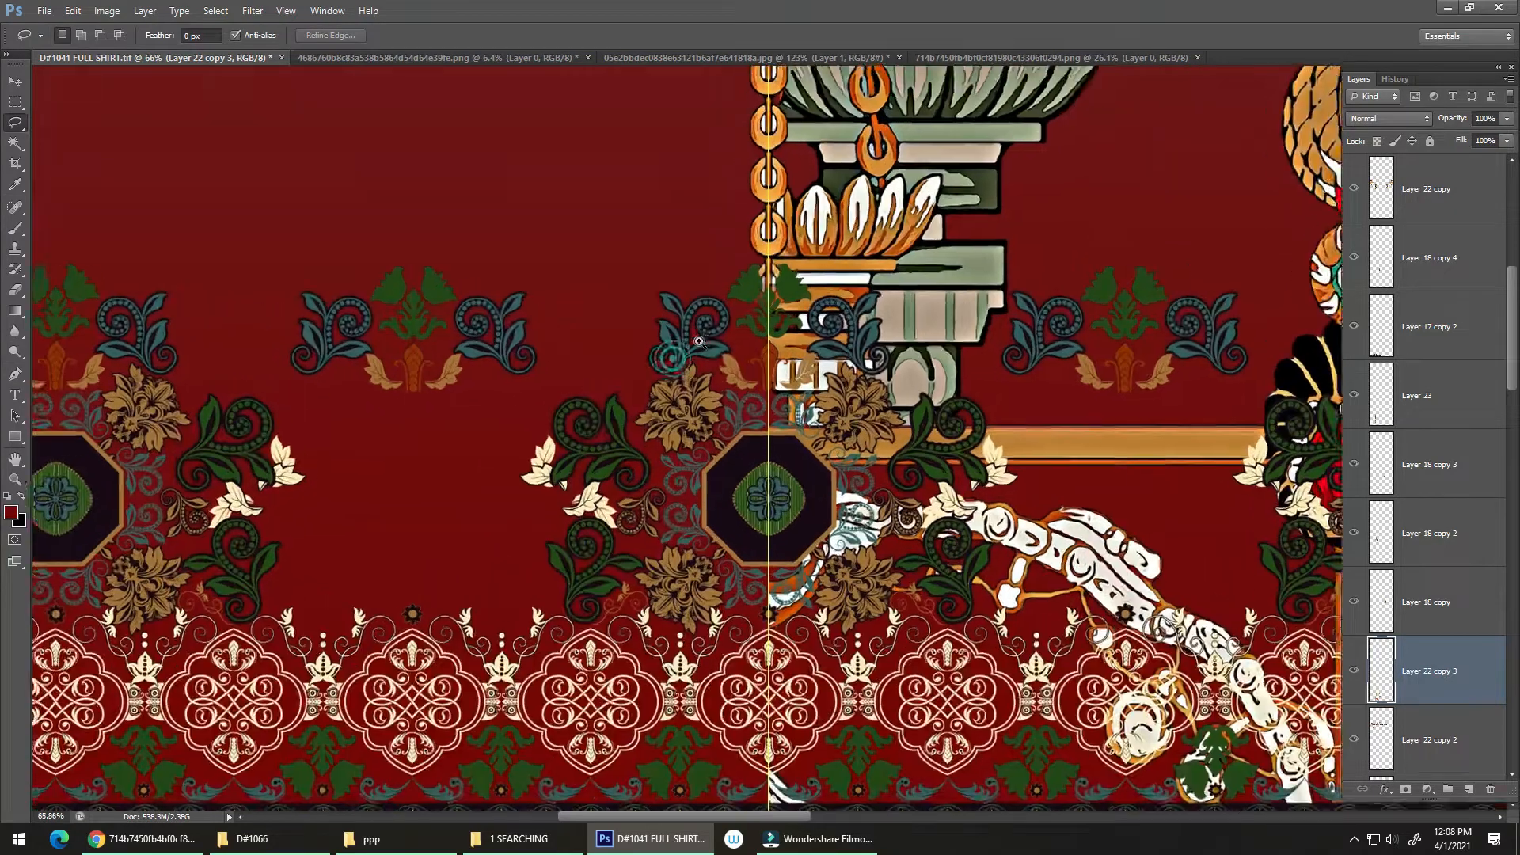
Step: Erase the frame ornament's white scrollwork beside the central guide and across the lace border with a hard round 175 px Eraser
key(e)
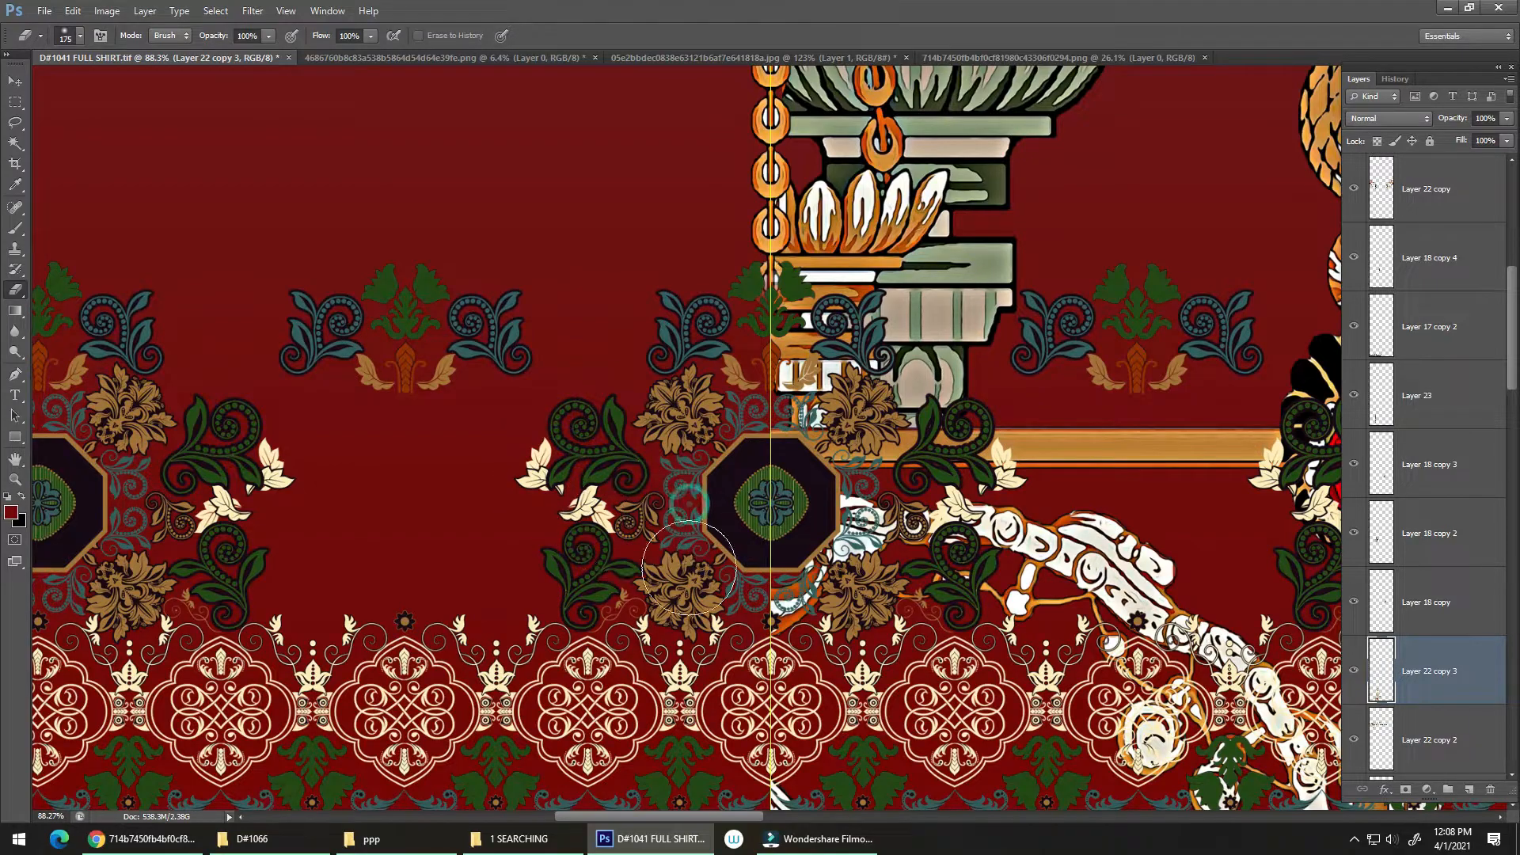
mouse_move(862, 549)
mouse_down()
mouse_move(751, 515)
mouse_move(869, 523)
mouse_up()
key(ctrl+z)
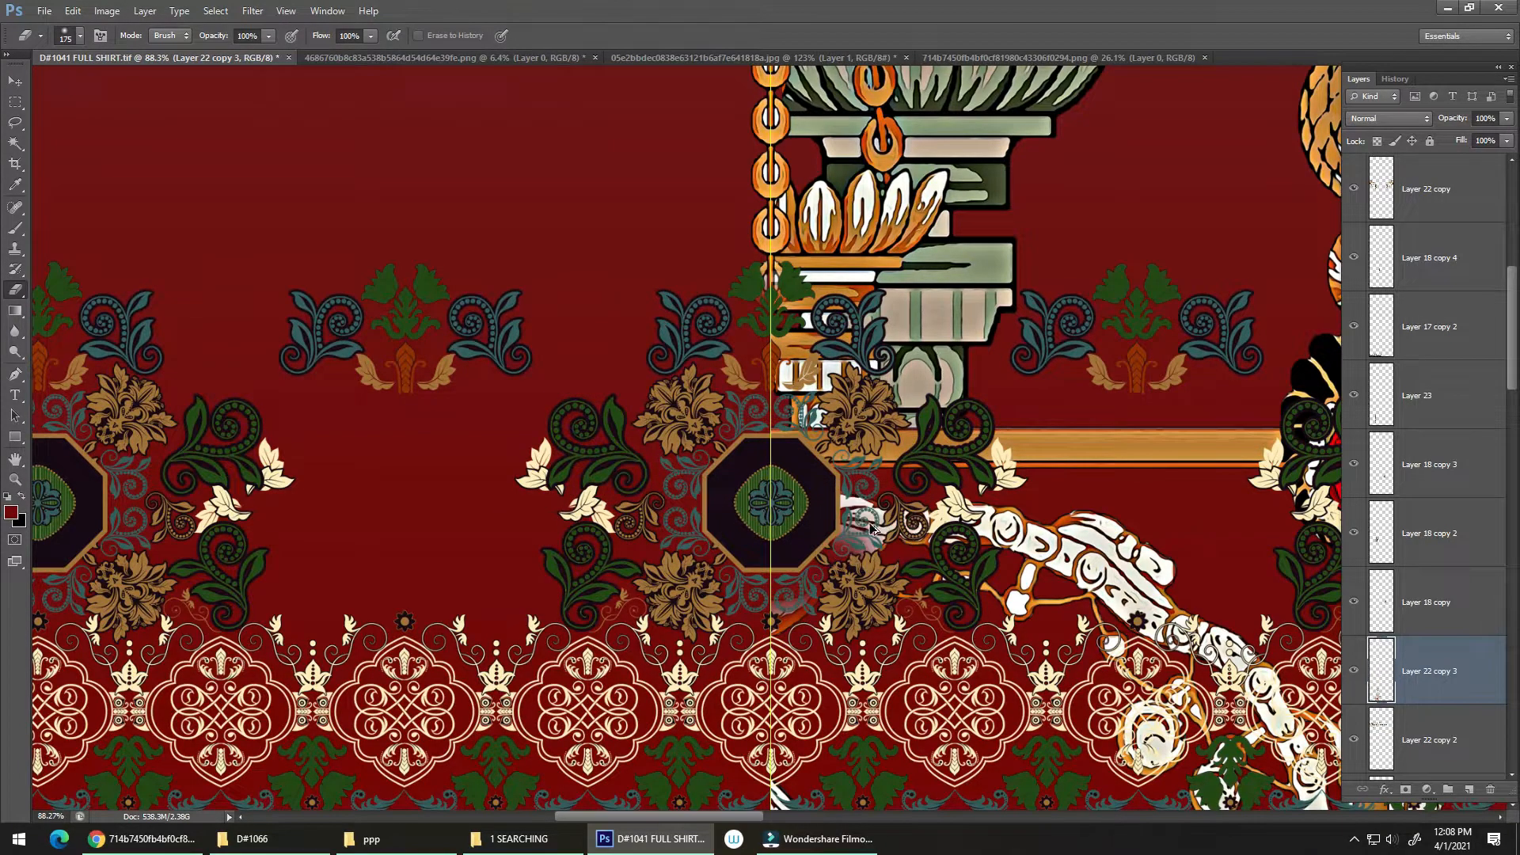
key(ctrl+alt+z)
right_click(870, 532)
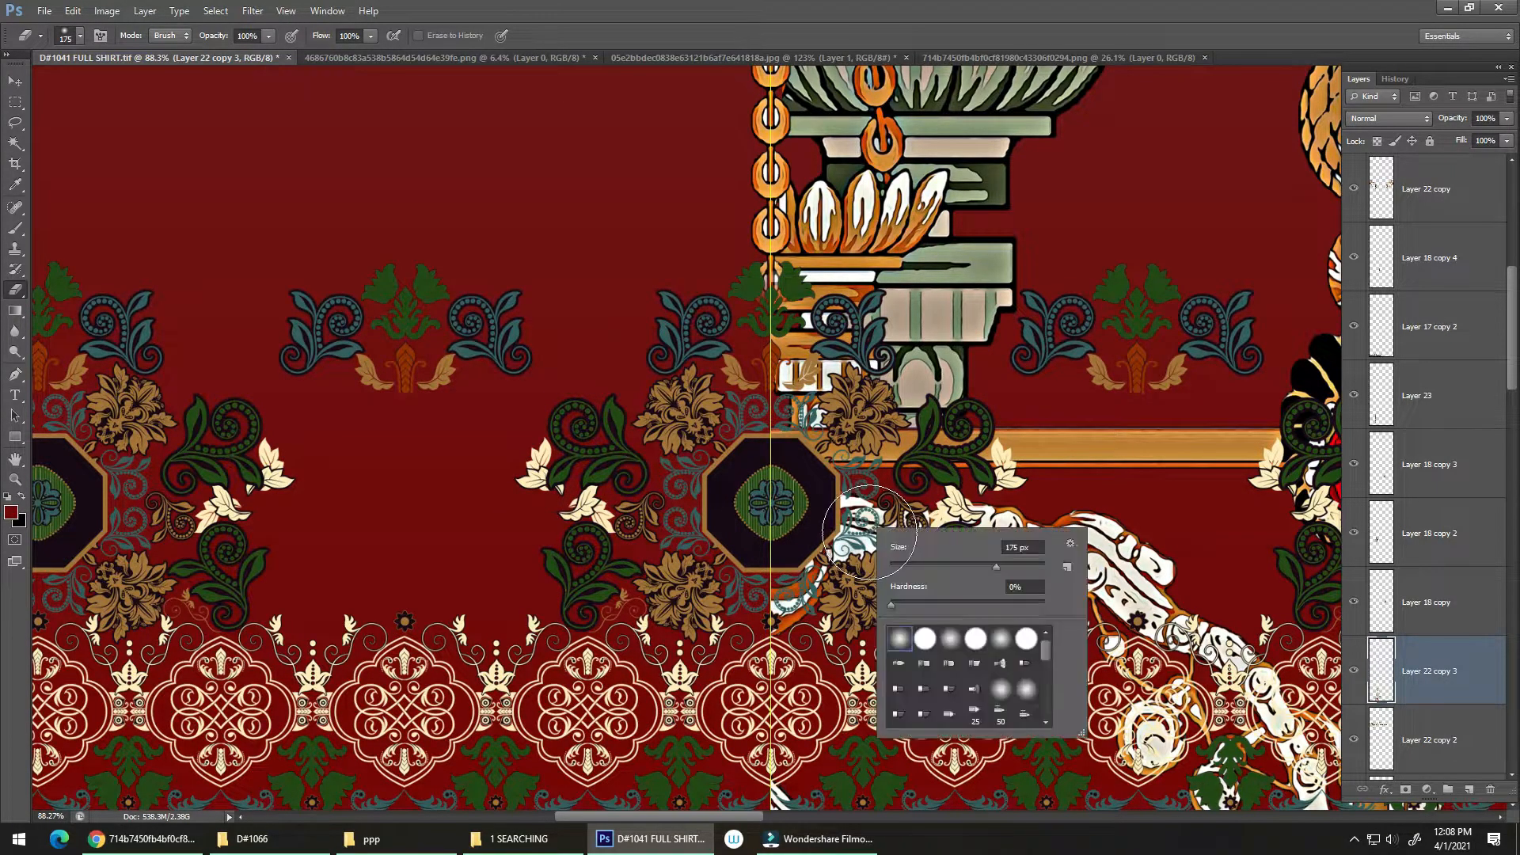
double_click(932, 647)
mouse_move(715, 560)
mouse_down()
mouse_move(840, 535)
mouse_move(1090, 542)
mouse_move(1148, 582)
mouse_up()
drag(683, 658, 876, 579)
drag(935, 623, 765, 371)
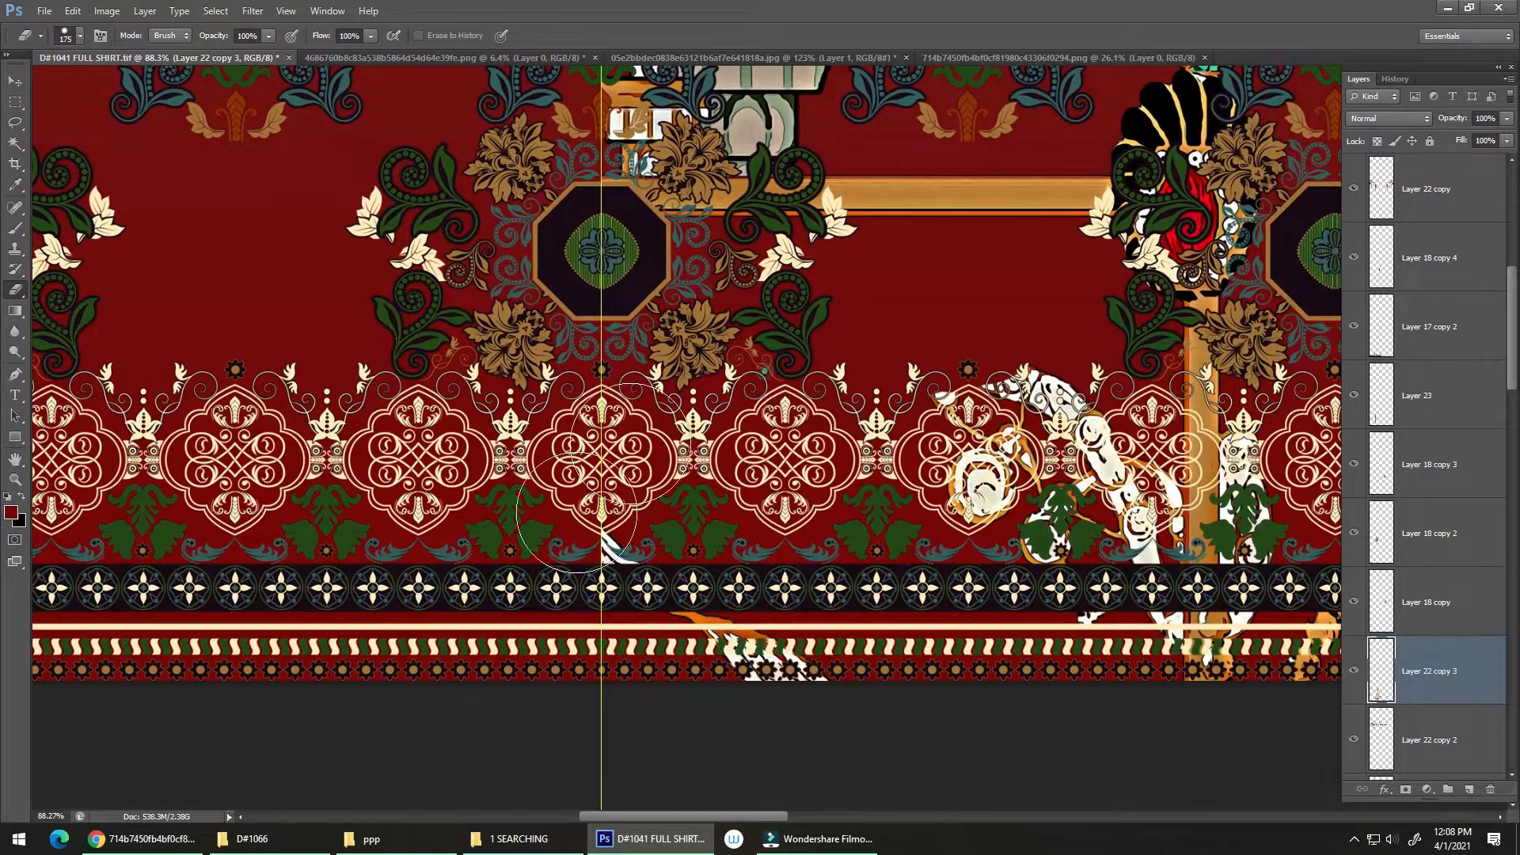
mouse_move(576, 513)
mouse_down()
mouse_move(760, 569)
mouse_move(1012, 569)
mouse_up()
mouse_move(582, 686)
mouse_down()
mouse_move(1247, 695)
mouse_move(1174, 518)
mouse_up()
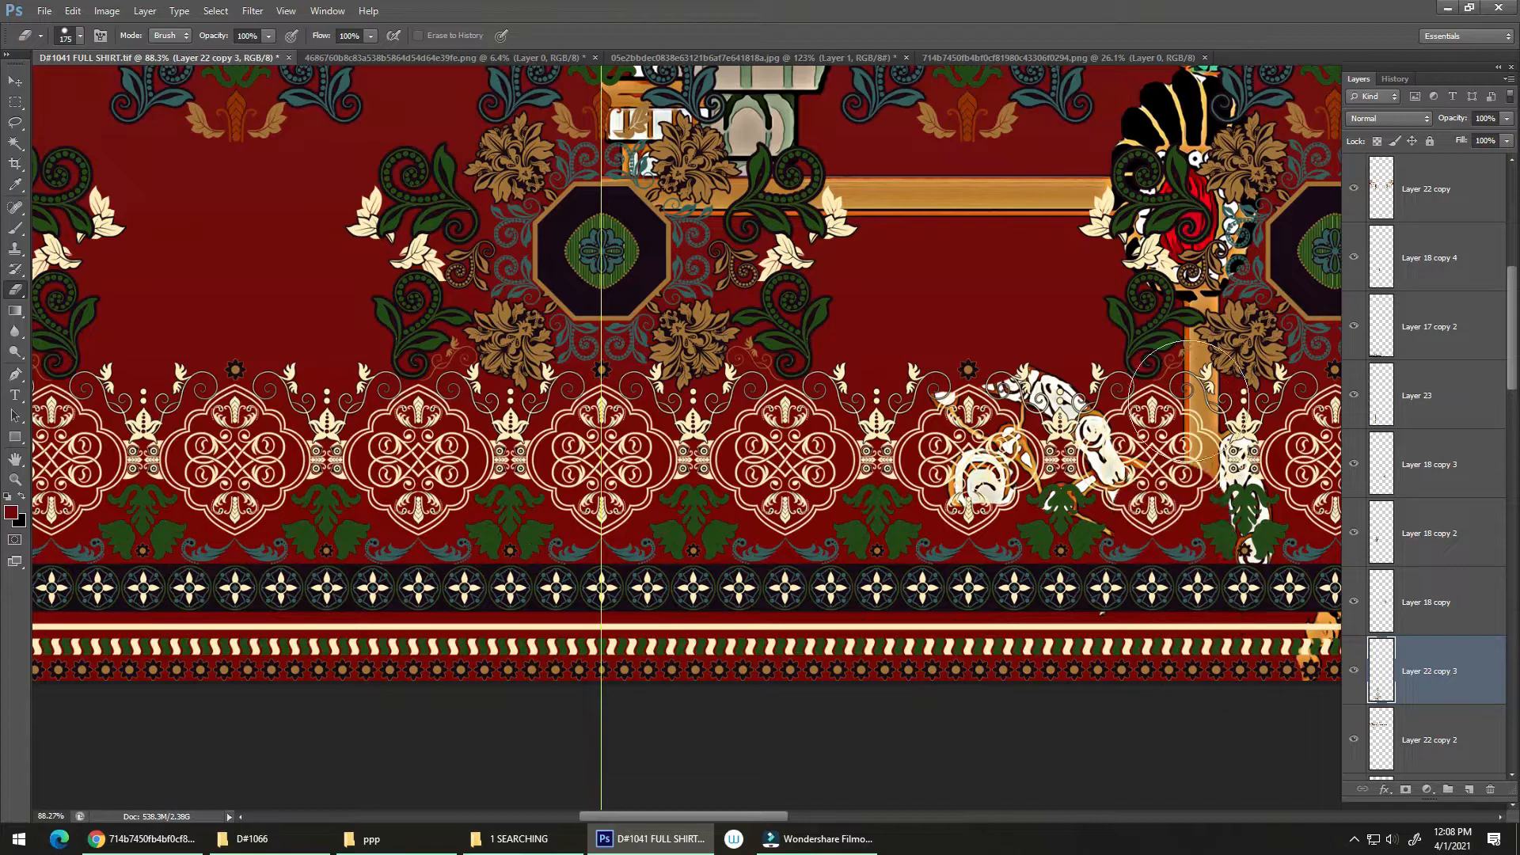
Step: Erase the frame's vertical post, the black and red ornament above it, and the remaining scroll fragments over the lace border
mouse_move(1188, 401)
mouse_down()
mouse_move(1232, 268)
mouse_move(1185, 366)
mouse_move(1208, 206)
mouse_move(1181, 187)
mouse_move(1232, 224)
mouse_up()
drag(1115, 414, 1003, 578)
mouse_move(1029, 434)
mouse_down()
mouse_move(1098, 453)
mouse_move(1058, 438)
mouse_move(1078, 430)
mouse_move(1097, 444)
mouse_move(980, 430)
mouse_move(1033, 449)
mouse_move(1004, 434)
mouse_up()
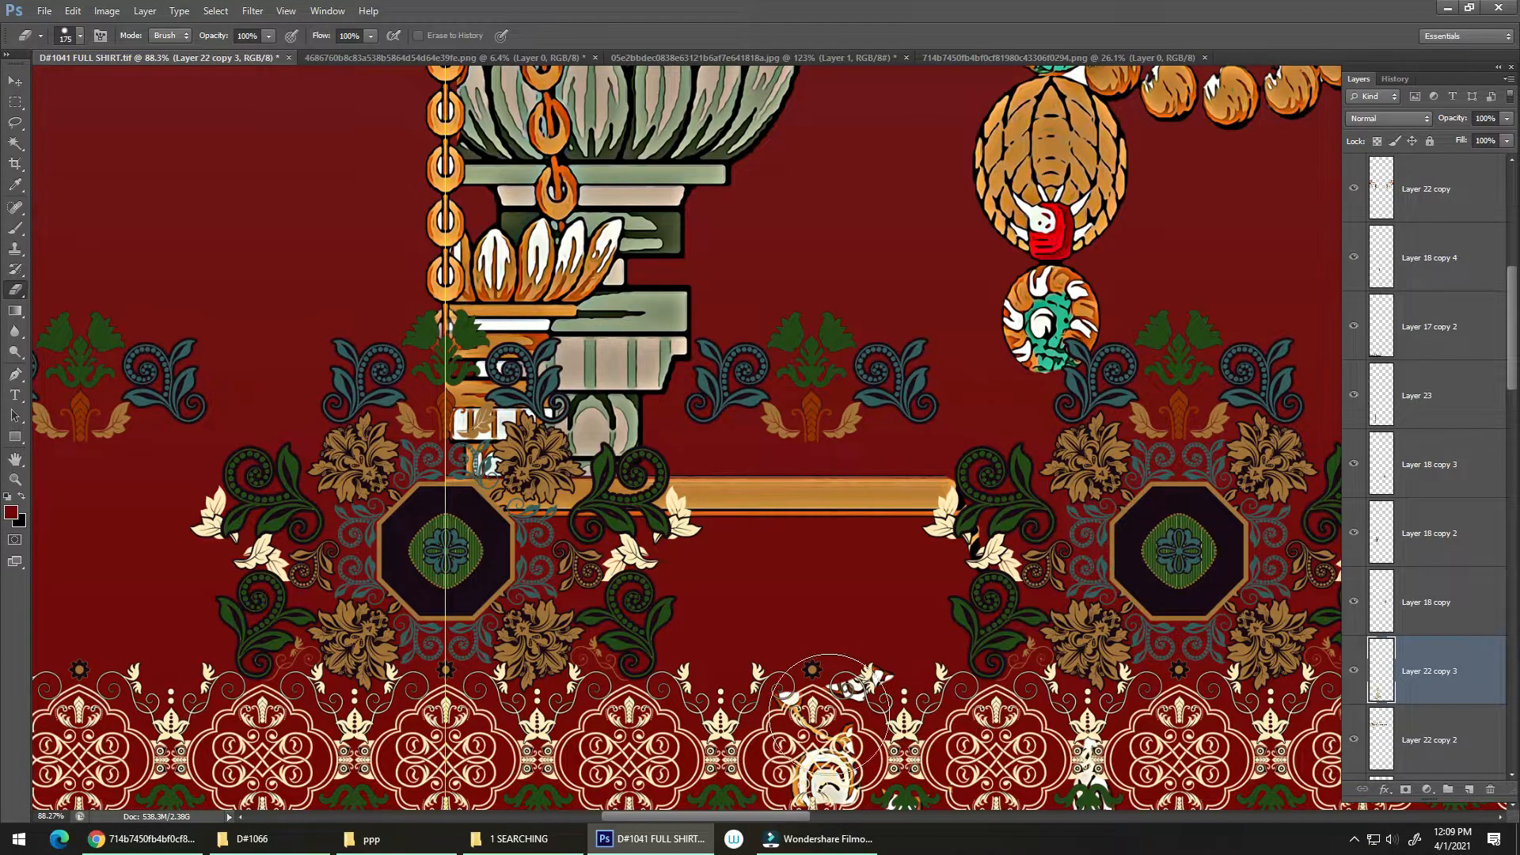
mouse_move(831, 697)
mouse_down()
mouse_move(840, 760)
mouse_move(1010, 782)
mouse_up()
drag(841, 687, 973, 581)
drag(1215, 749, 1098, 709)
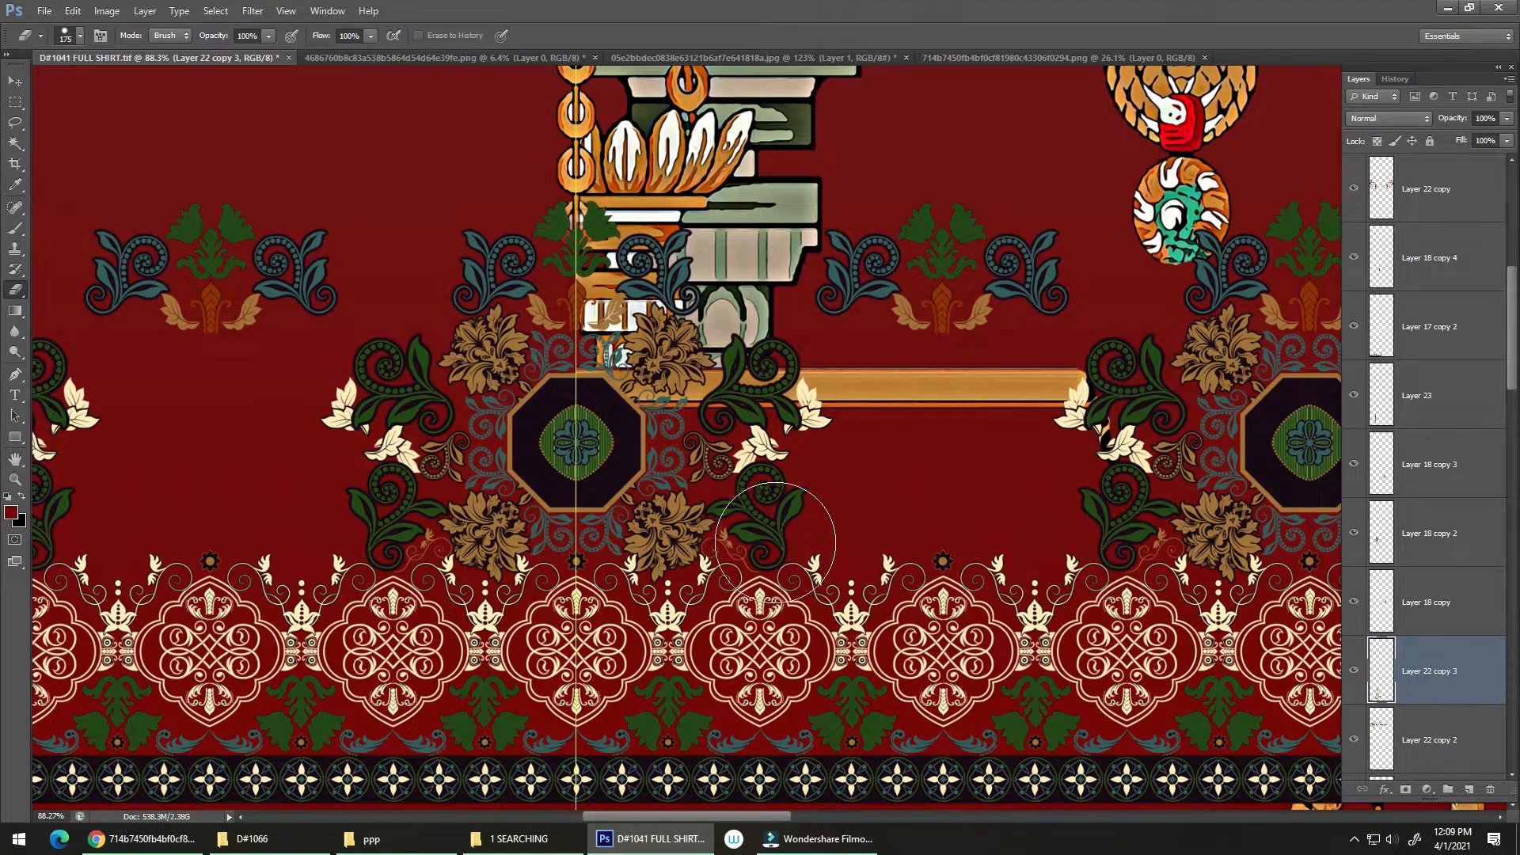
Step: Move the long central chain ornament on Layer 23 to the left edge of the gradient section
scroll(776, 573, down, 5)
scroll(777, 574, down, 3)
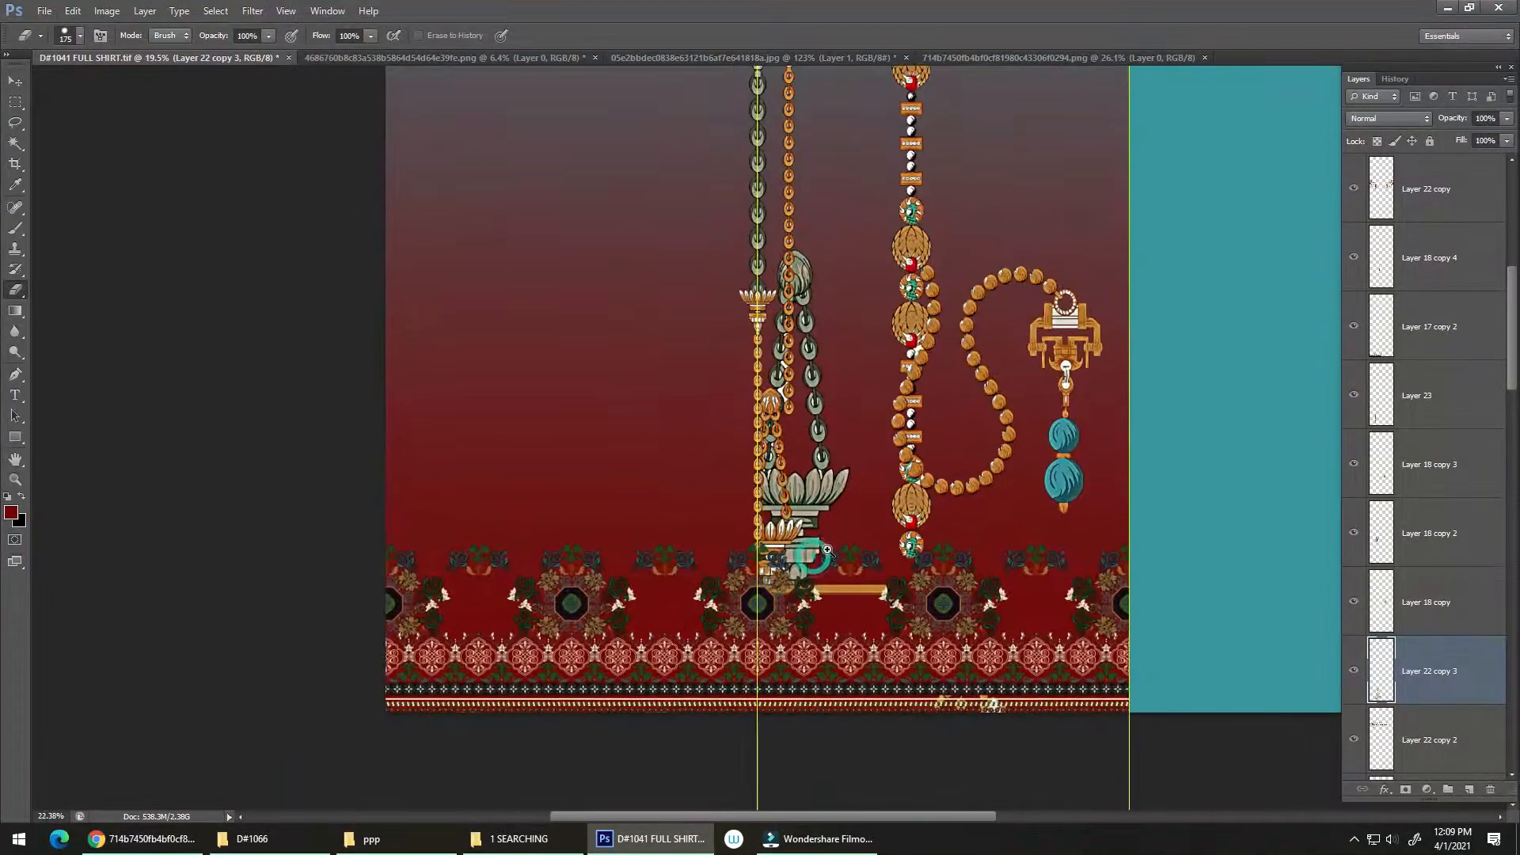
scroll(819, 529, up, 1)
key(v)
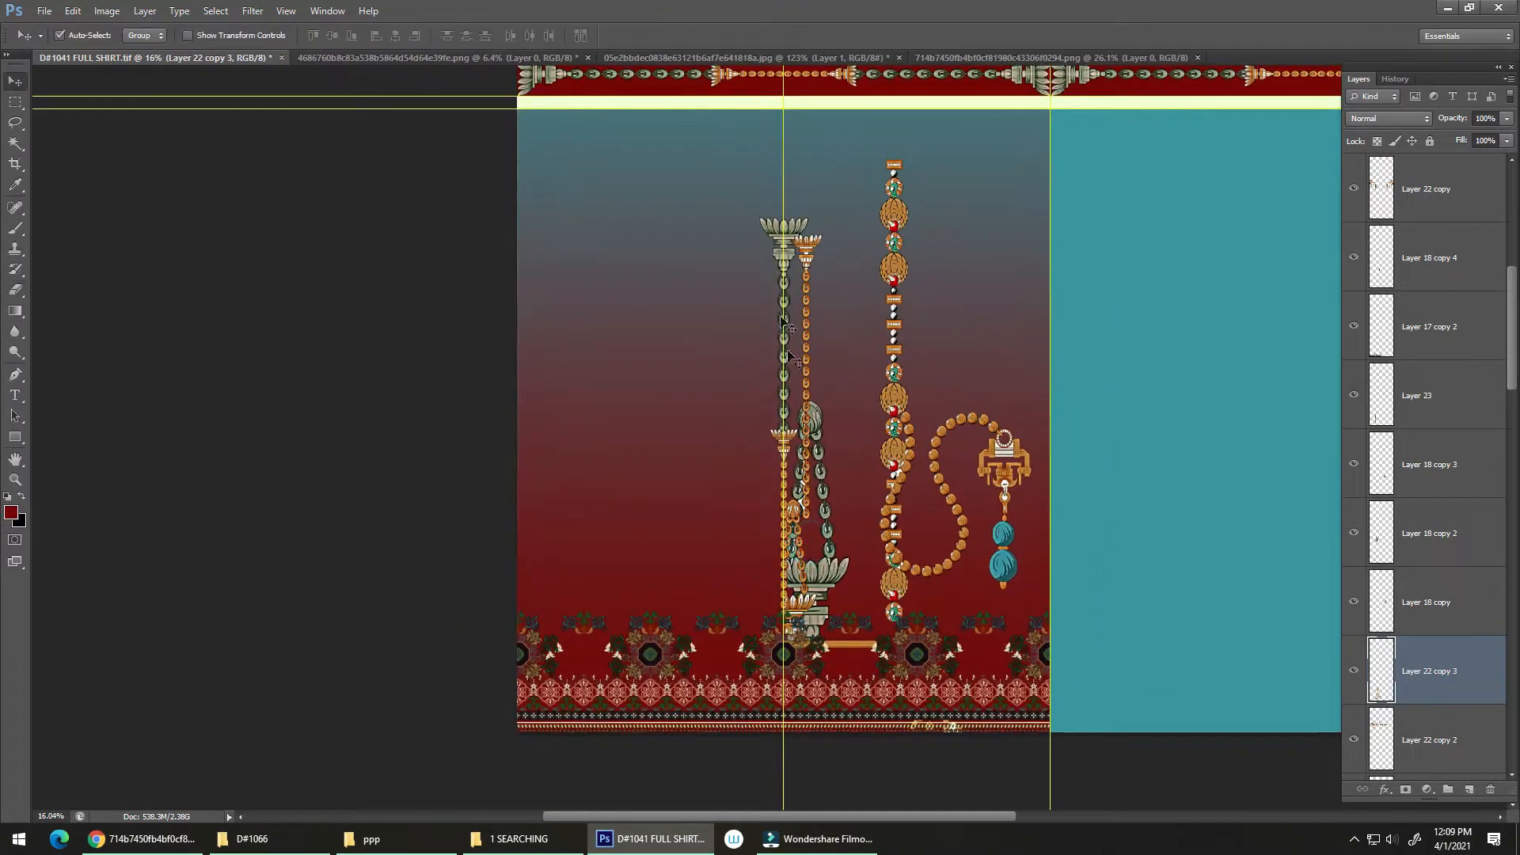
drag(782, 235, 528, 157)
Step: Try to mirror a copy of the jewelled ornament on Layer 22 copy 3 with the whole canvas selected
click(789, 257)
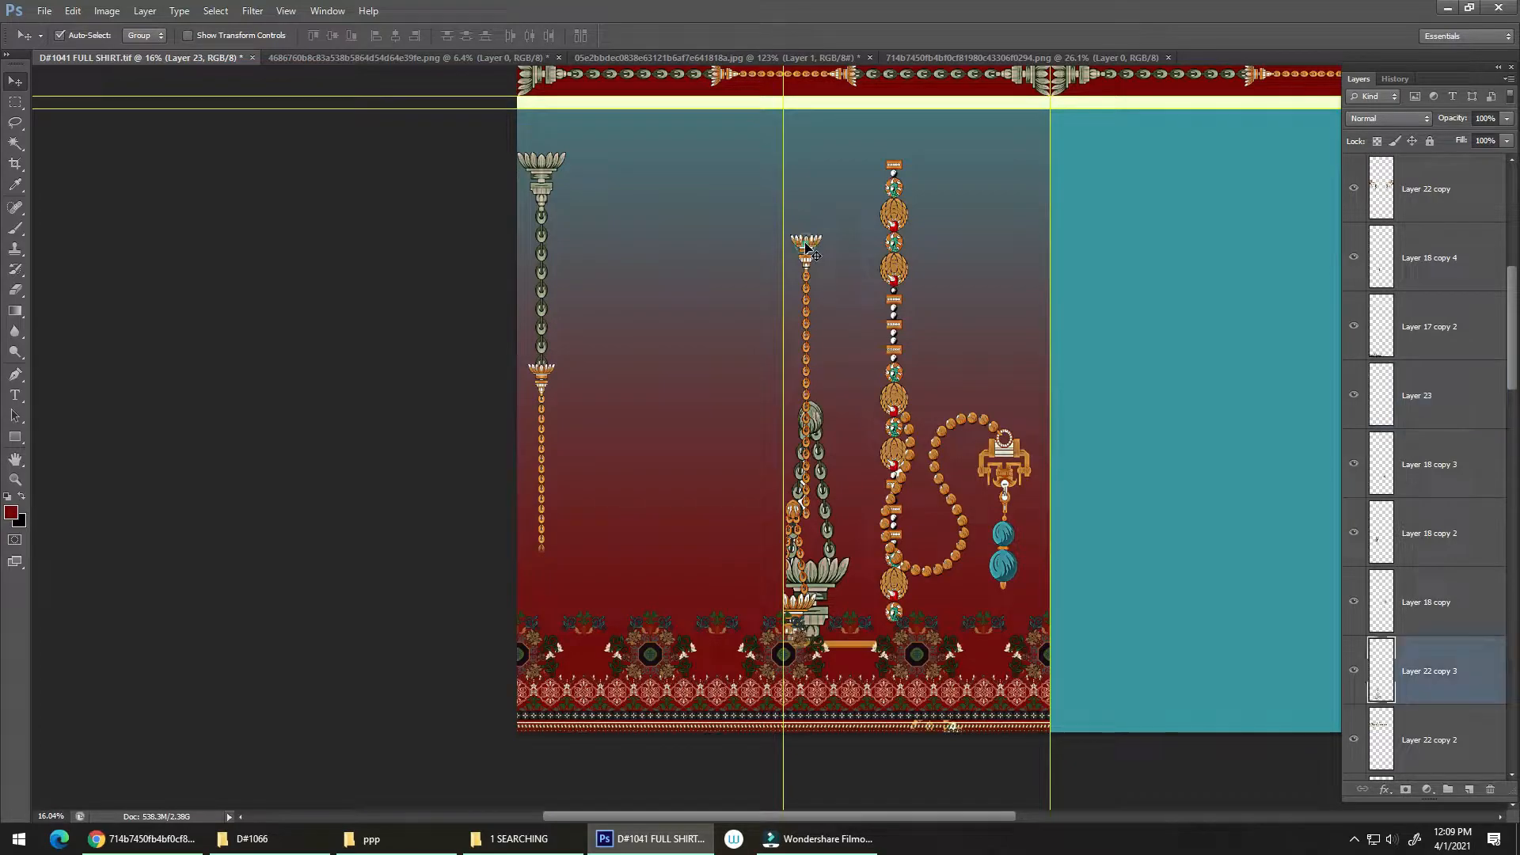
key(alt+e)
key(a)
key(h)
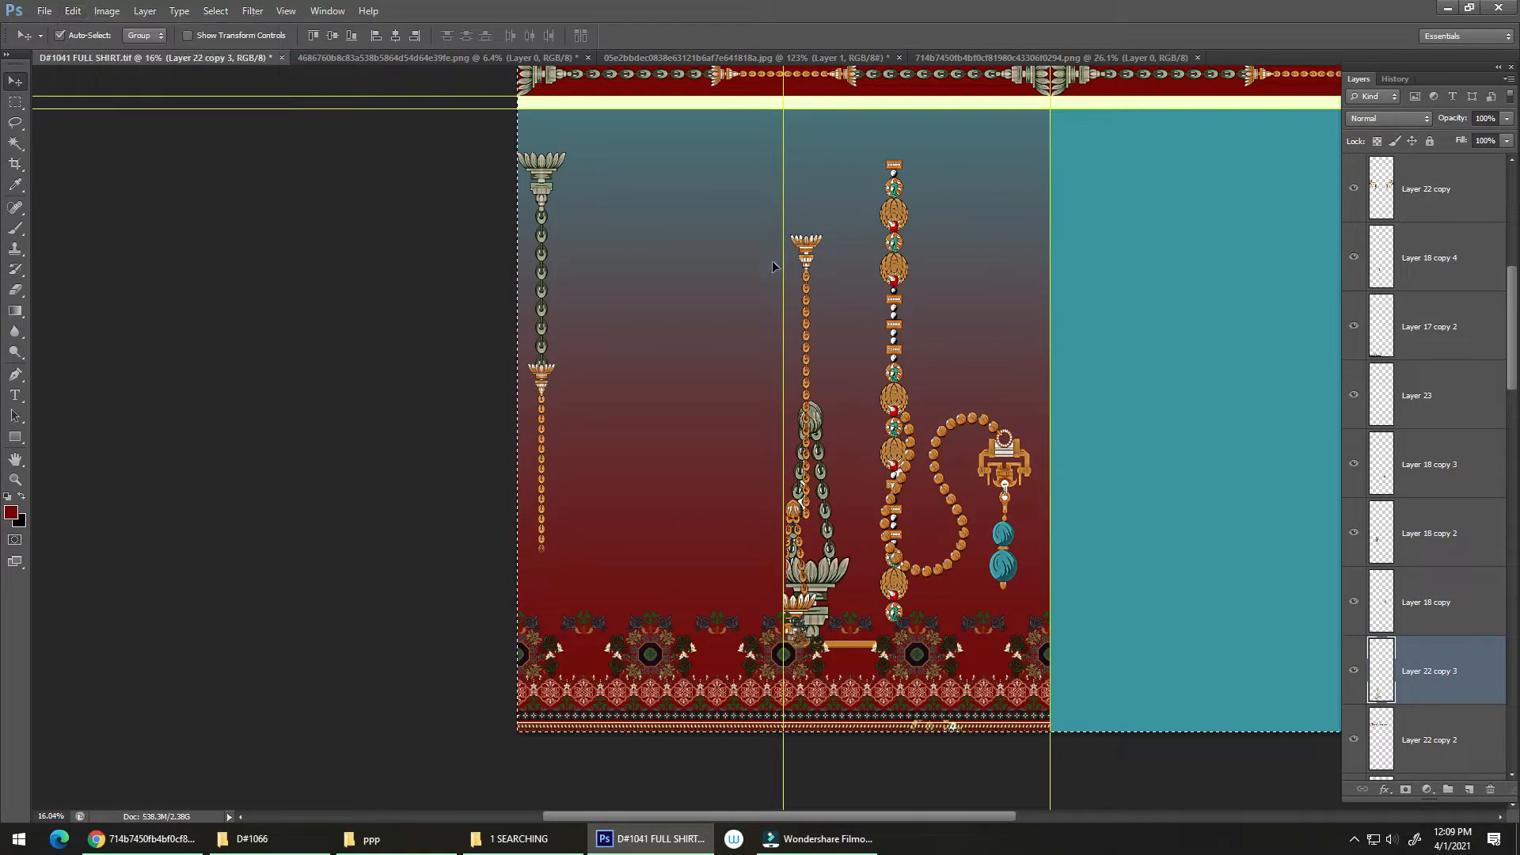
key(ctrl+z)
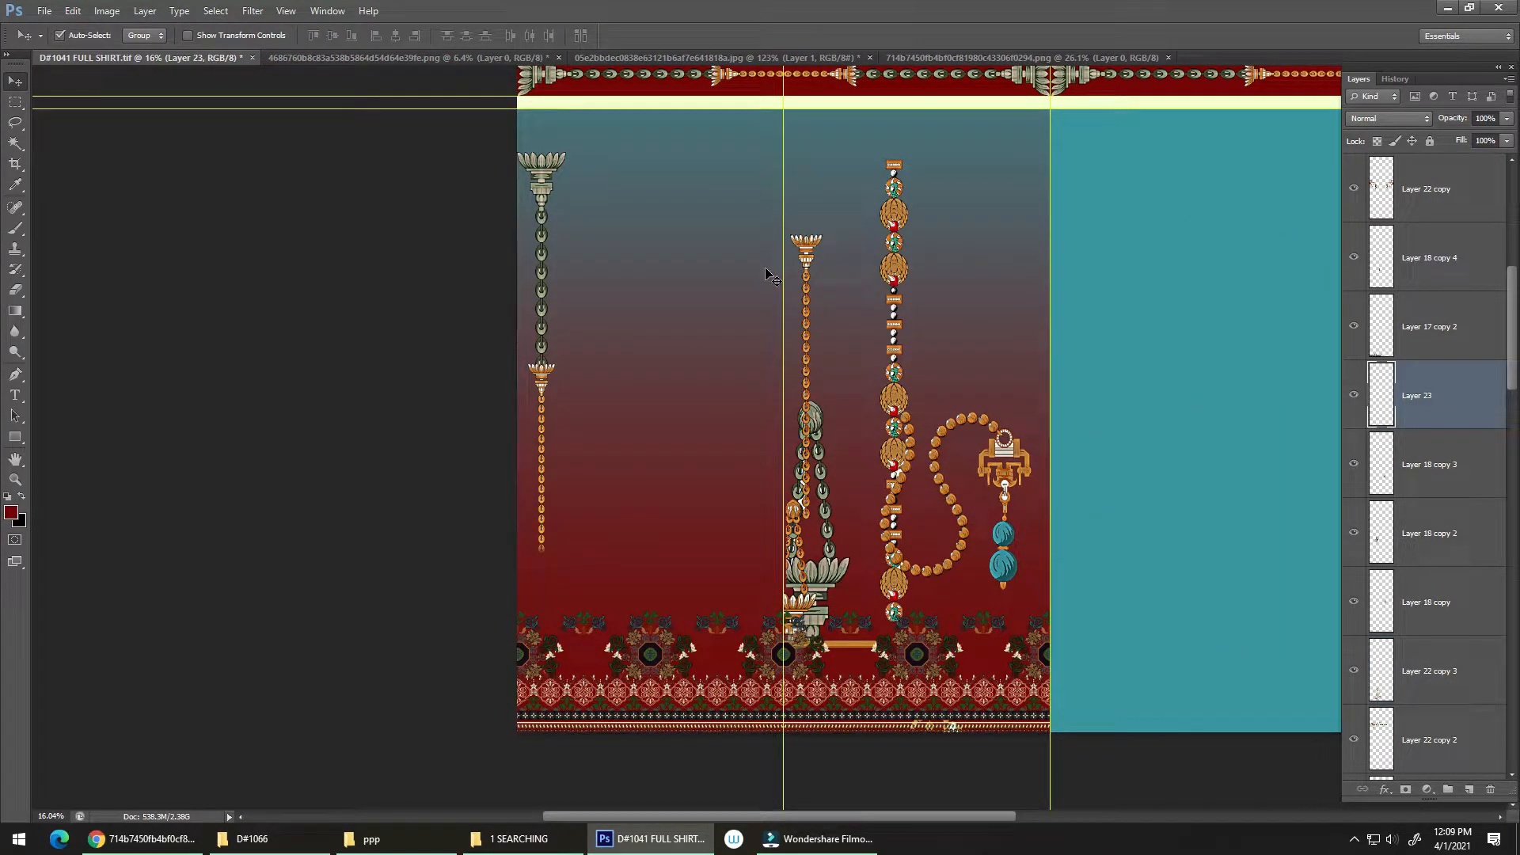
Step: Marquee-select and delete the leftover fragments of Layer 22 copy 3 along the lowest border strip
click(807, 250)
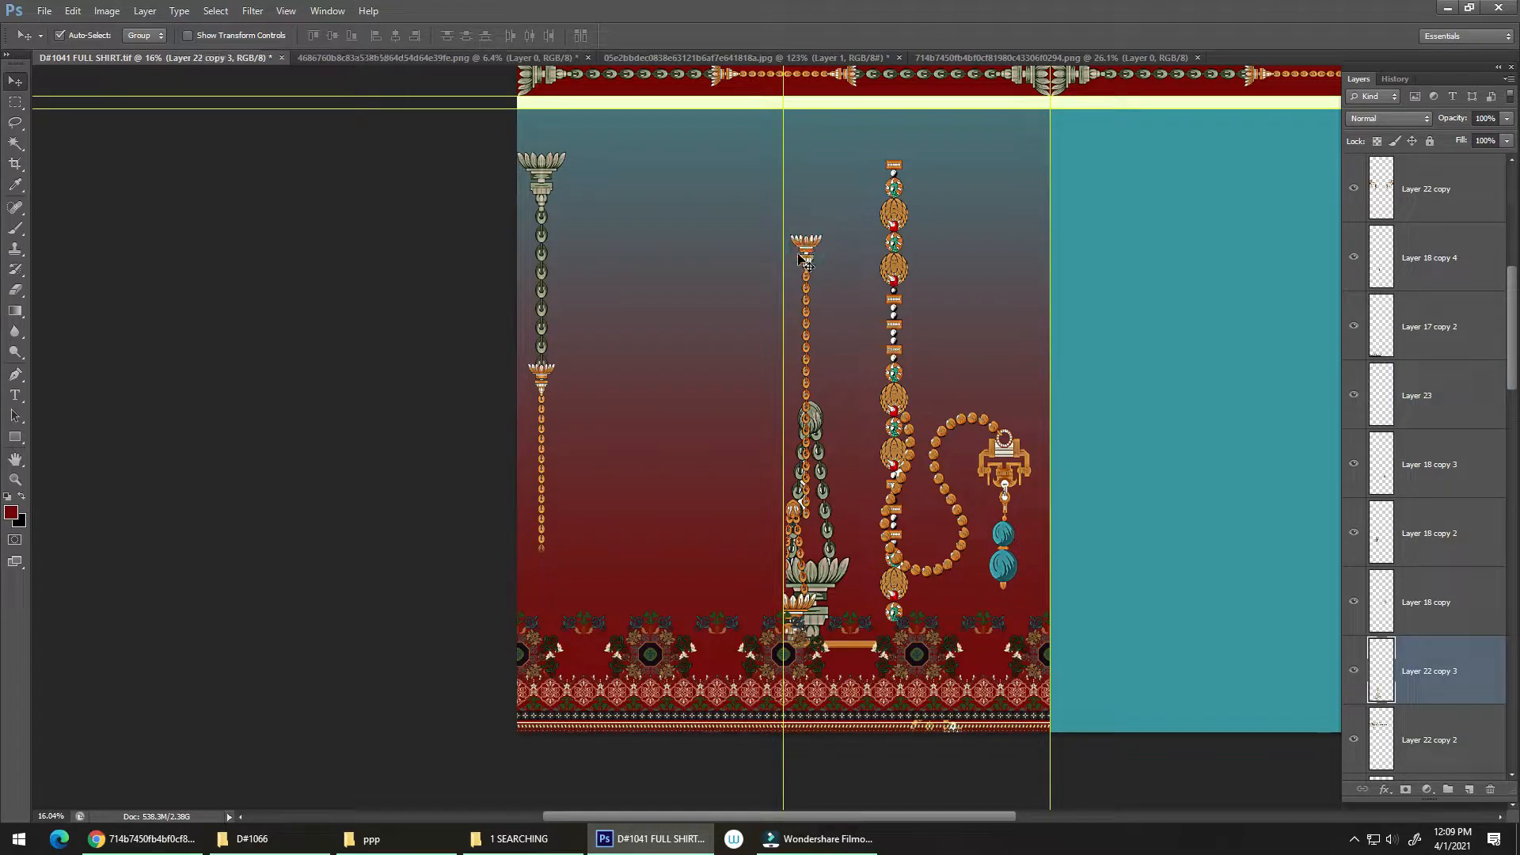
drag(803, 247, 817, 248)
key(ctrl+z)
key(m)
drag(1021, 667, 622, 825)
key(Delete)
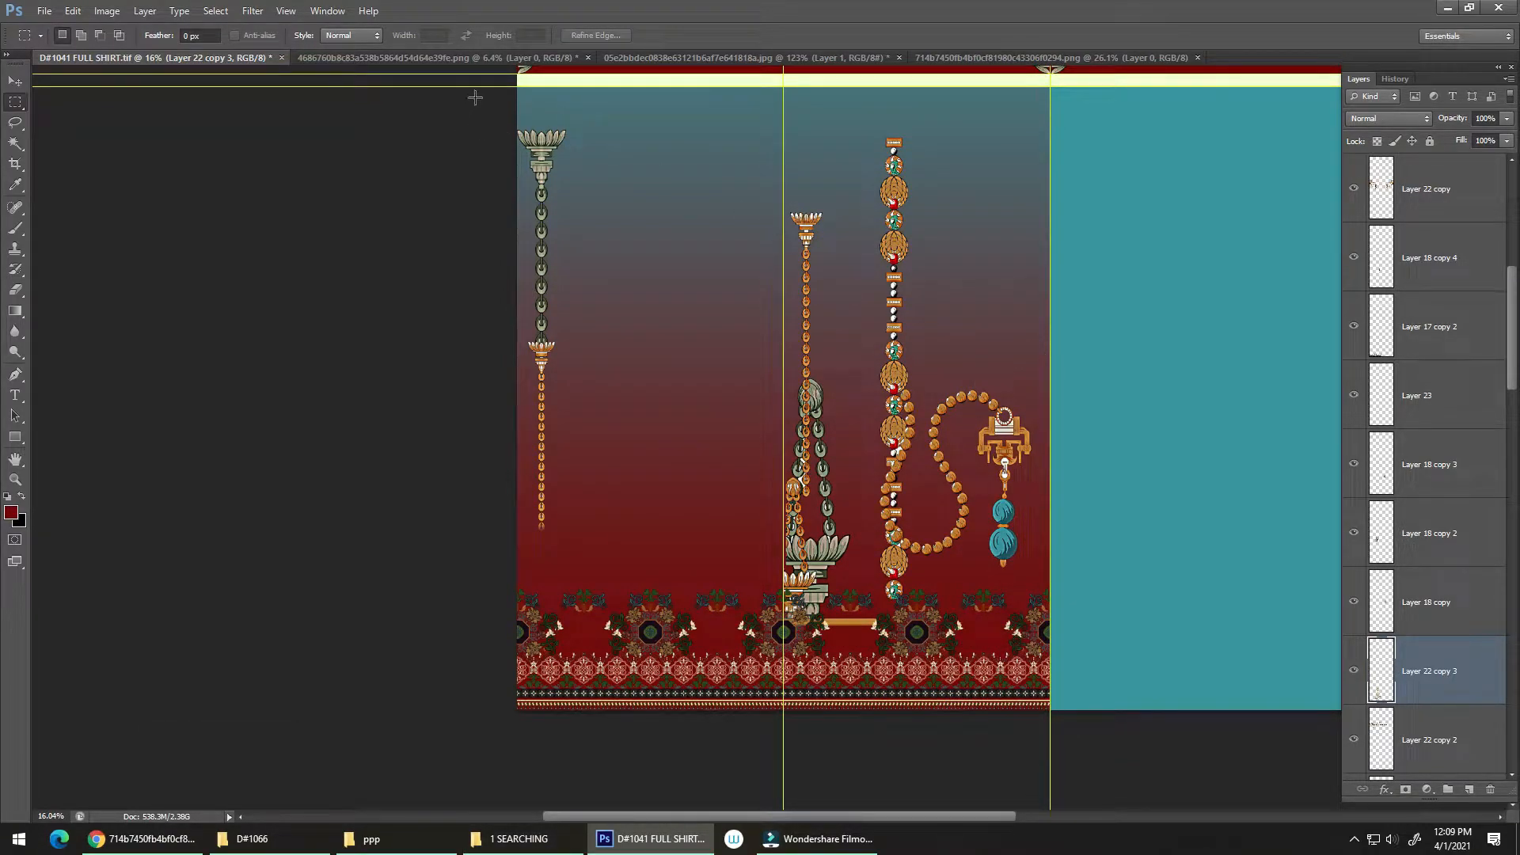
Step: Marquee the gradient section, flip a copy of the ornaments horizontally within it, clear the selection and hide the guides
drag(475, 97, 1063, 703)
key(alt+e)
key(a)
key(h)
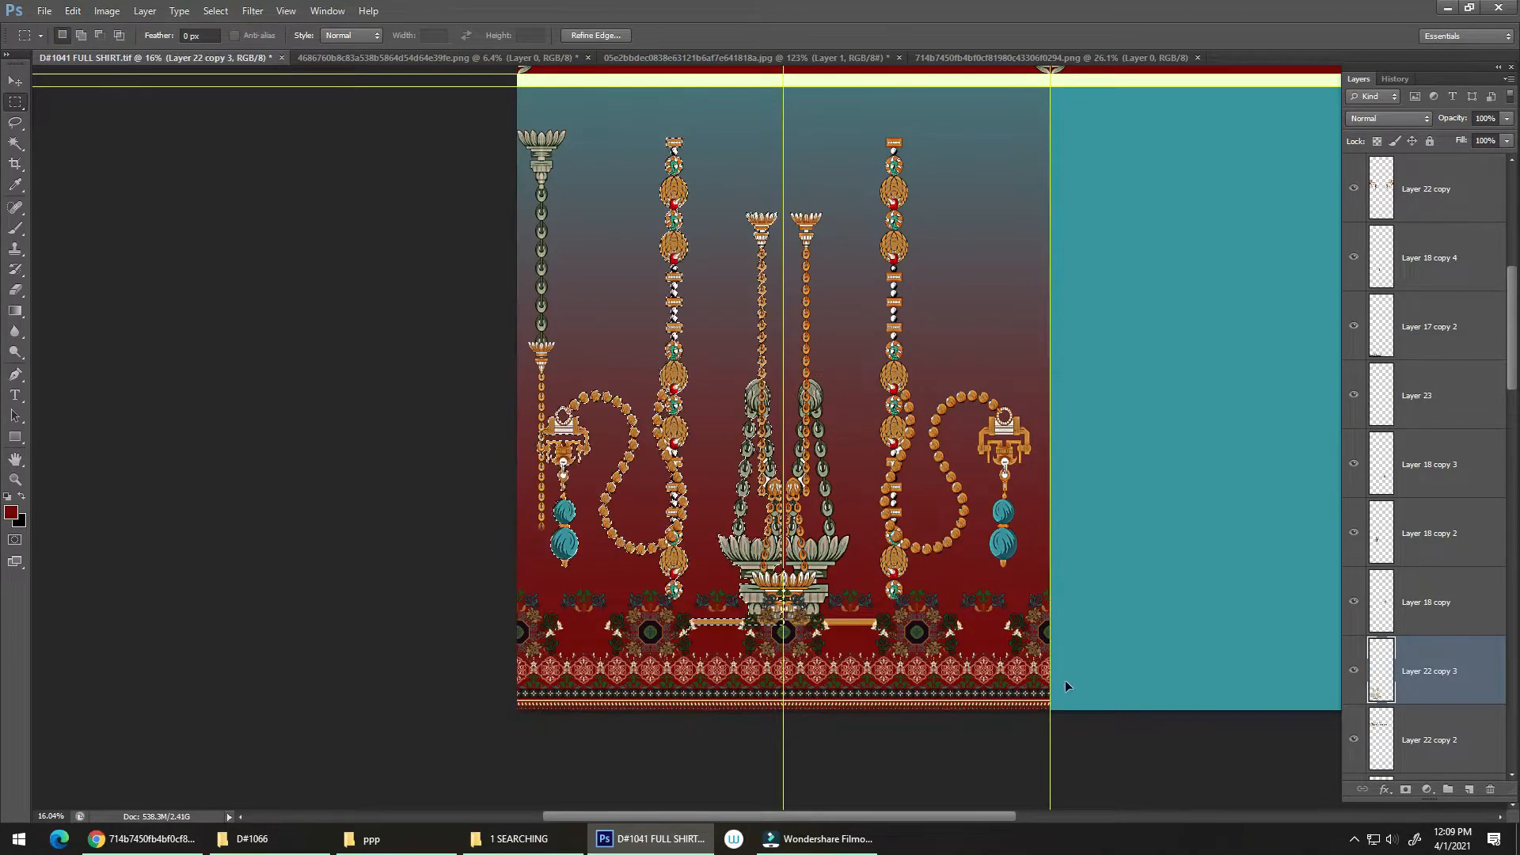
key(ctrl+d)
key(ctrl+h)
drag(867, 502, 920, 567)
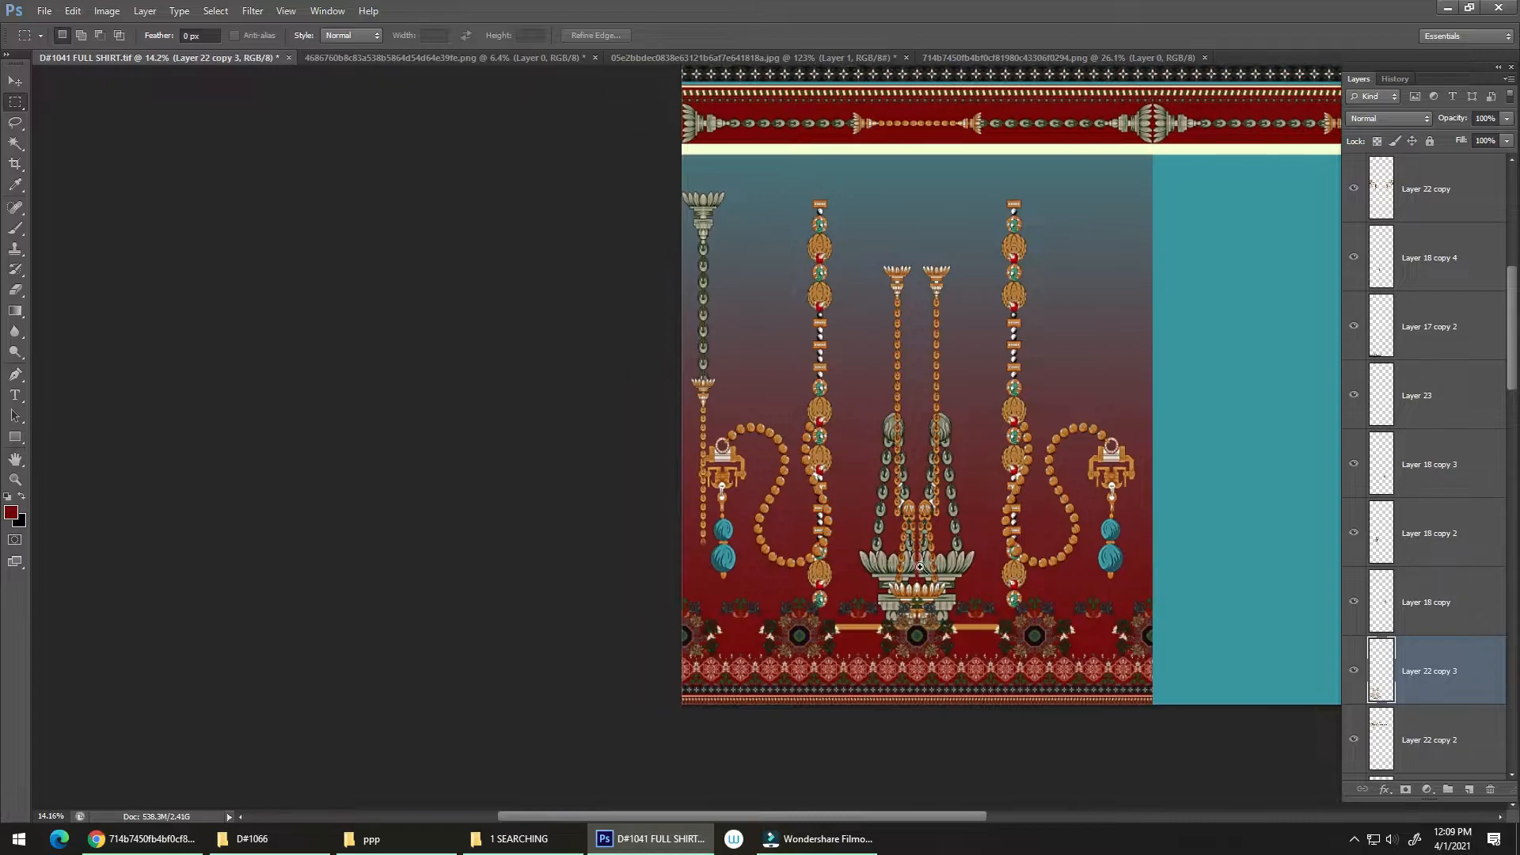
Step: Undo the mirrored copy and shift the ornament half left until its cut edge meets the central guide
key(ctrl+minus)
key(v)
drag(724, 404, 1213, 559)
click(957, 588)
drag(875, 537, 1032, 489)
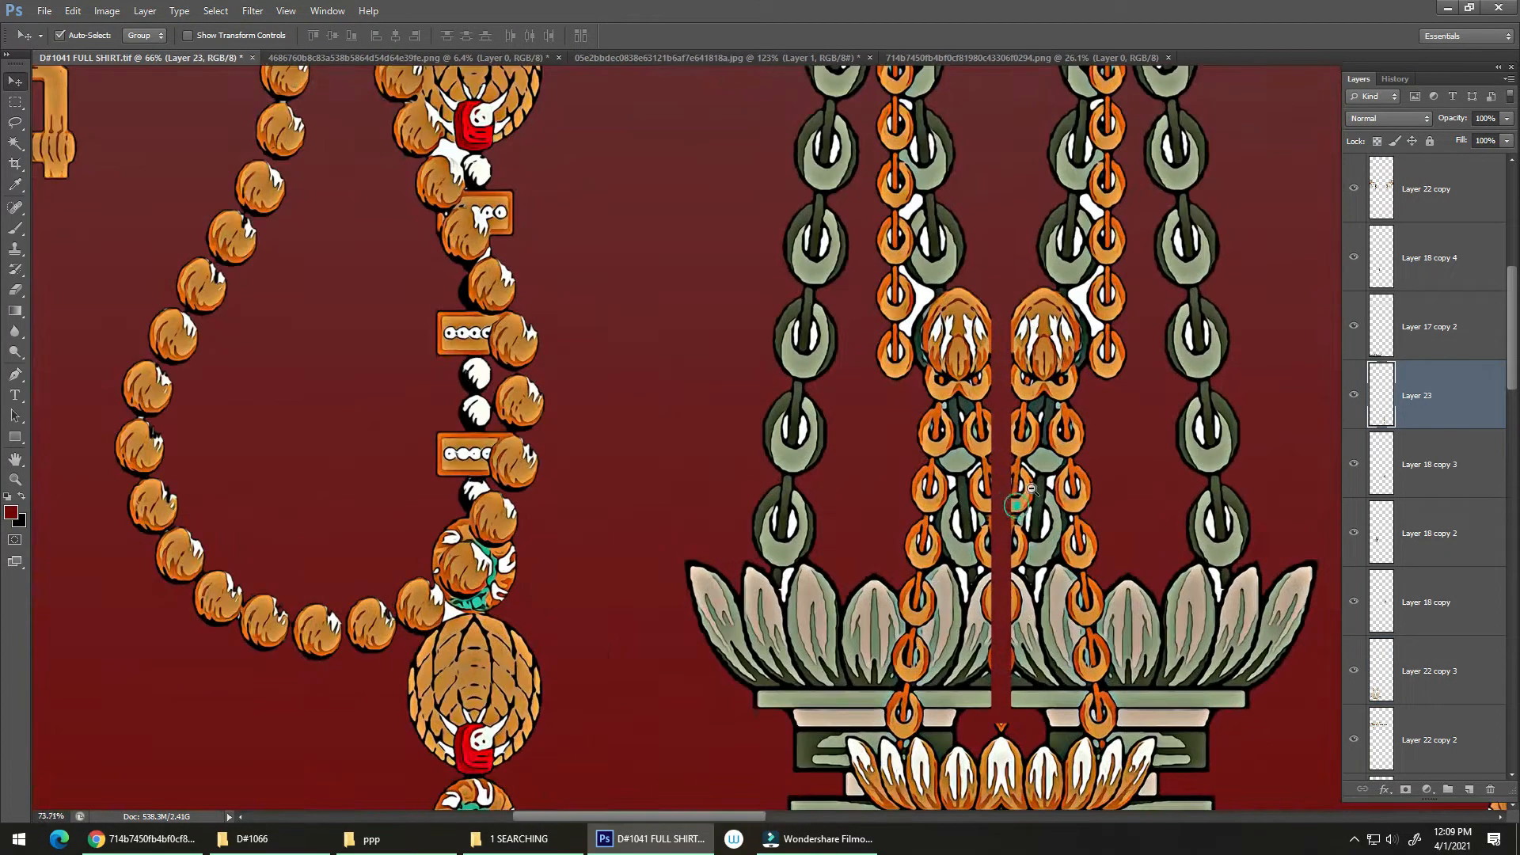
click(1021, 520)
key(ctrl+alt+z)
key(ctrl+alt+z)
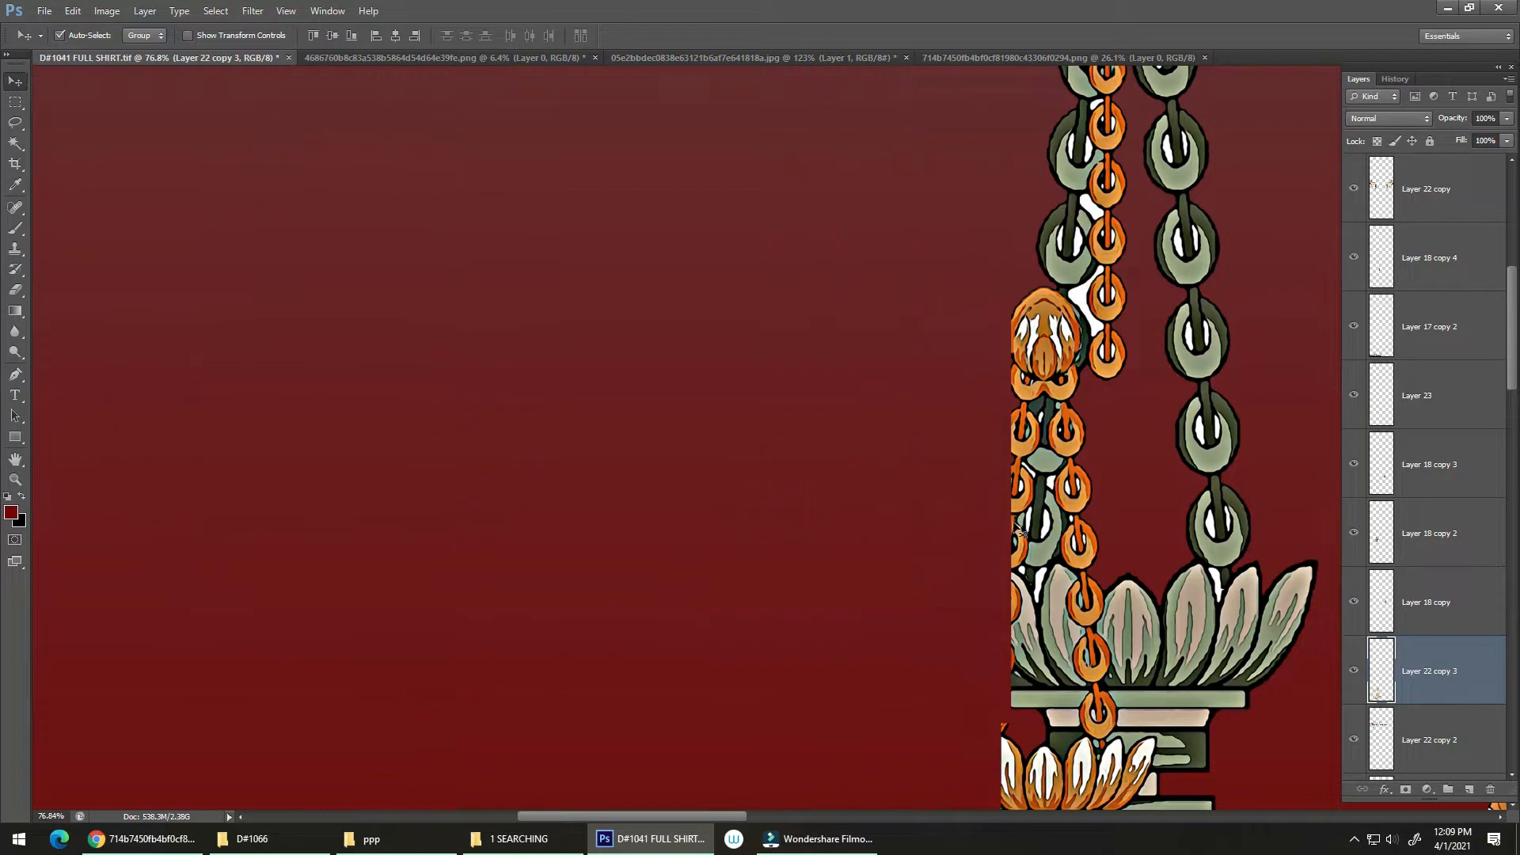
ctrl+click(992, 505)
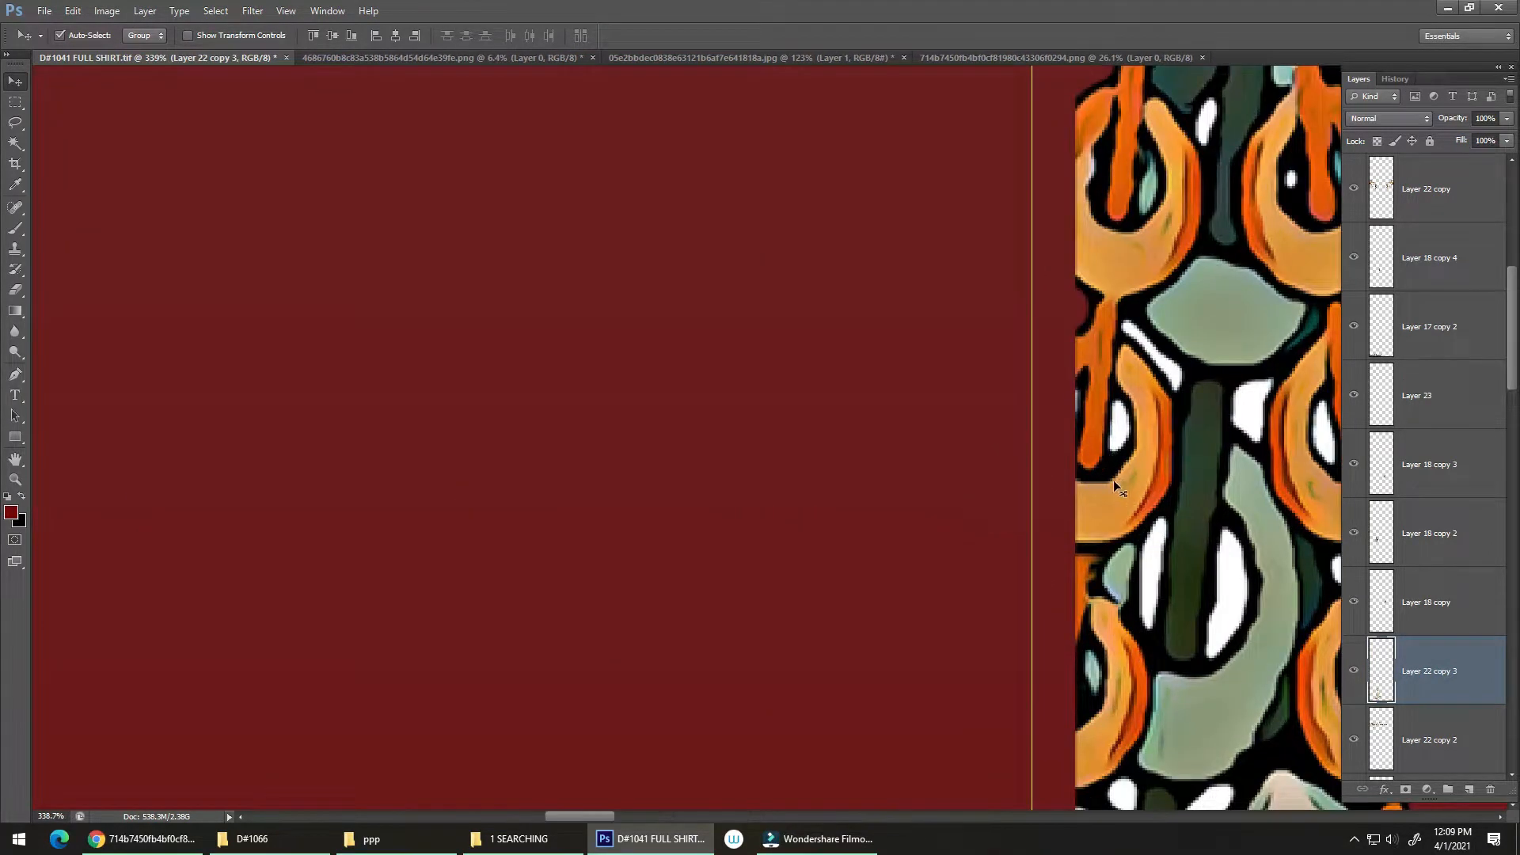
mouse_move(1121, 486)
mouse_down()
mouse_move(1067, 488)
mouse_move(1099, 466)
mouse_up()
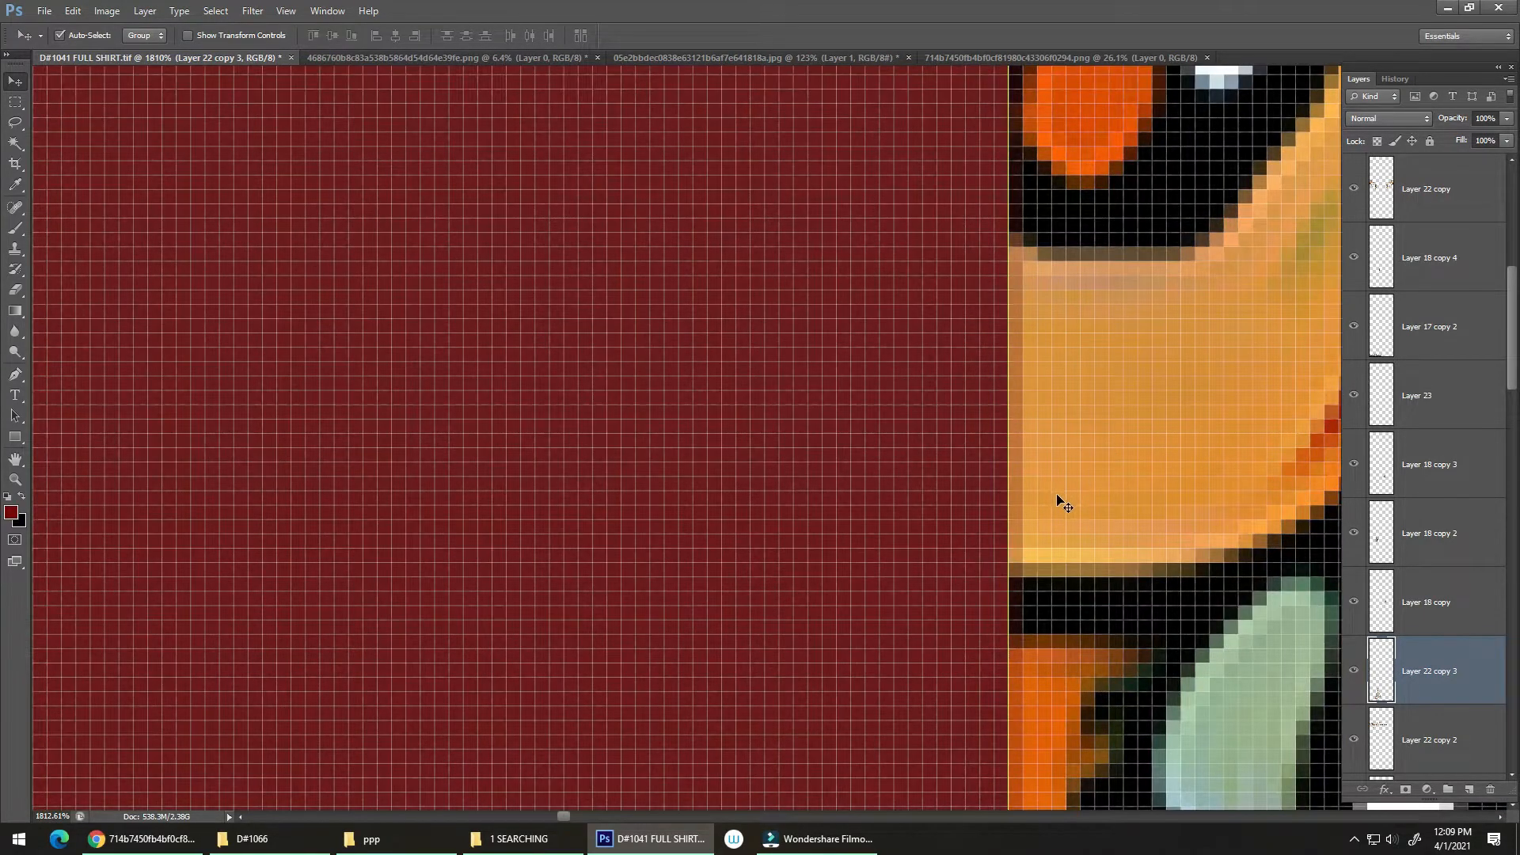
Step: Try to flip a copy of the aligned ornament half horizontally with the whole canvas selected
key(alt+e)
key(a)
key(h)
drag(1031, 533, 740, 595)
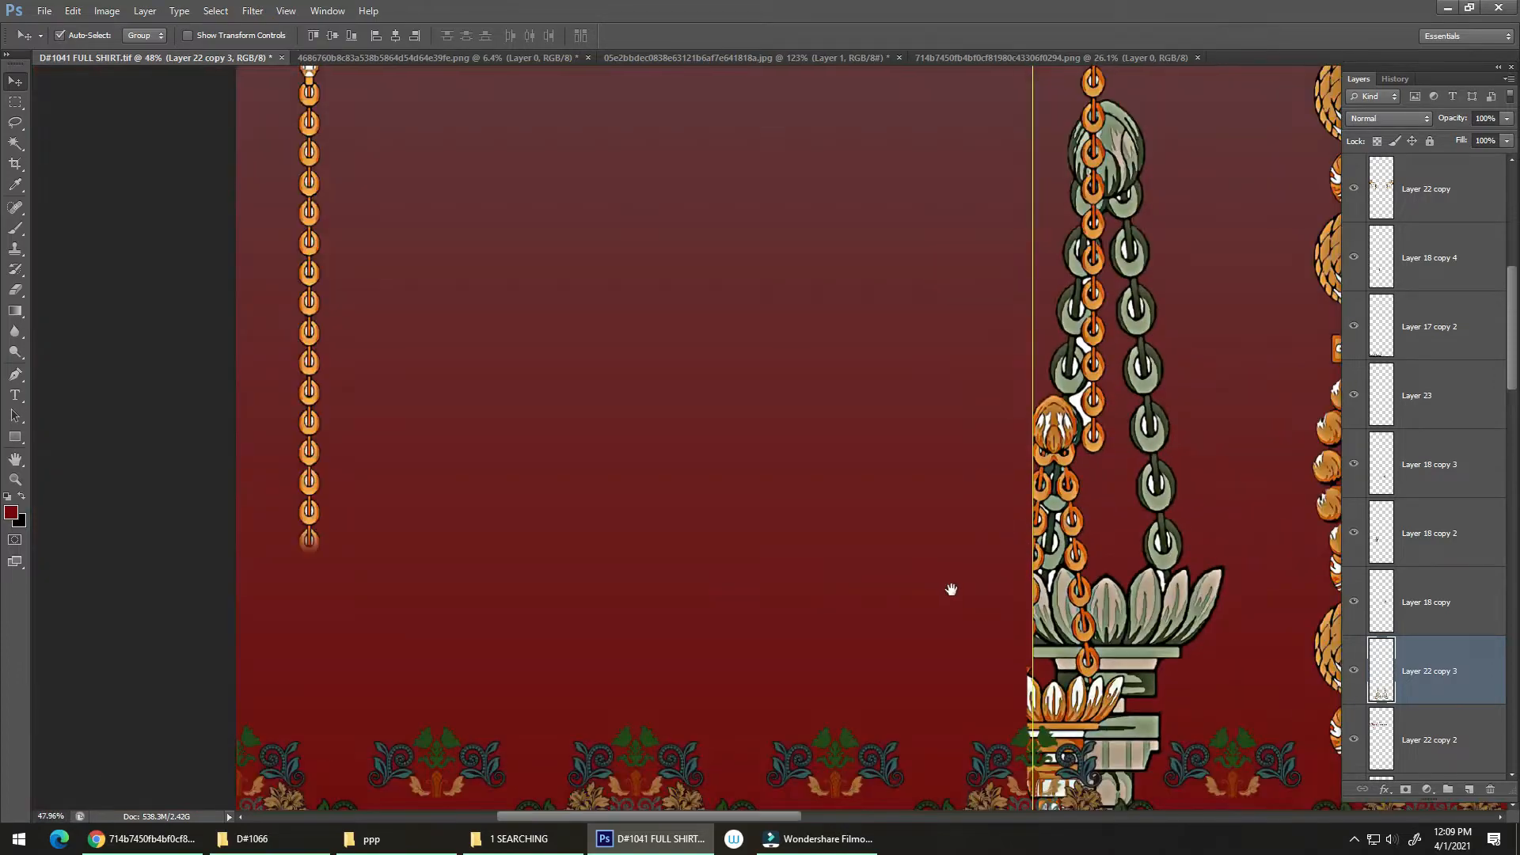
mouse_move(966, 594)
mouse_down()
mouse_move(820, 610)
mouse_move(982, 593)
mouse_up()
key(ctrl+alt+z)
key(ctrl+alt+z)
key(ctrl+alt+z)
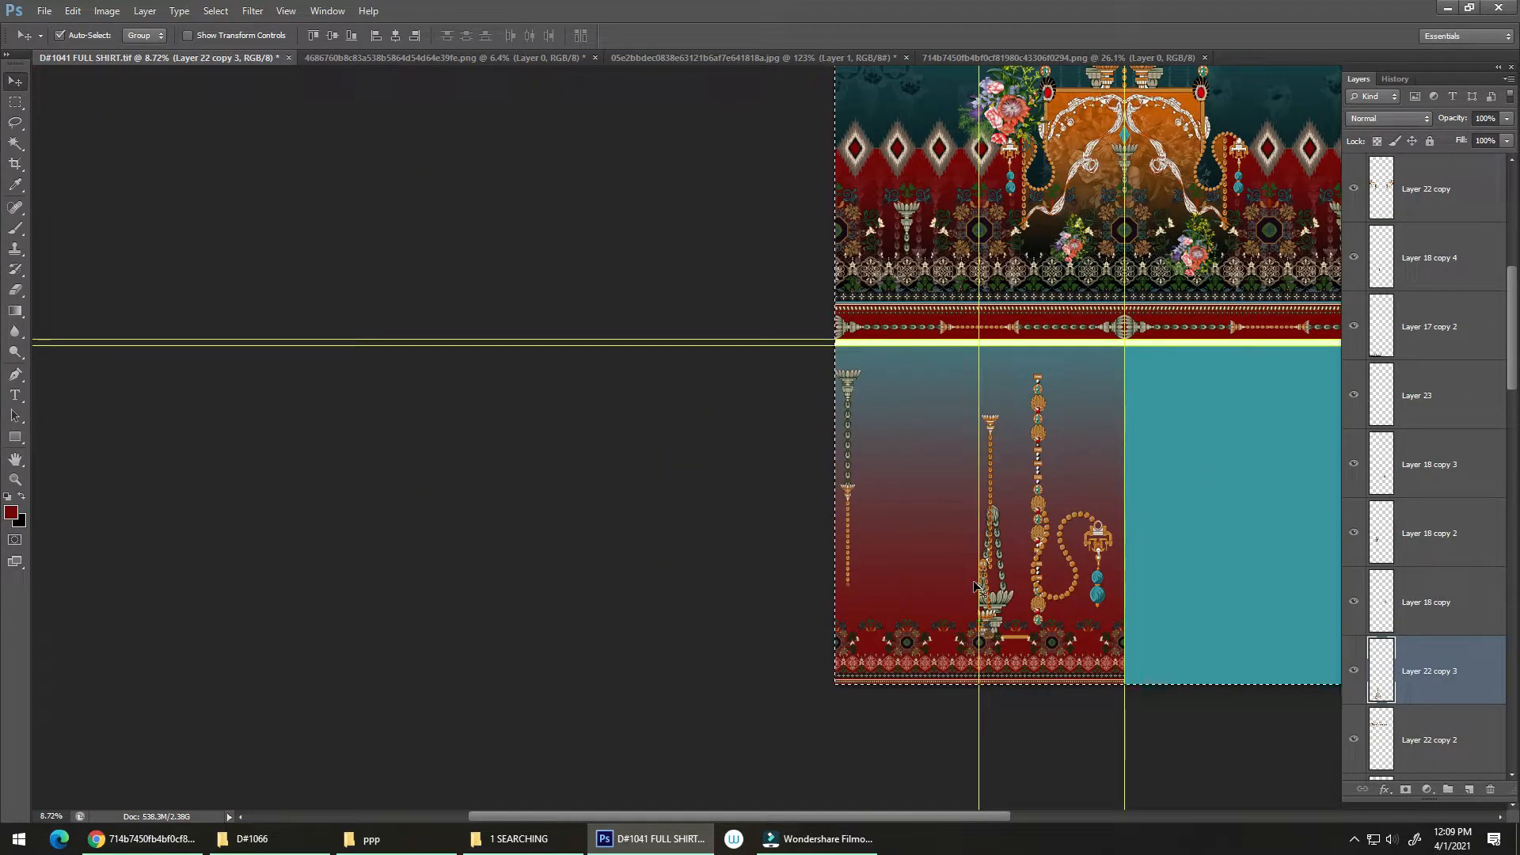
Step: Marquee only the gradient section, mirror a copy of the ornament half across its centre, hide the guides and clear the selection
key(ctrl+d)
key(m)
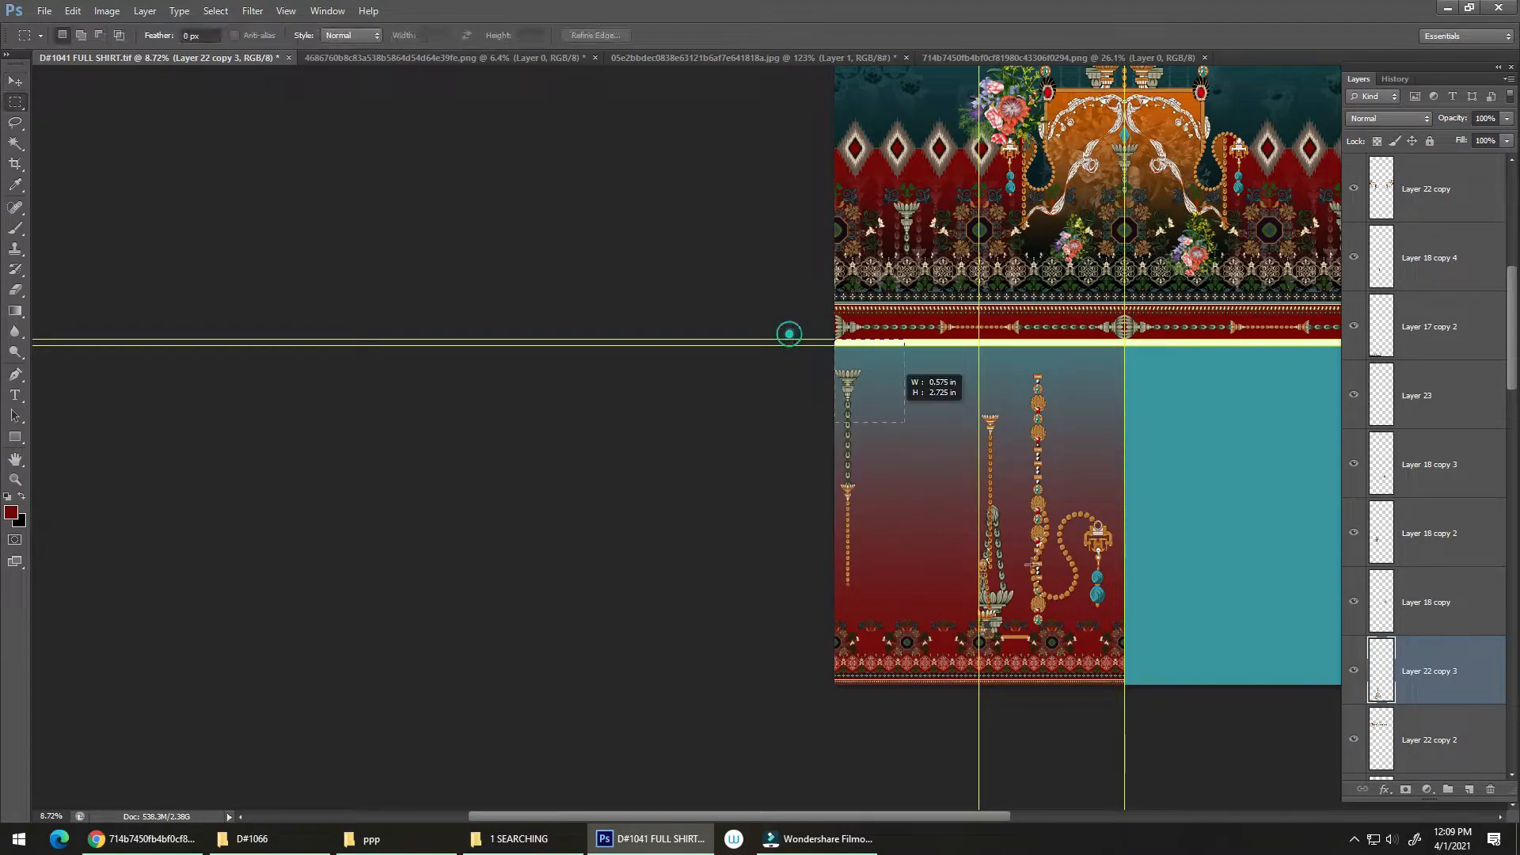
drag(788, 333, 1125, 744)
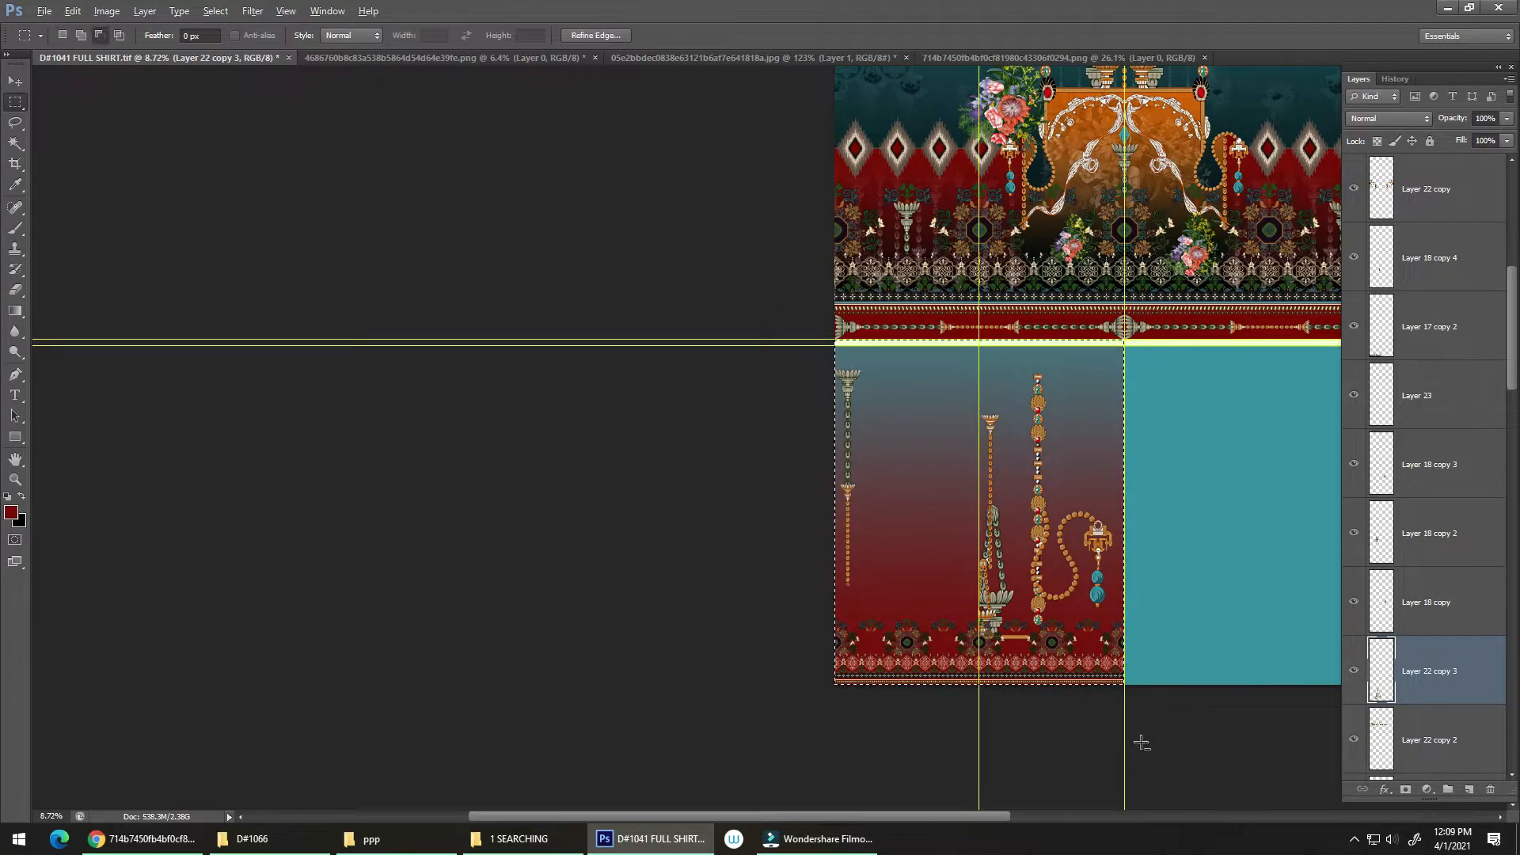
key(alt+e)
key(a)
key(h)
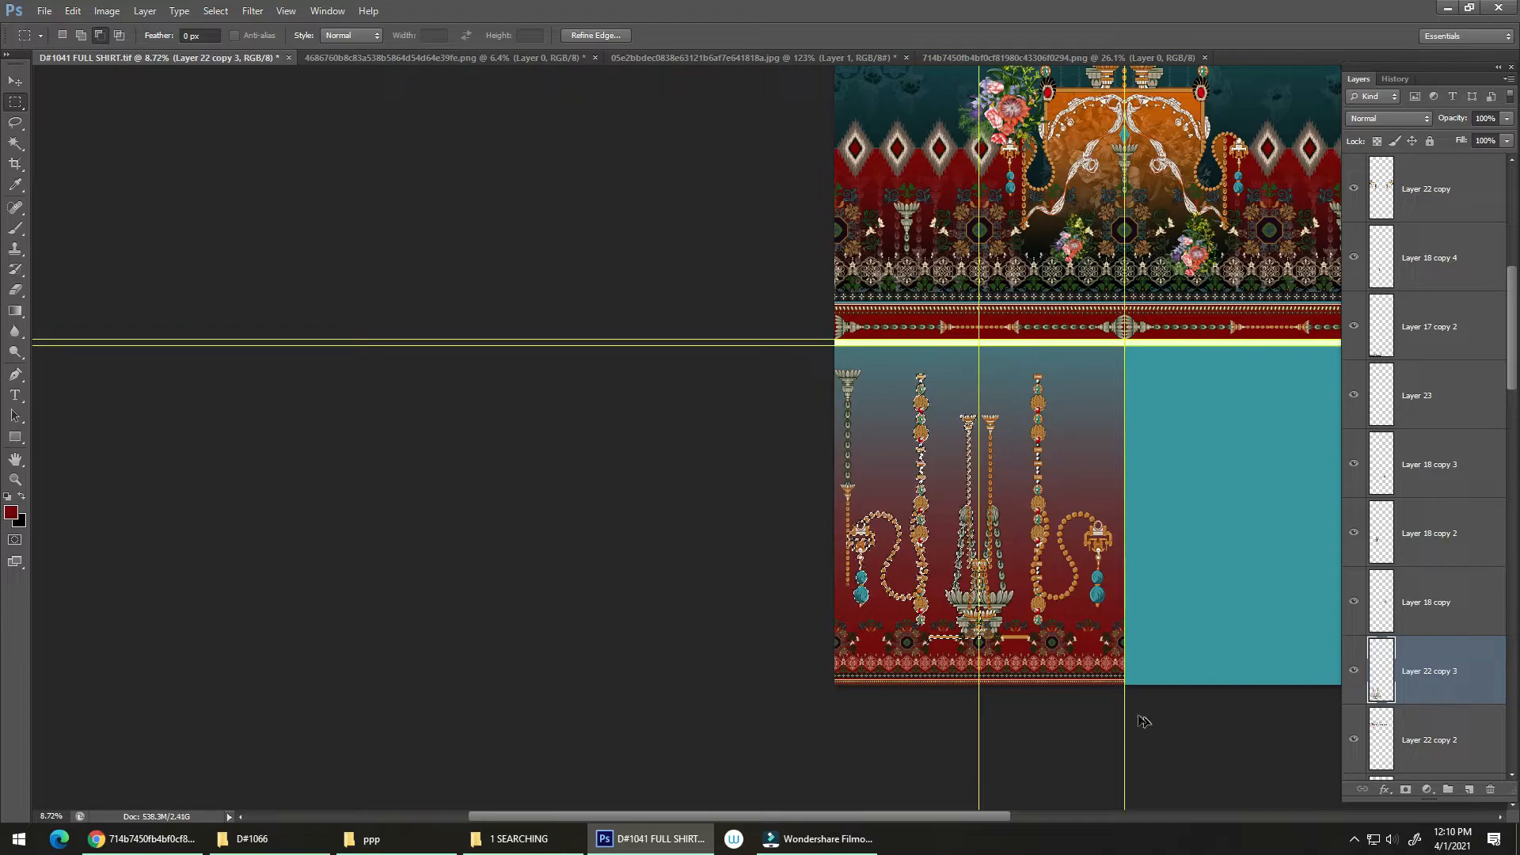
key(ctrl+h)
key(ctrl+d)
Step: Move the long chain ornament on Layer 23 out of the gradient section onto the plain teal section beside it
drag(975, 581, 1096, 388)
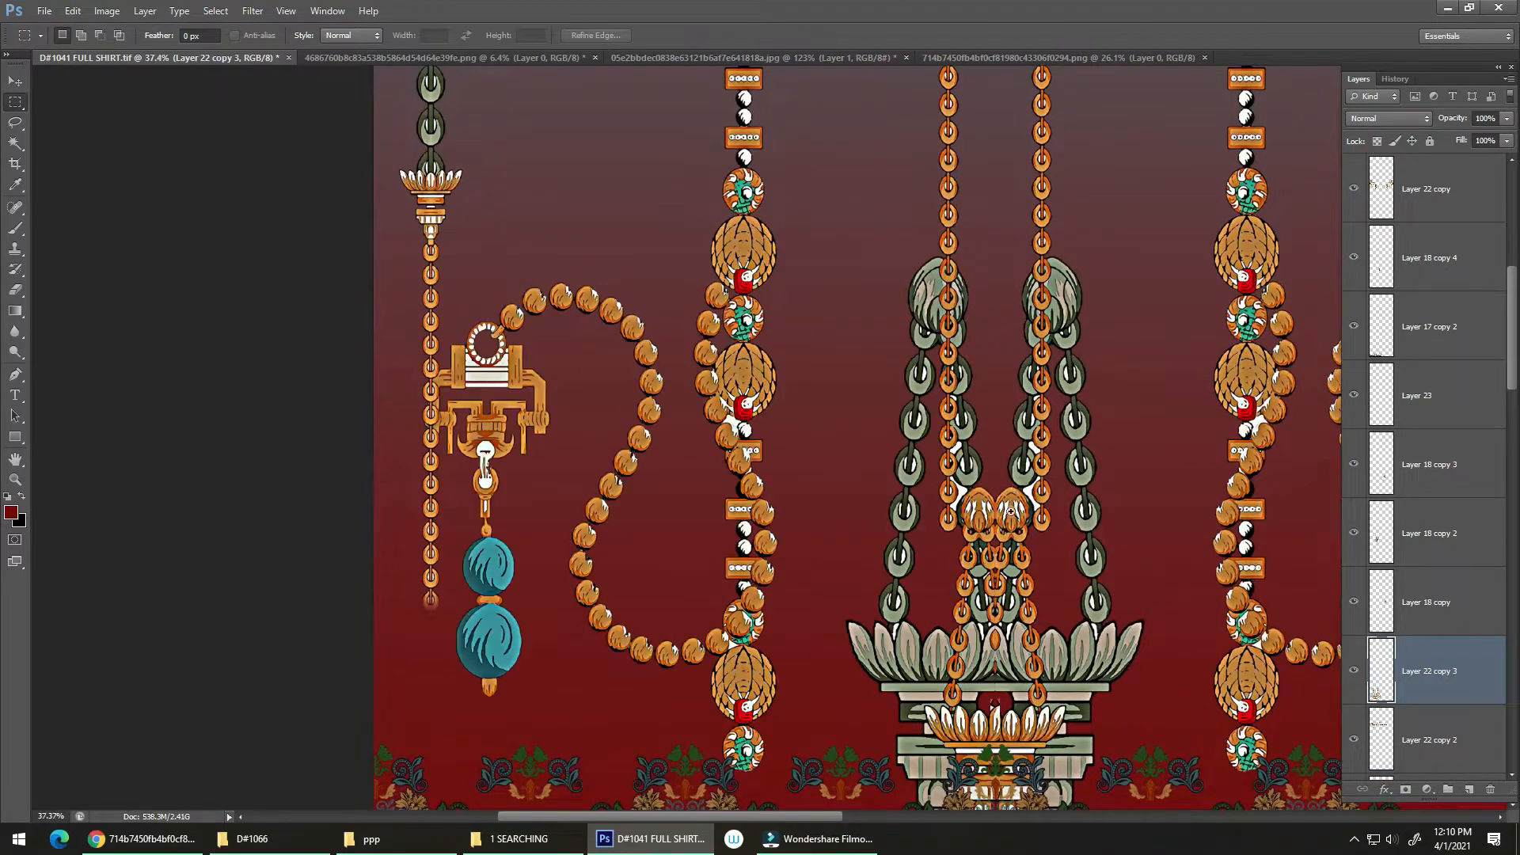
drag(999, 513, 946, 523)
drag(971, 523, 979, 591)
drag(974, 592, 972, 590)
key(v)
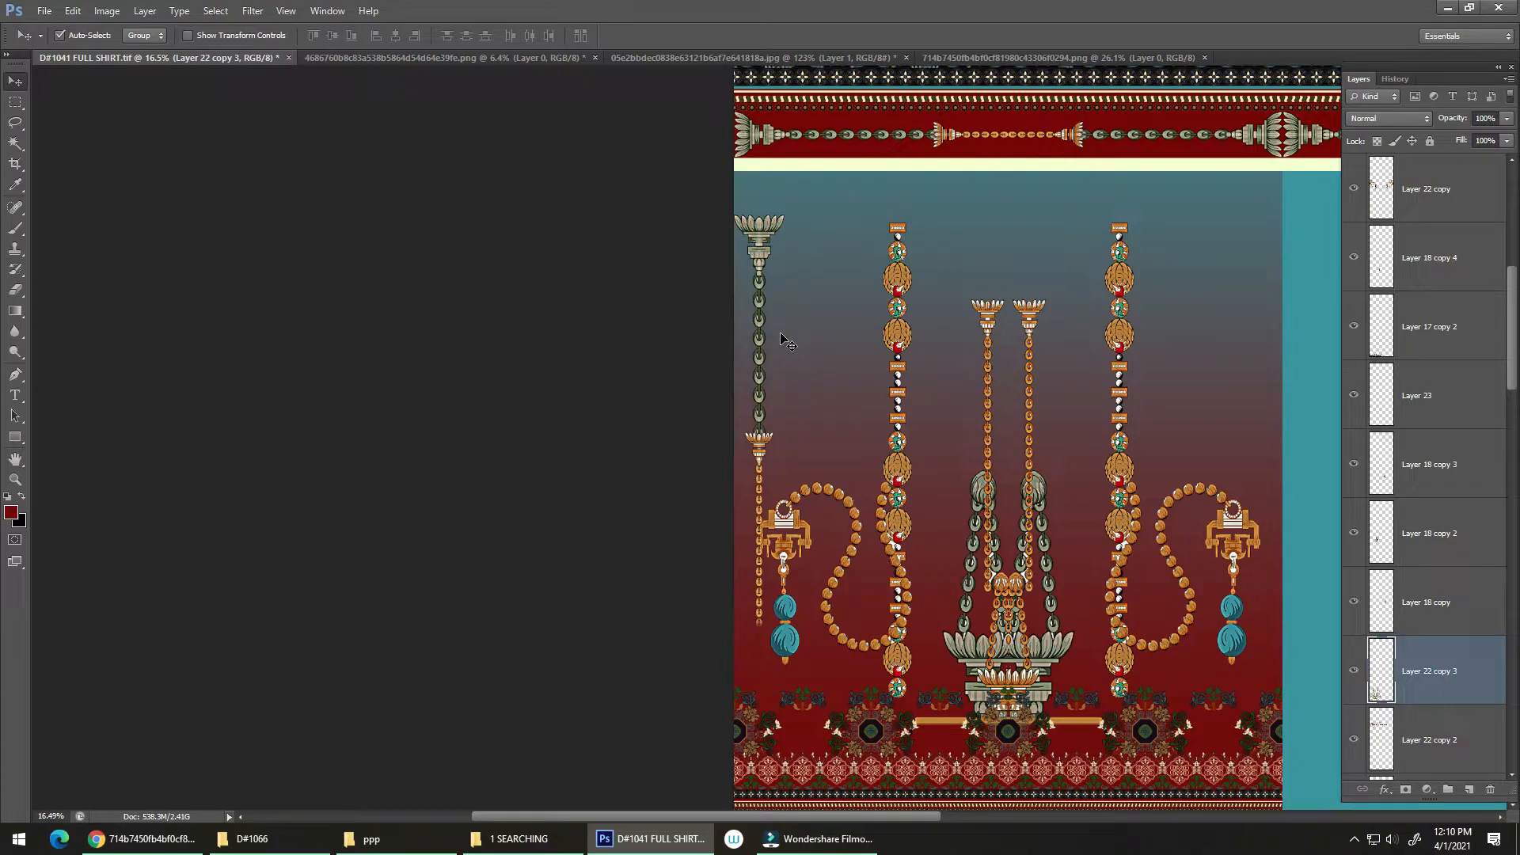
click(772, 235)
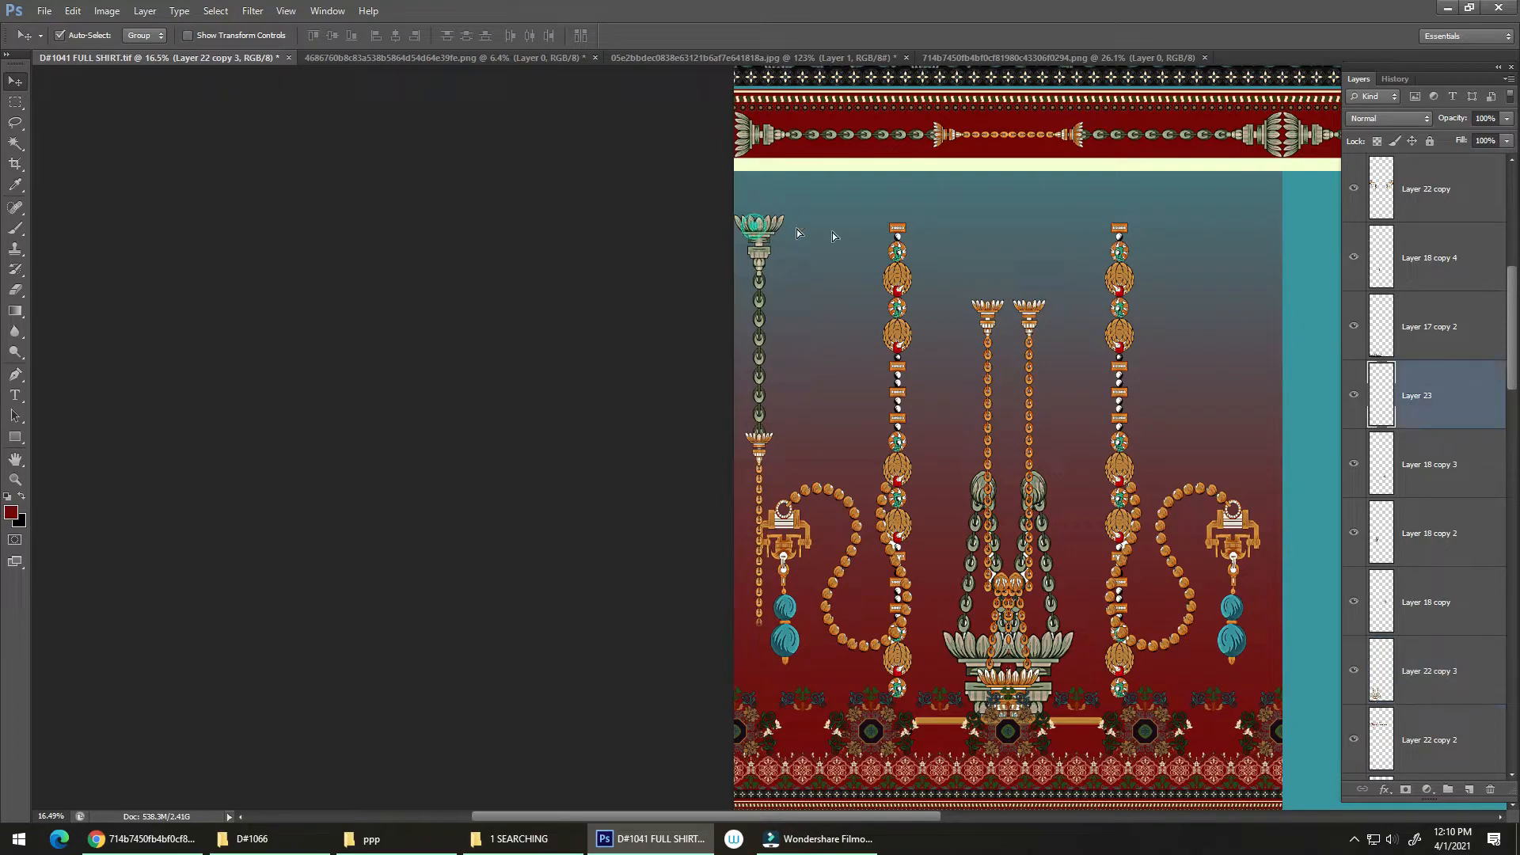
drag(1139, 441, 835, 436)
drag(479, 235, 1186, 293)
Step: Examine the mirrored ornament section in the context of the whole shirt design
scroll(726, 590, down, 3)
drag(726, 590, 710, 511)
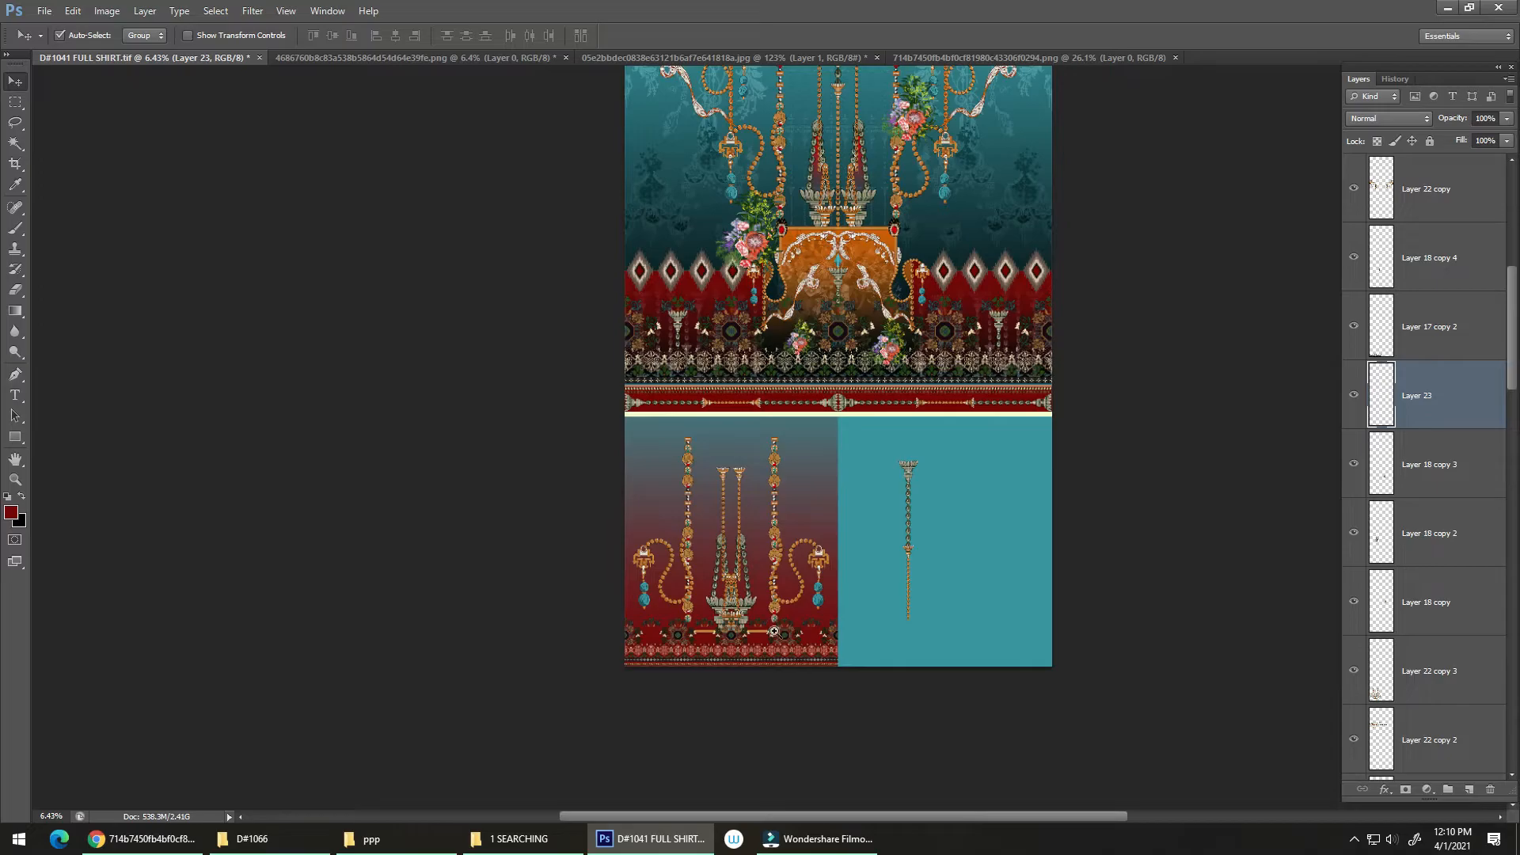
drag(774, 632, 729, 620)
drag(750, 465, 693, 638)
mouse_move(728, 624)
mouse_down()
mouse_move(714, 665)
mouse_move(734, 662)
mouse_move(705, 607)
mouse_up()
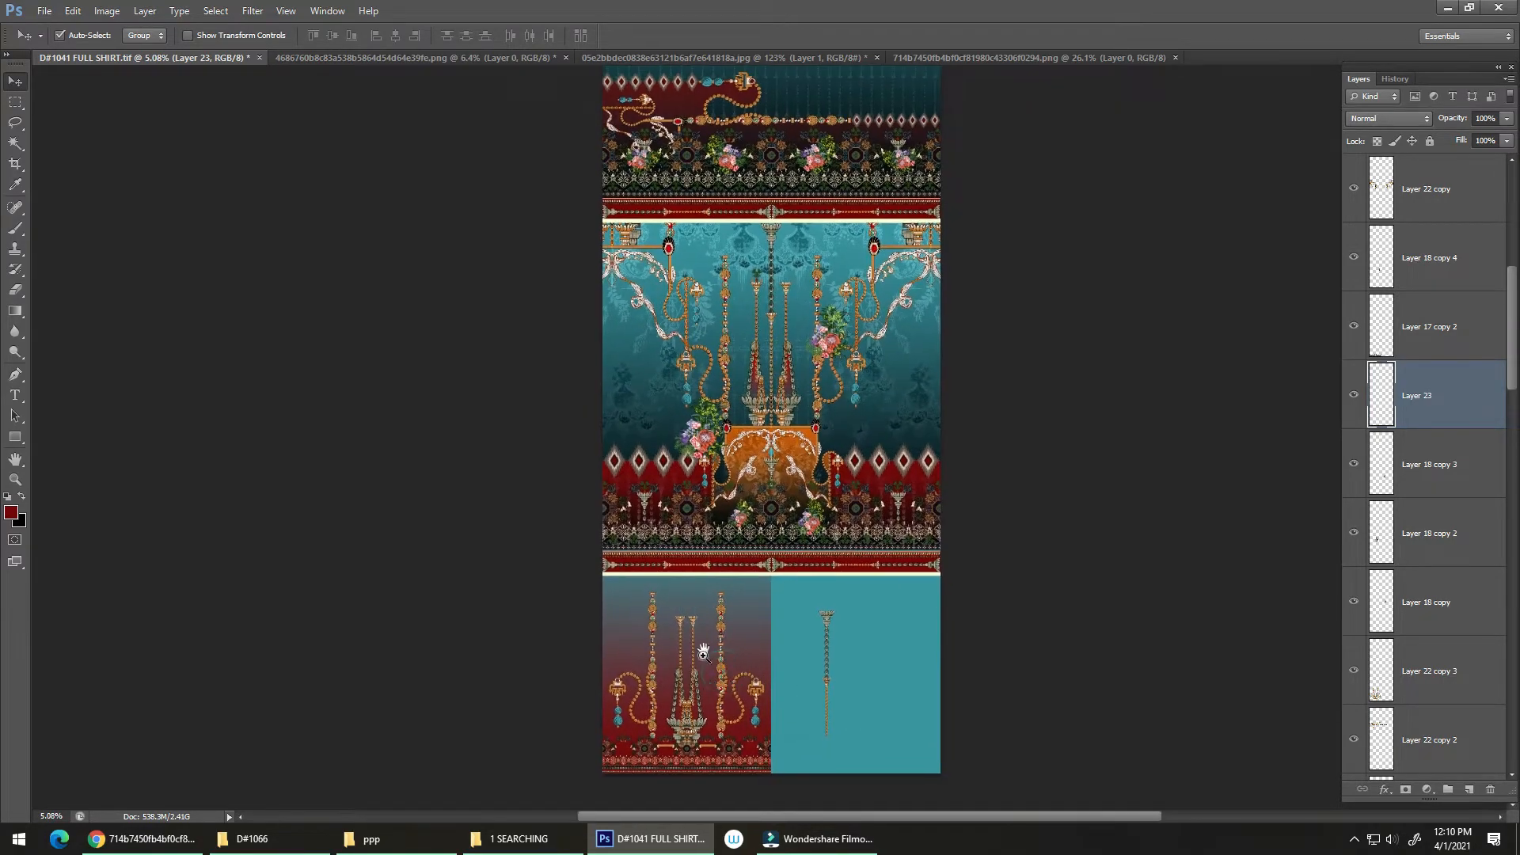
drag(706, 670, 725, 543)
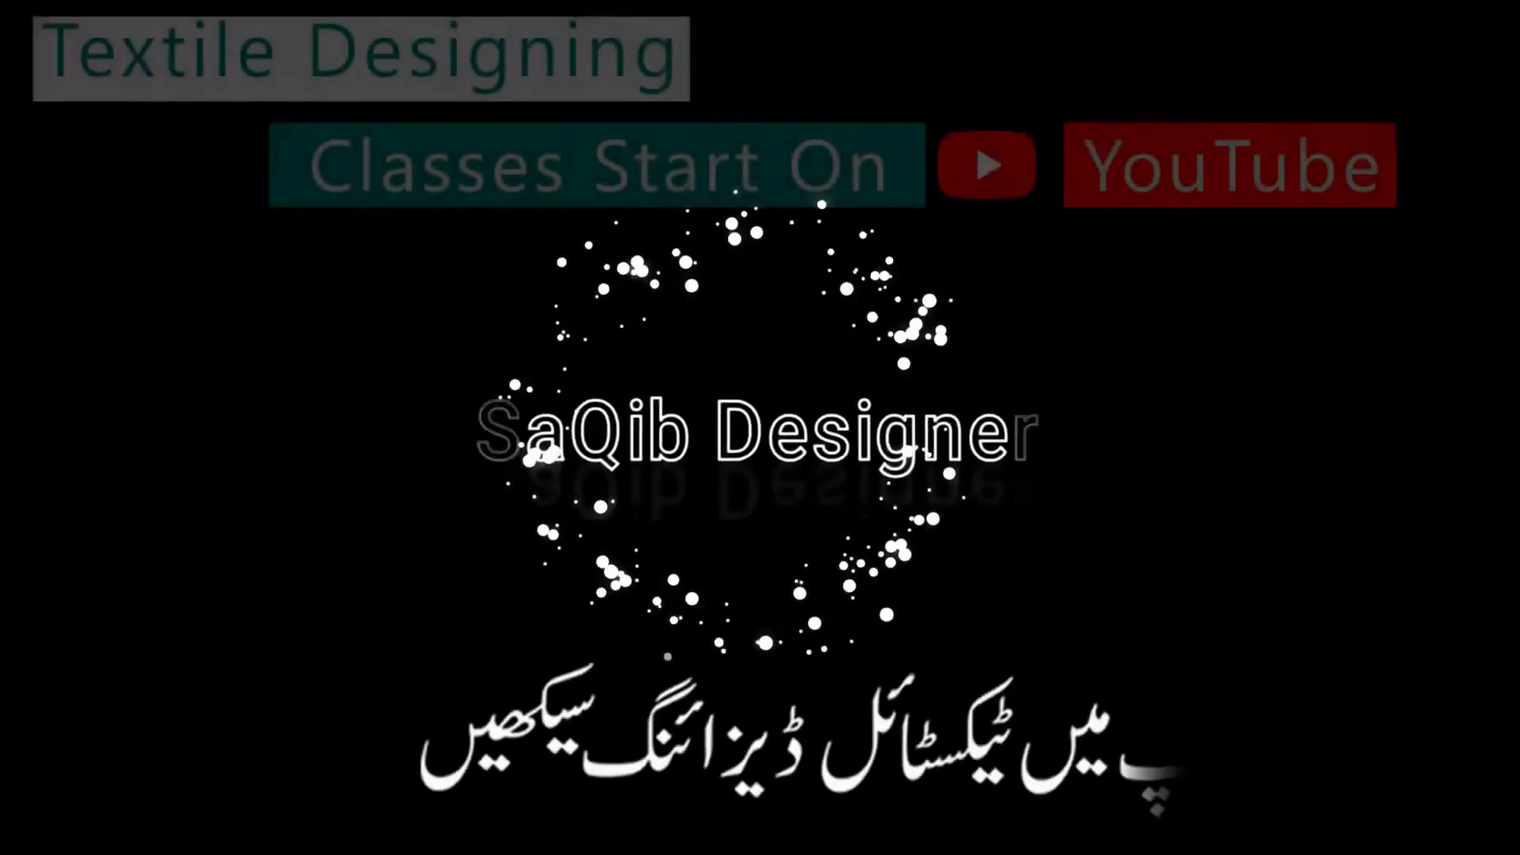